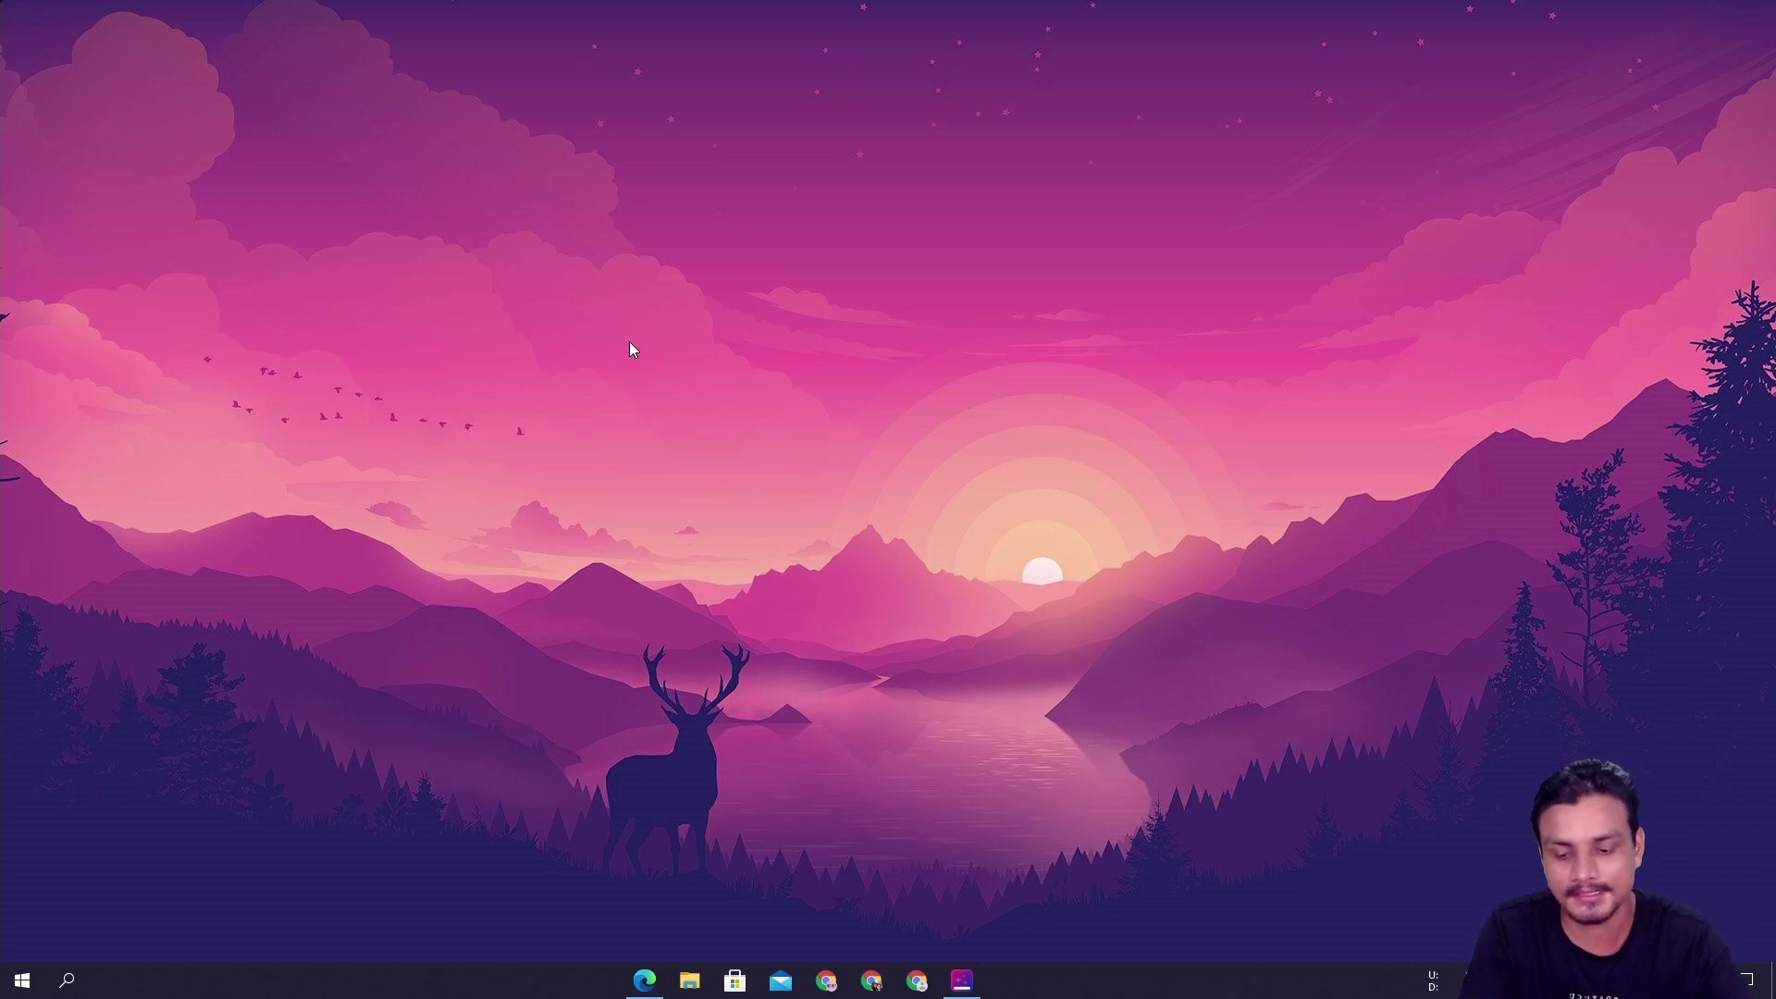
# - Download the ScreenStyler beta installer from its website, then close the browser
pyautogui.click(645, 980)
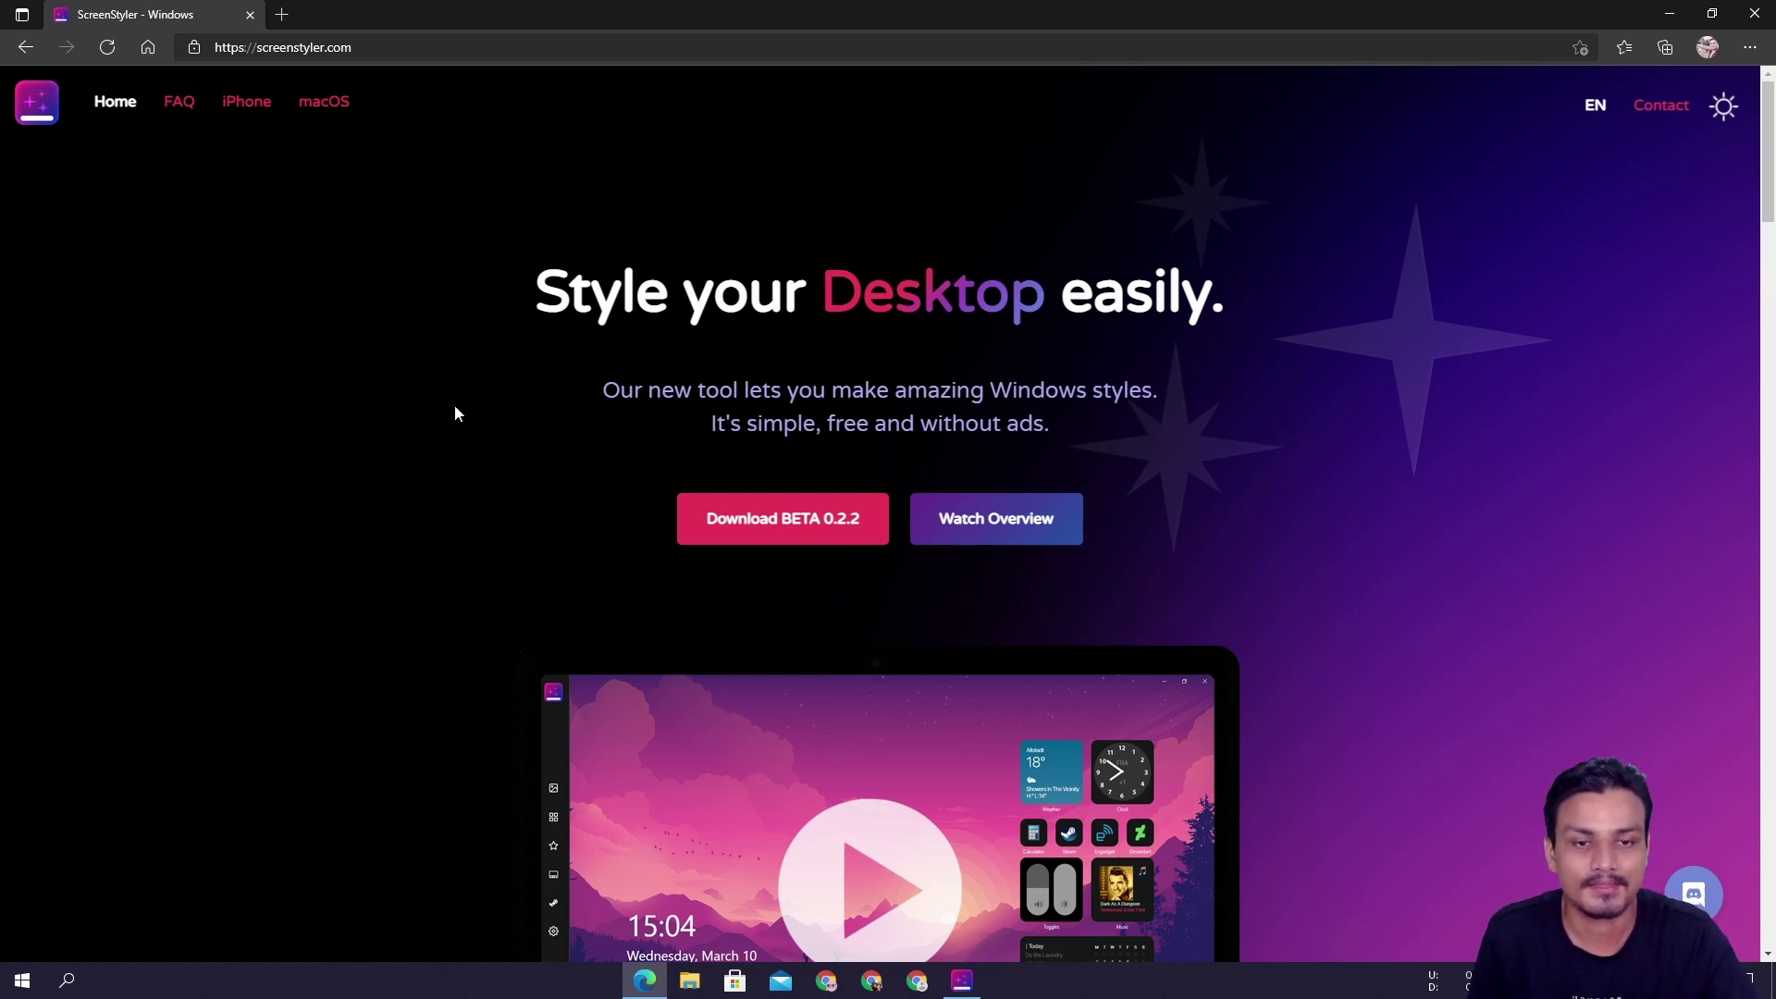
pyautogui.click(740, 527)
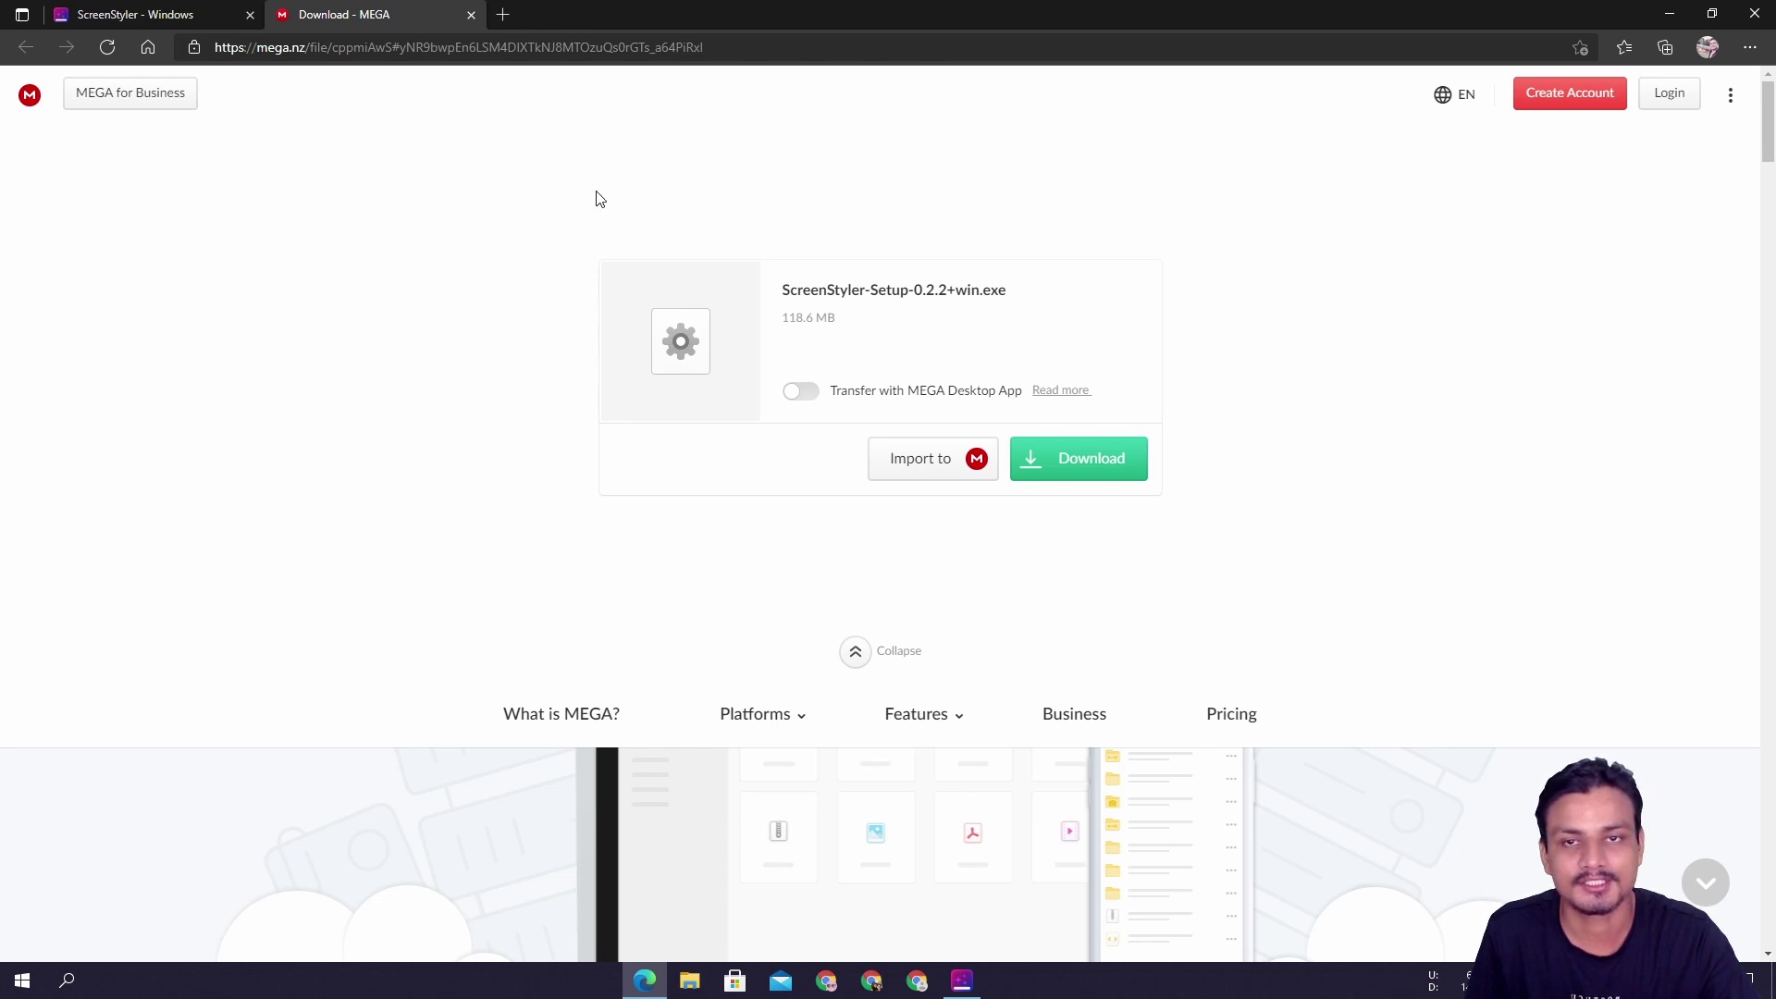
pyautogui.click(471, 16)
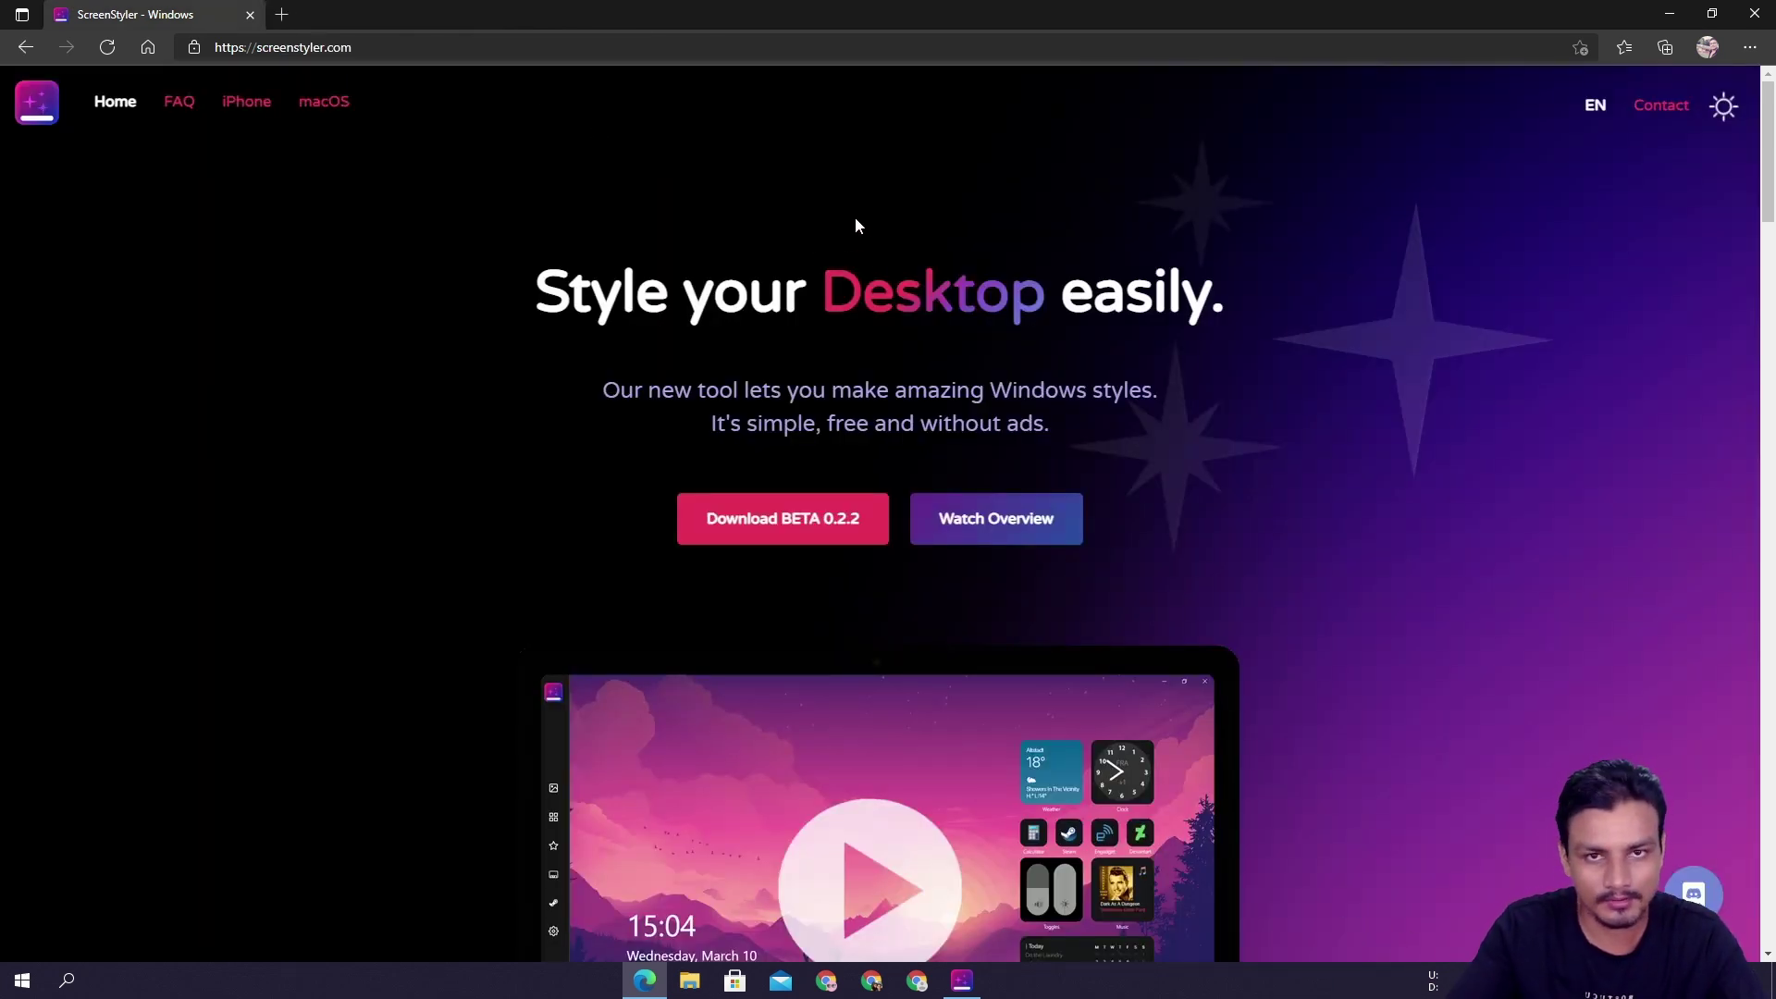
pyautogui.click(1753, 13)
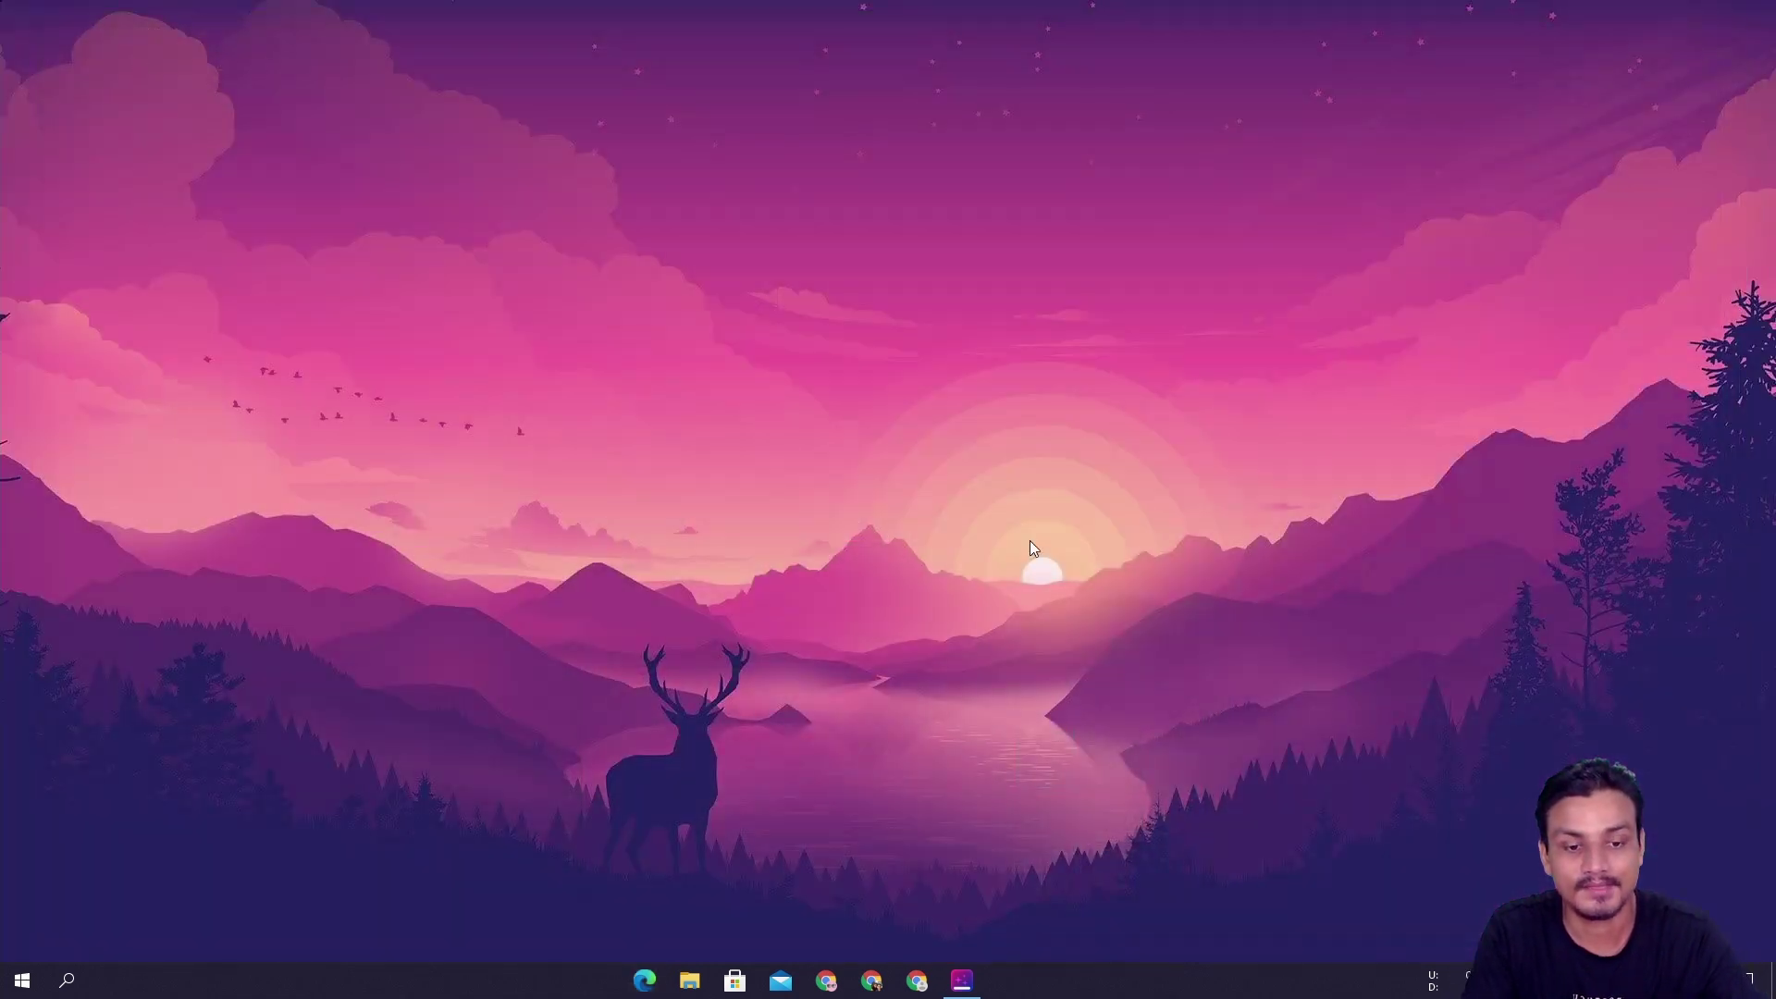
# - Launch ScreenStyler, enter a nickname on the welcome page, and continue into the app
pyautogui.click(962, 977)
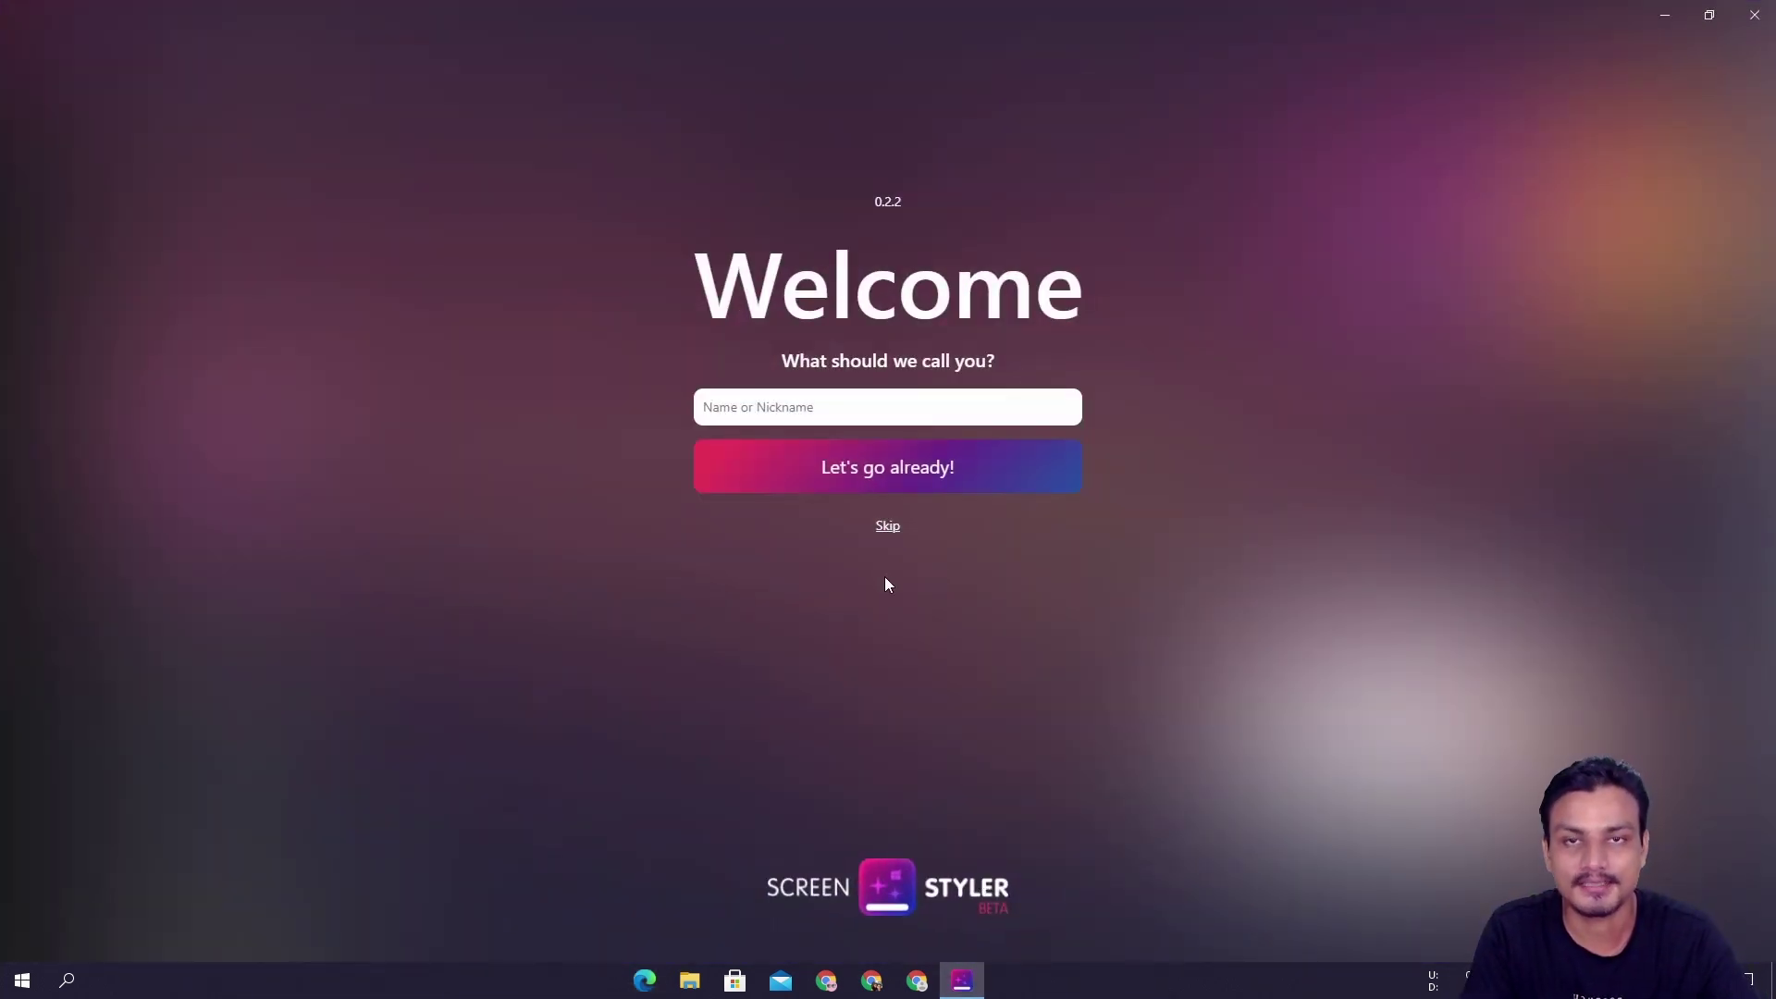
pyautogui.click(850, 407)
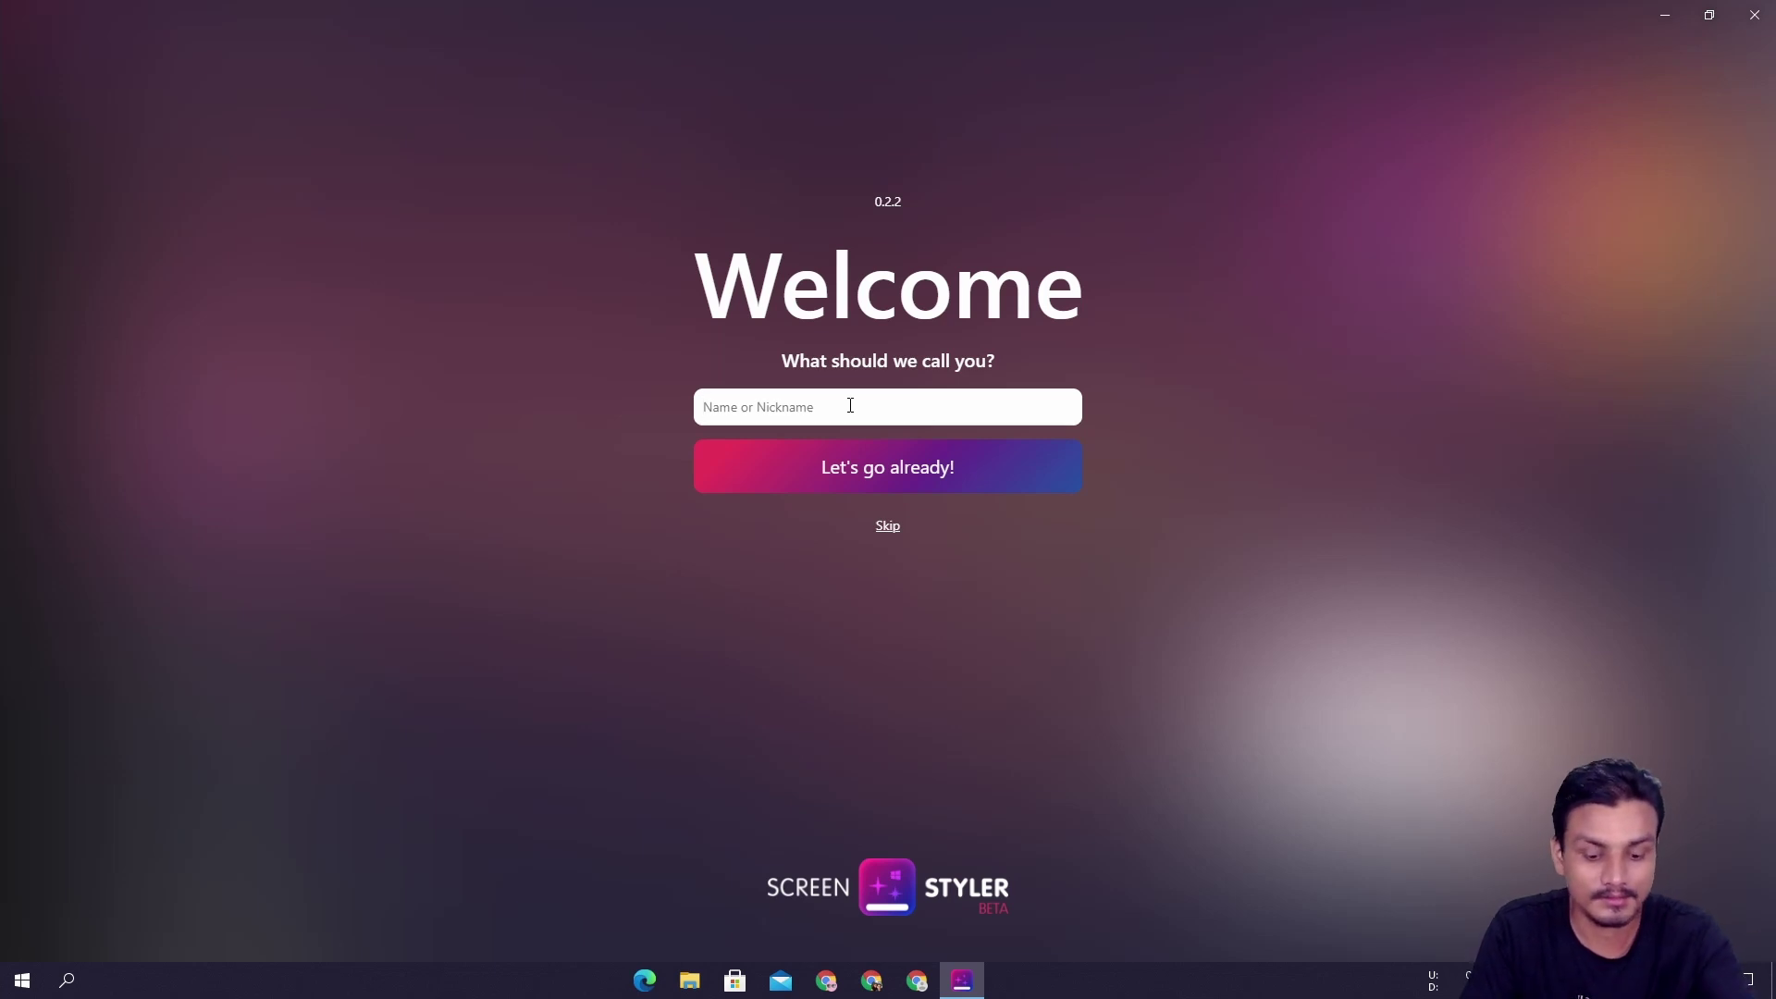
pyautogui.write('KB')
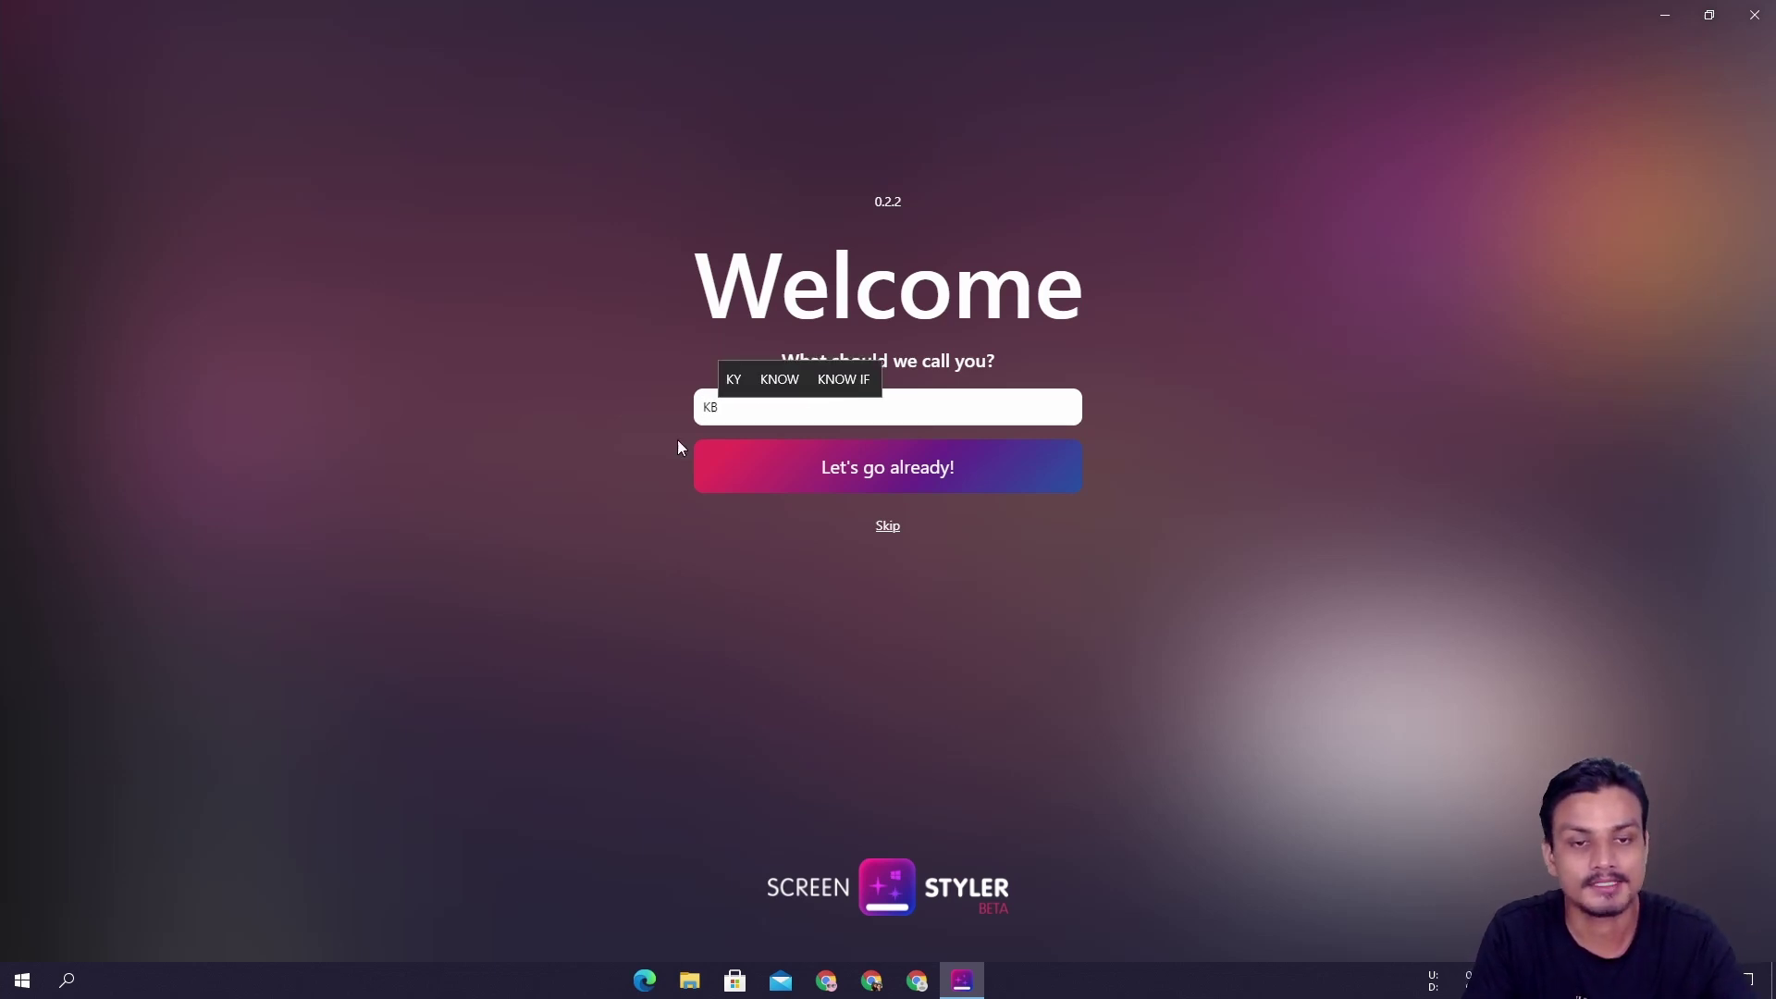
pyautogui.click(817, 476)
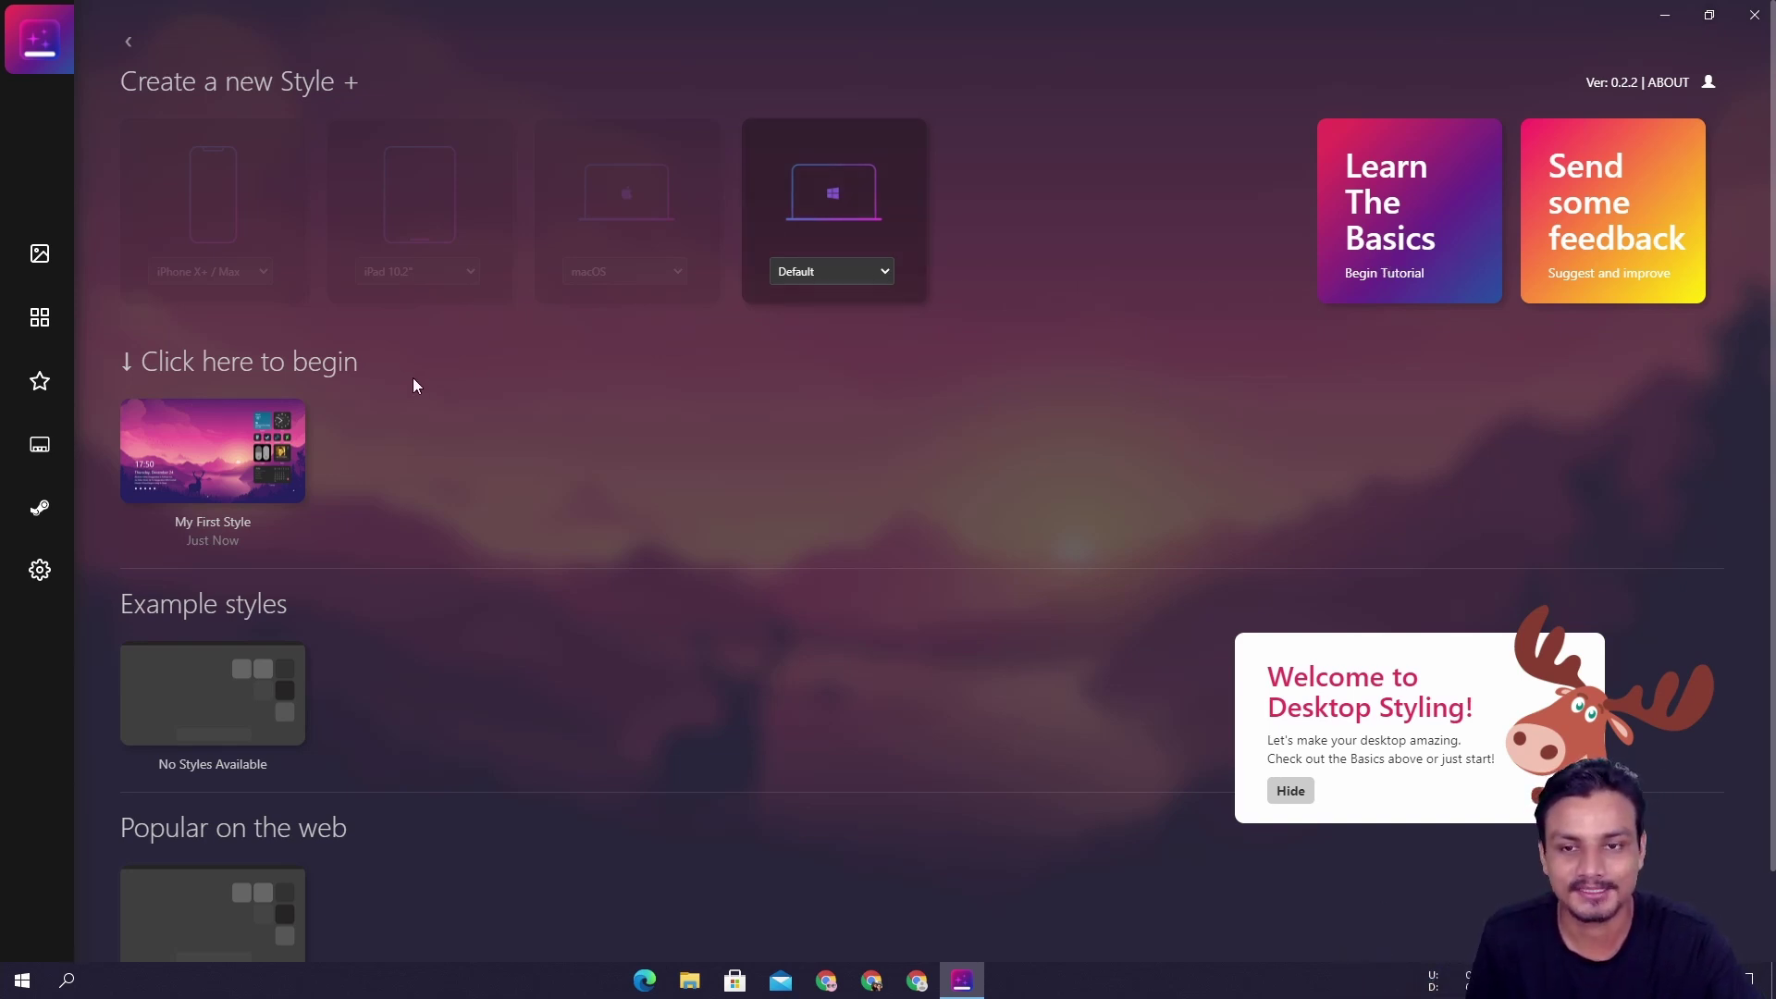
# - Browse the home page and open My First Style in the editor
pyautogui.scroll(-1, 531, 452)
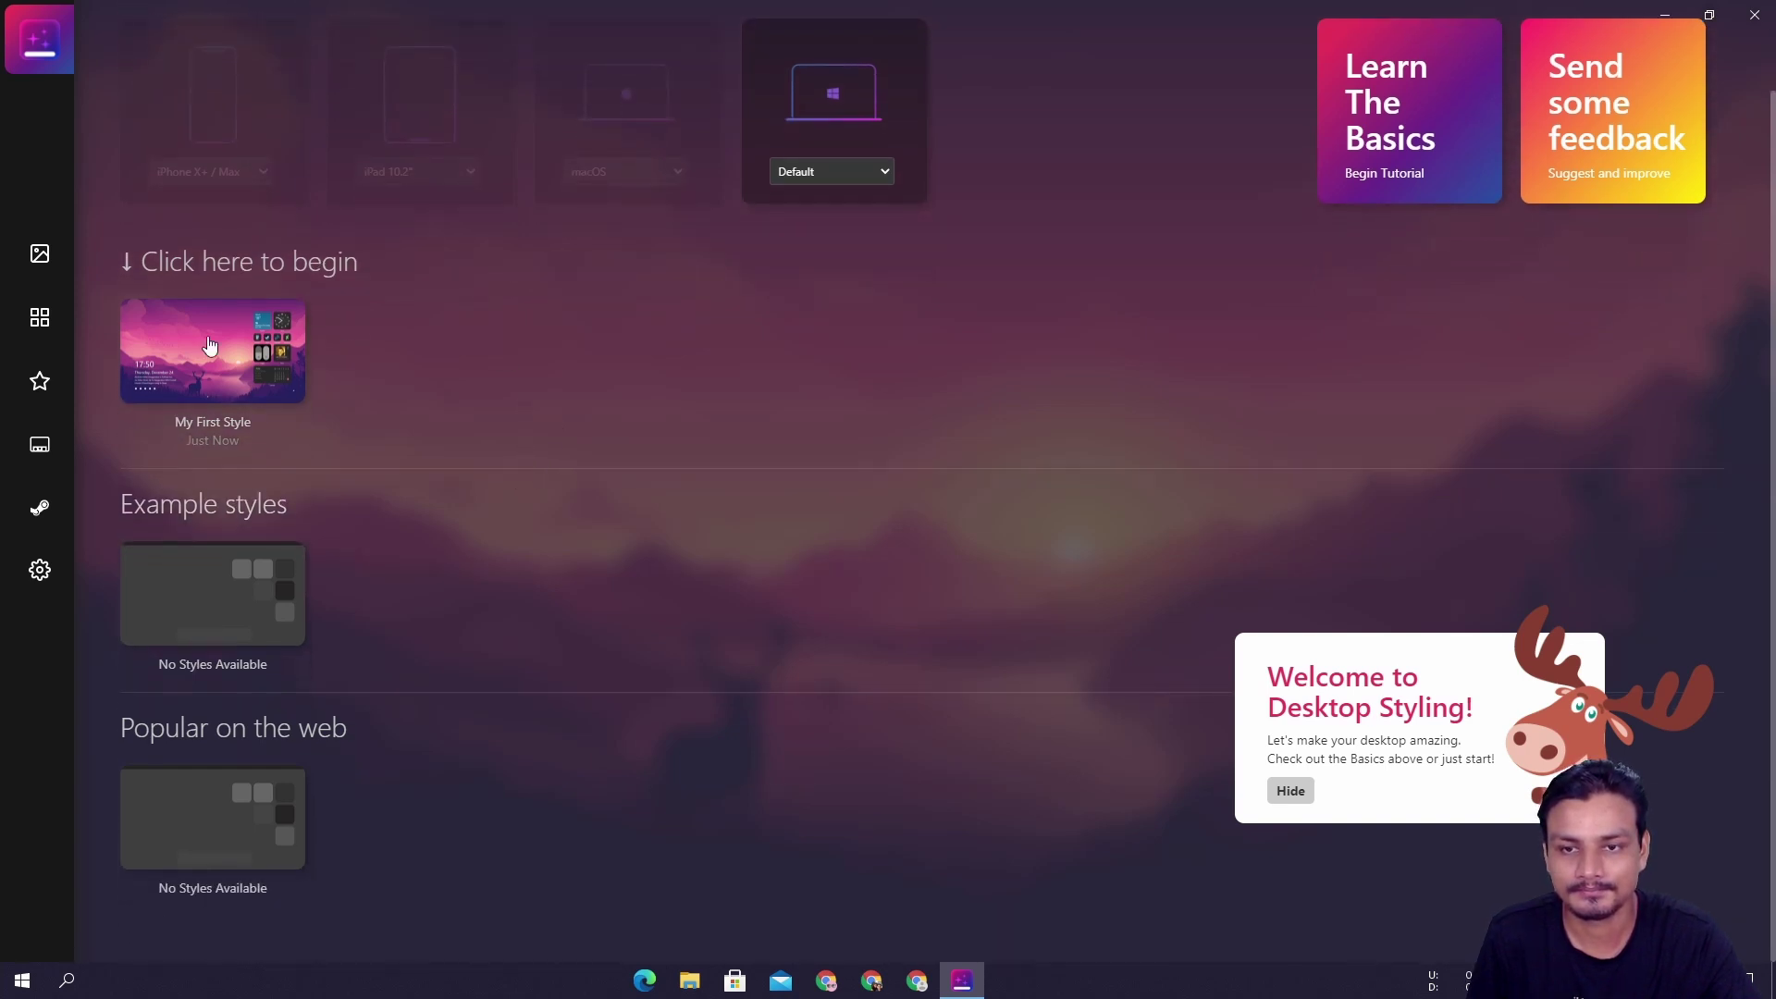
pyautogui.scroll(1, 601, 534)
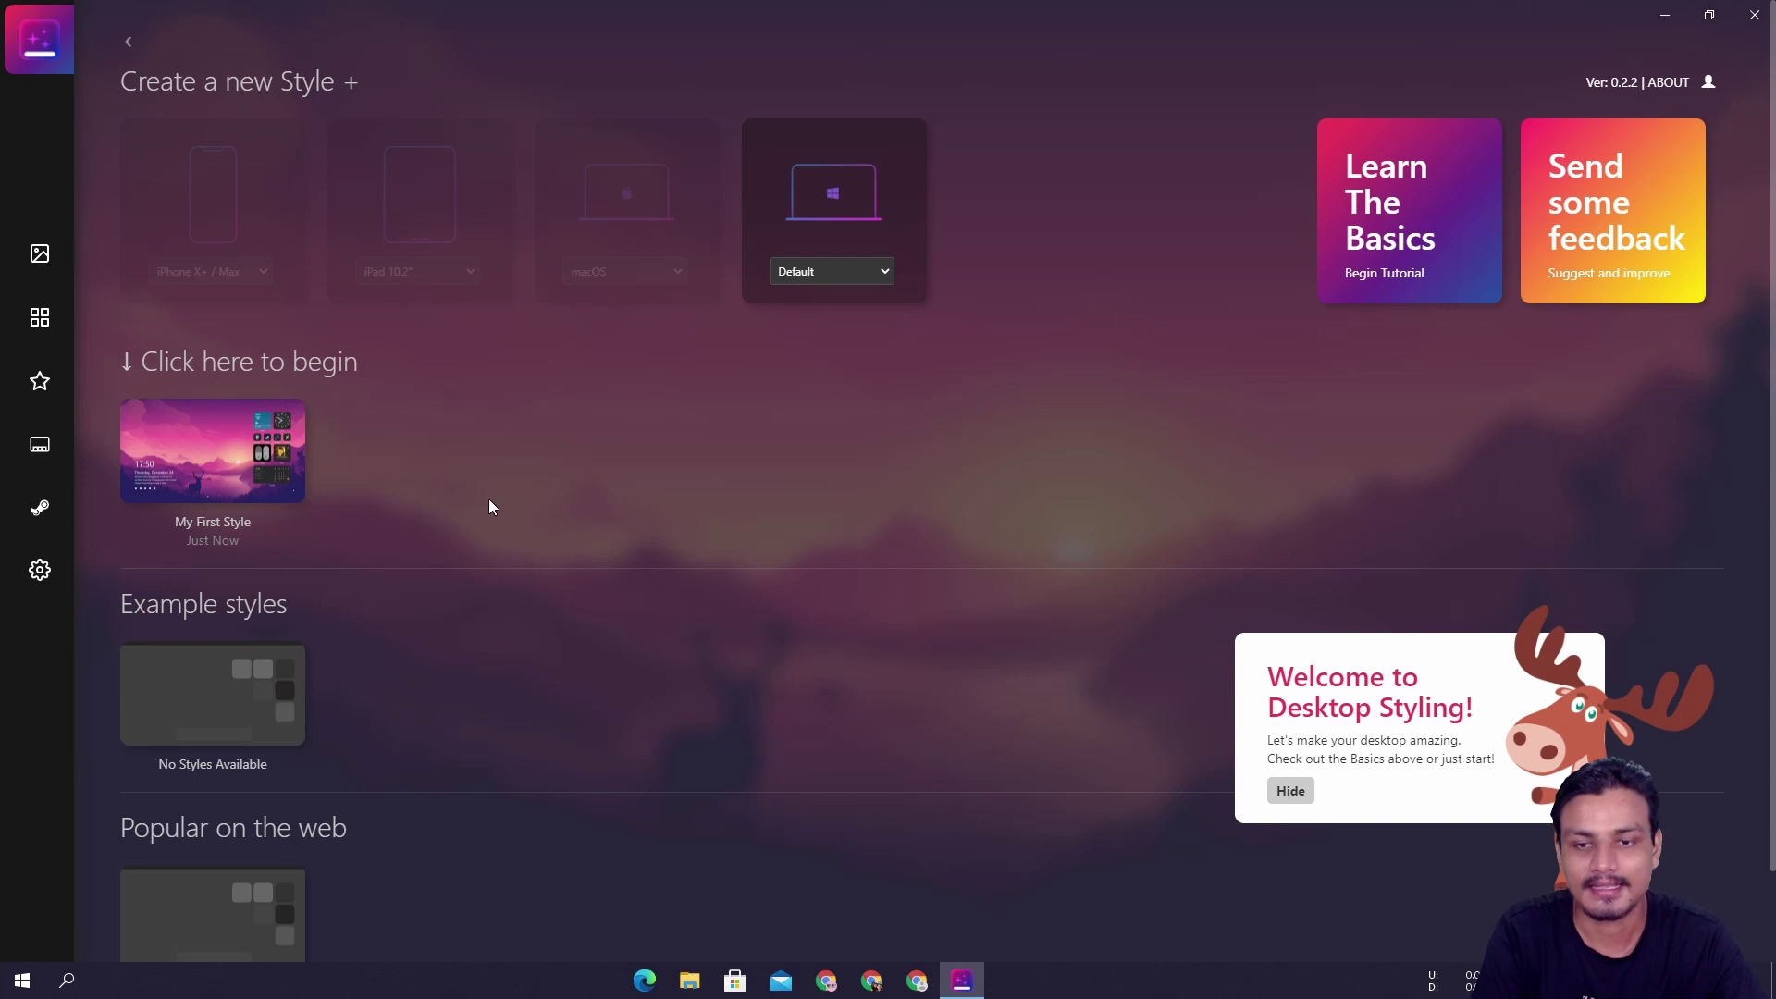
pyautogui.scroll(-1, 488, 500)
pyautogui.scroll(1, 768, 296)
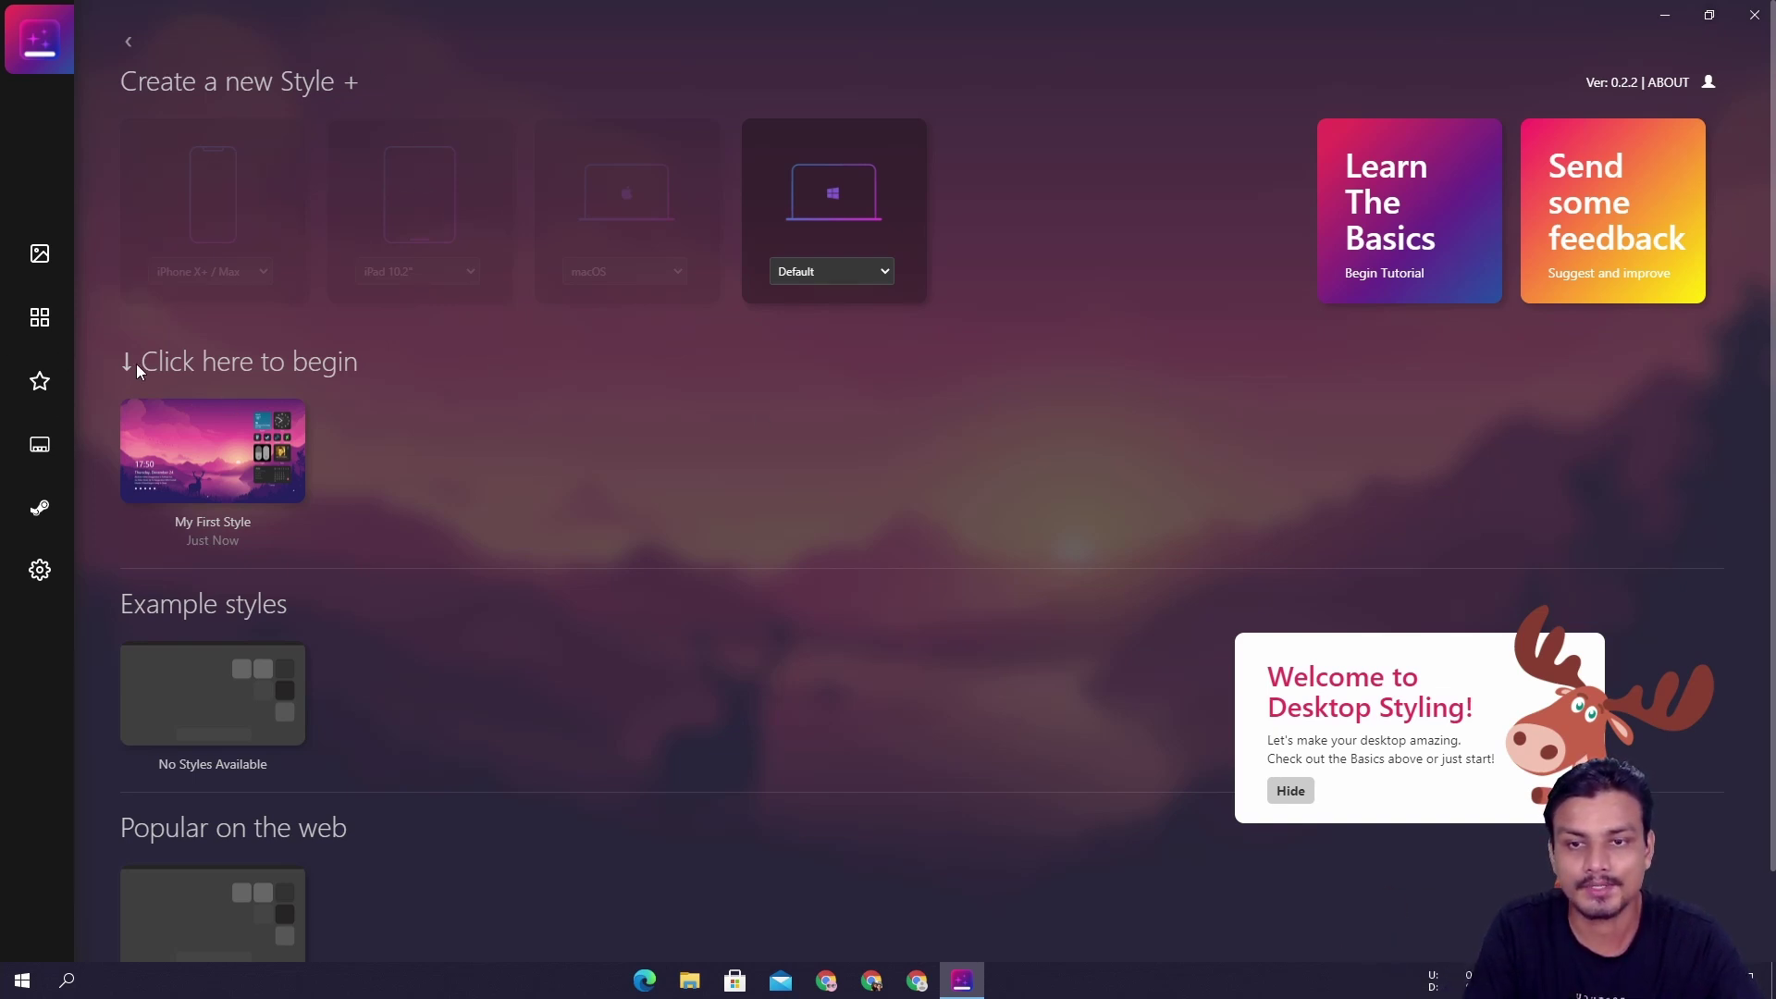
pyautogui.click(223, 449)
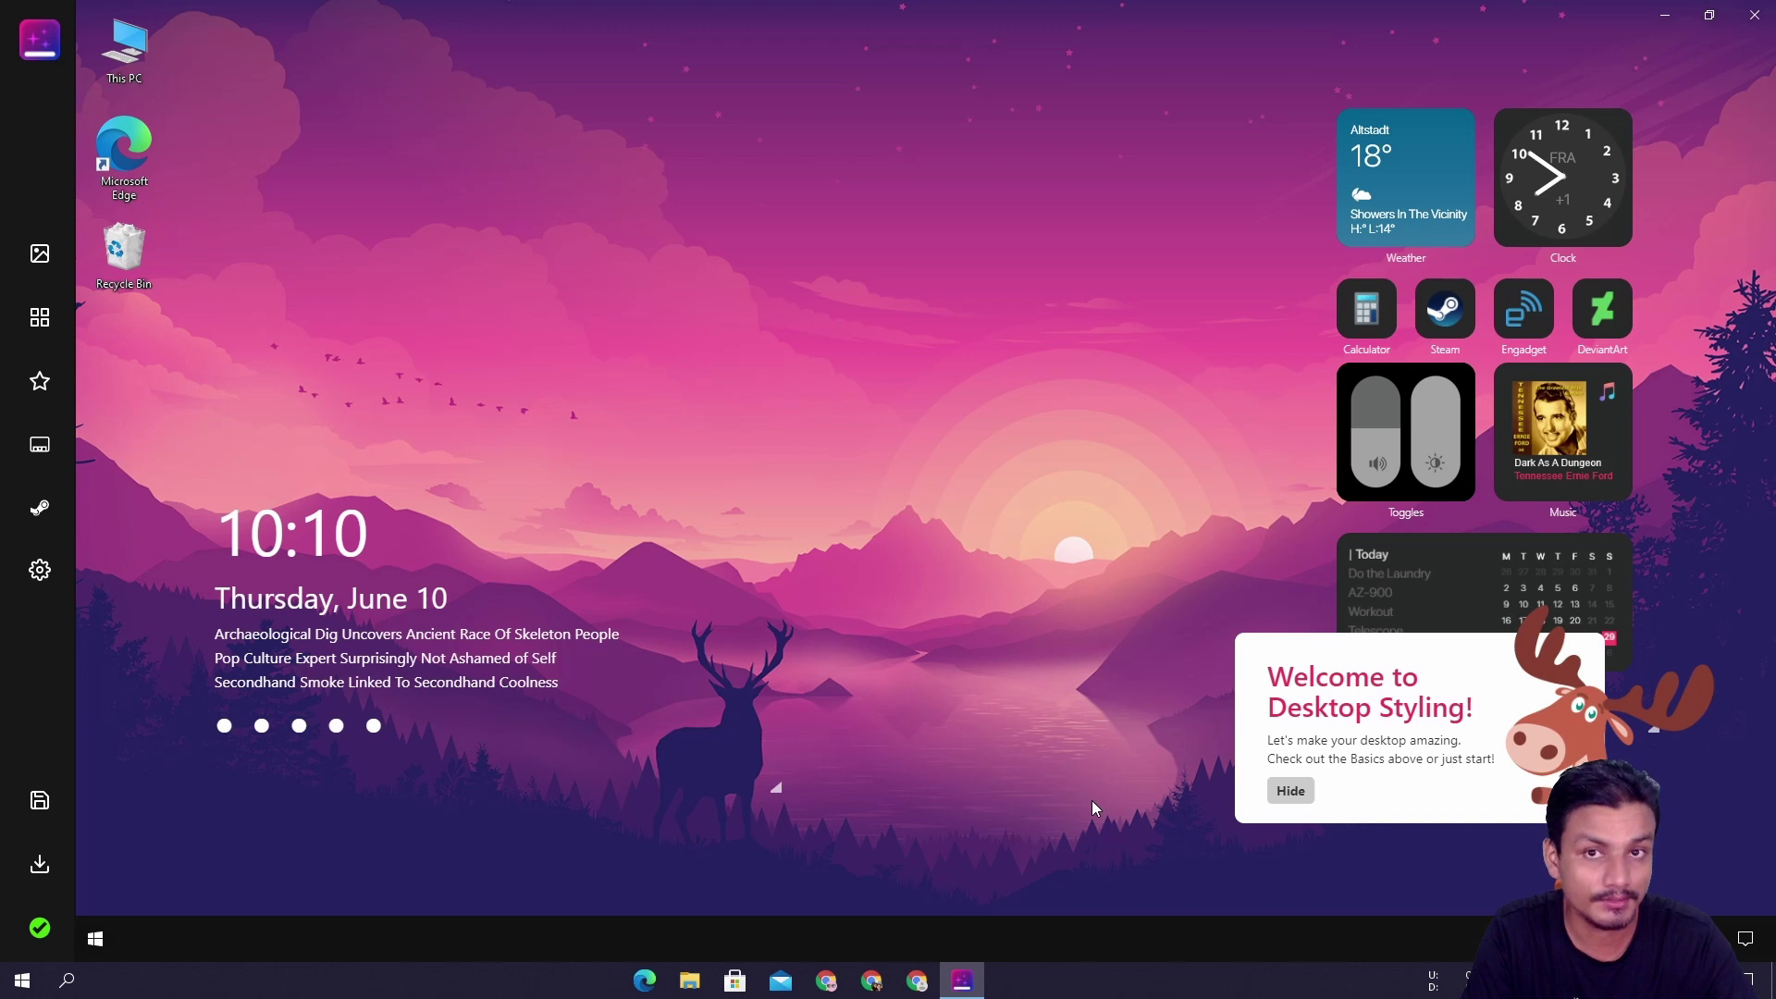
# - Hide the welcome card and go to the Wall desktop background settings
pyautogui.click(1290, 791)
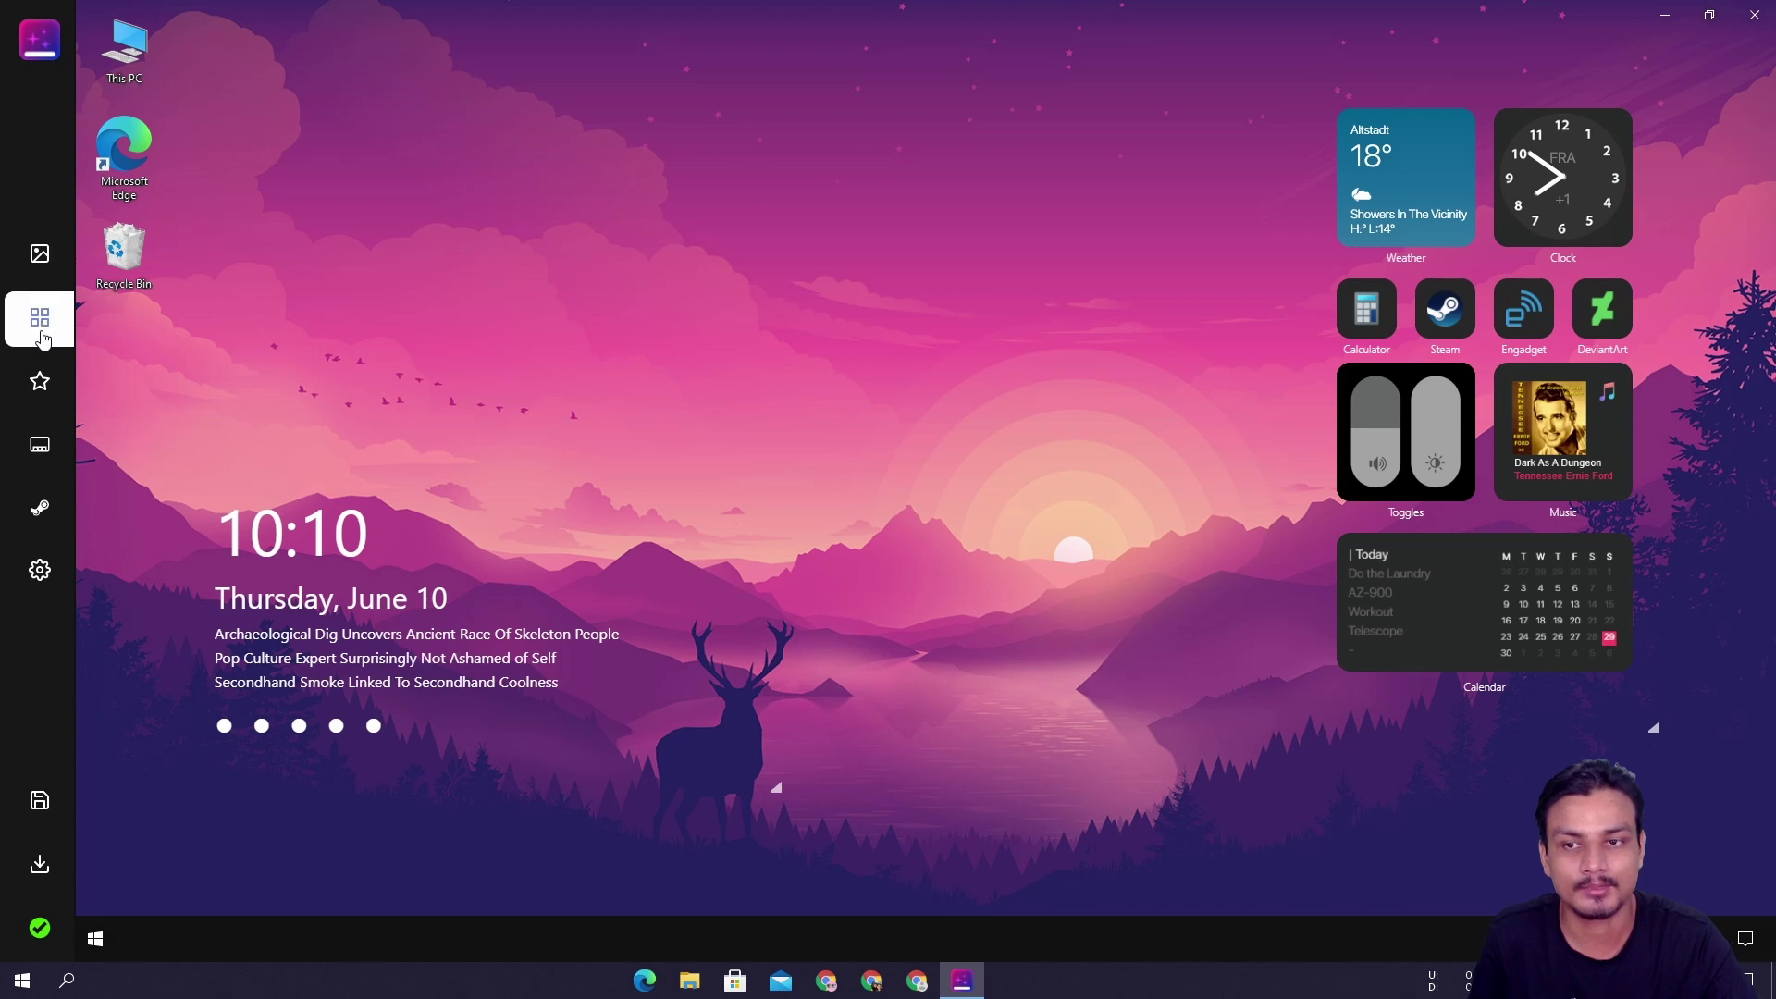
pyautogui.click(42, 268)
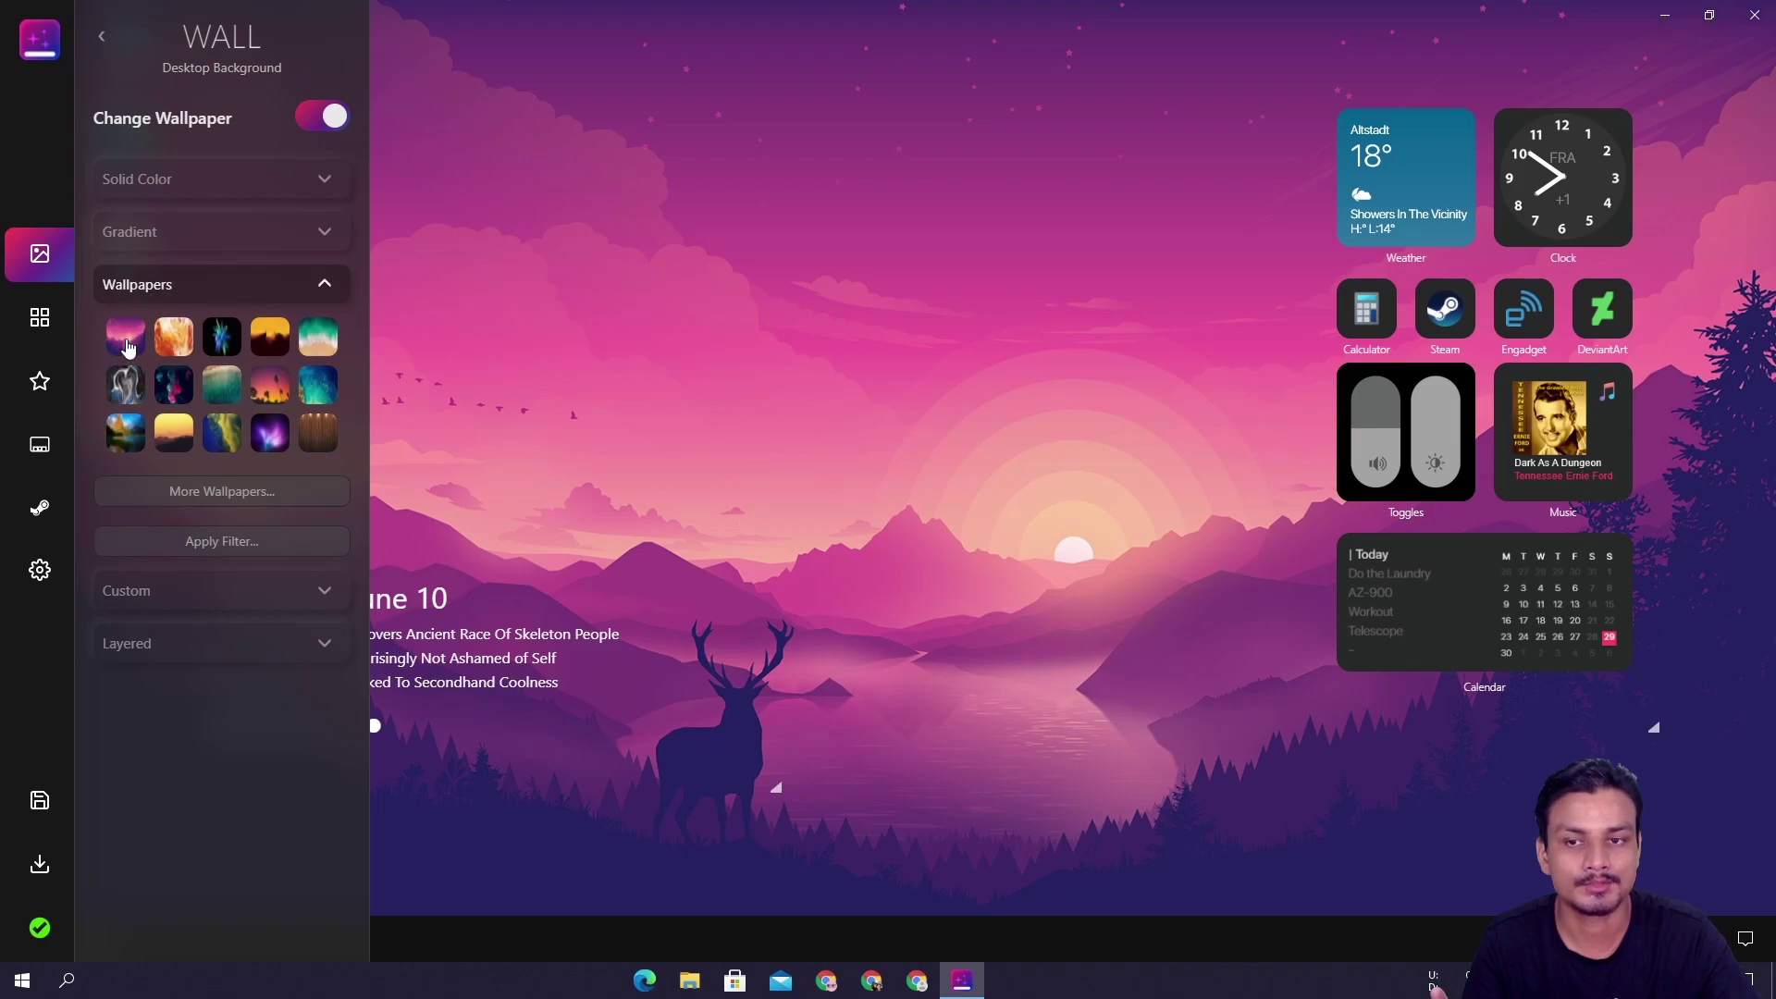
# - Preview several wallpapers, return to the pink deer sunset, and toggle Change Wallpaper off and on
pyautogui.click(183, 342)
pyautogui.click(270, 336)
pyautogui.click(318, 337)
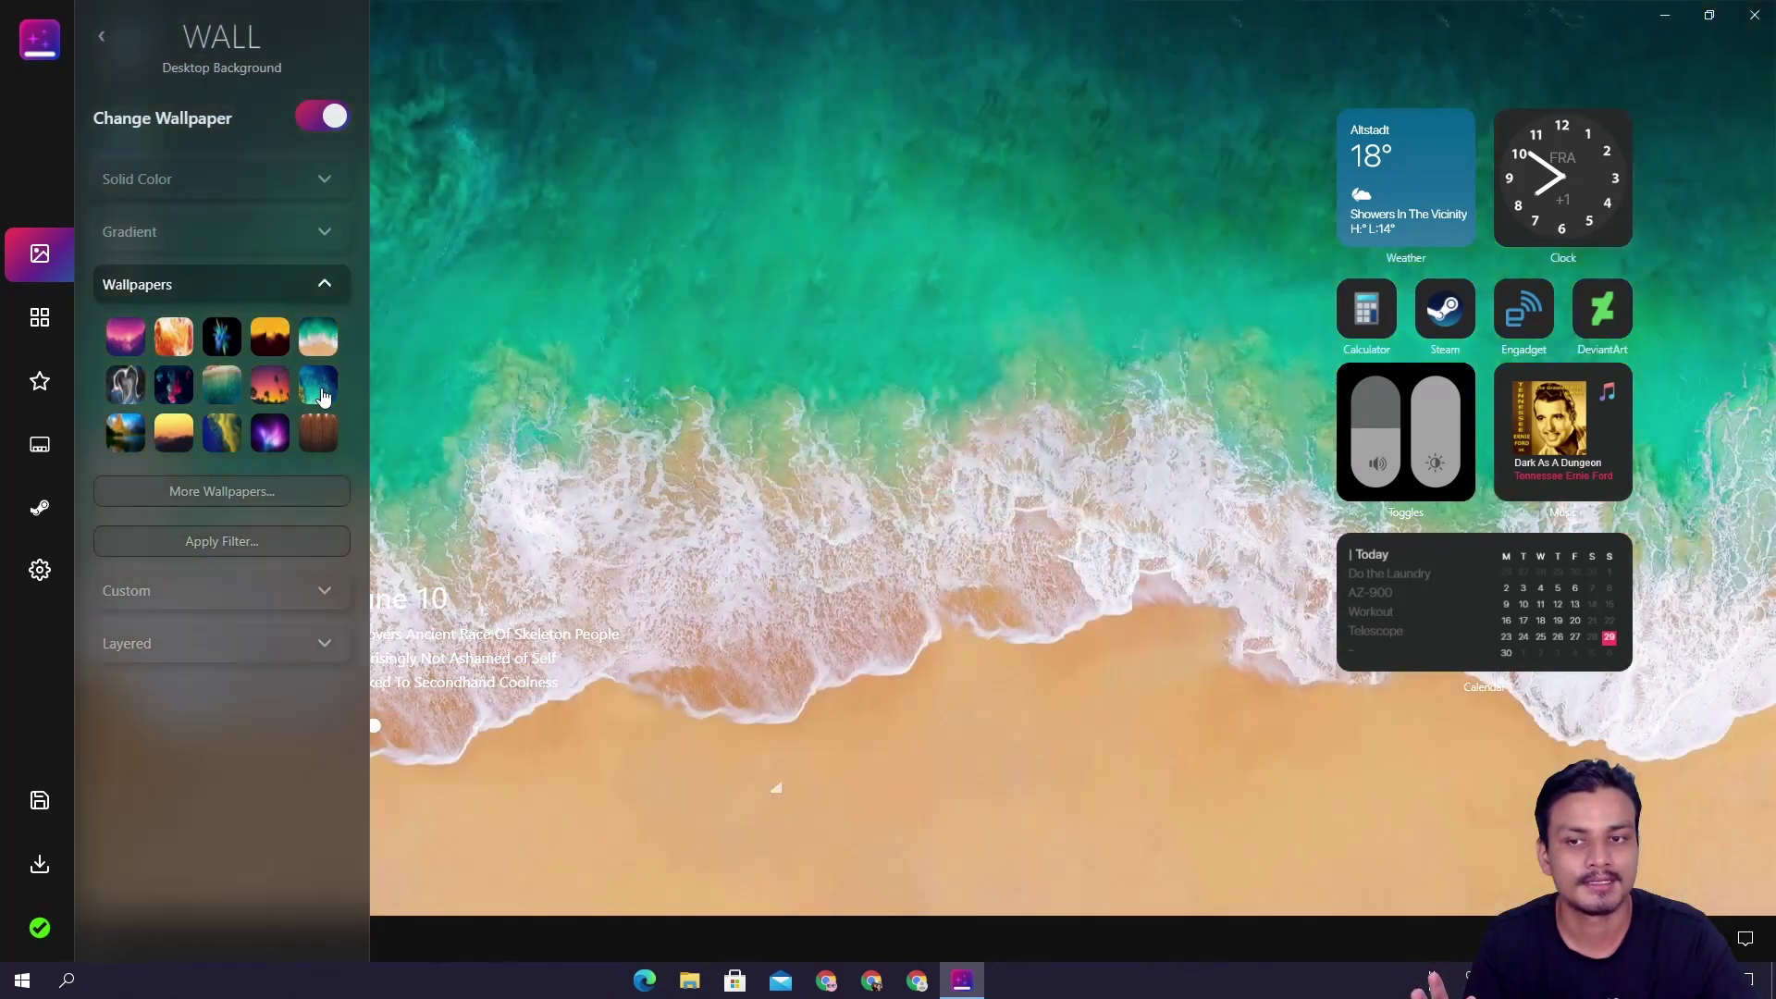
pyautogui.click(222, 389)
pyautogui.click(126, 385)
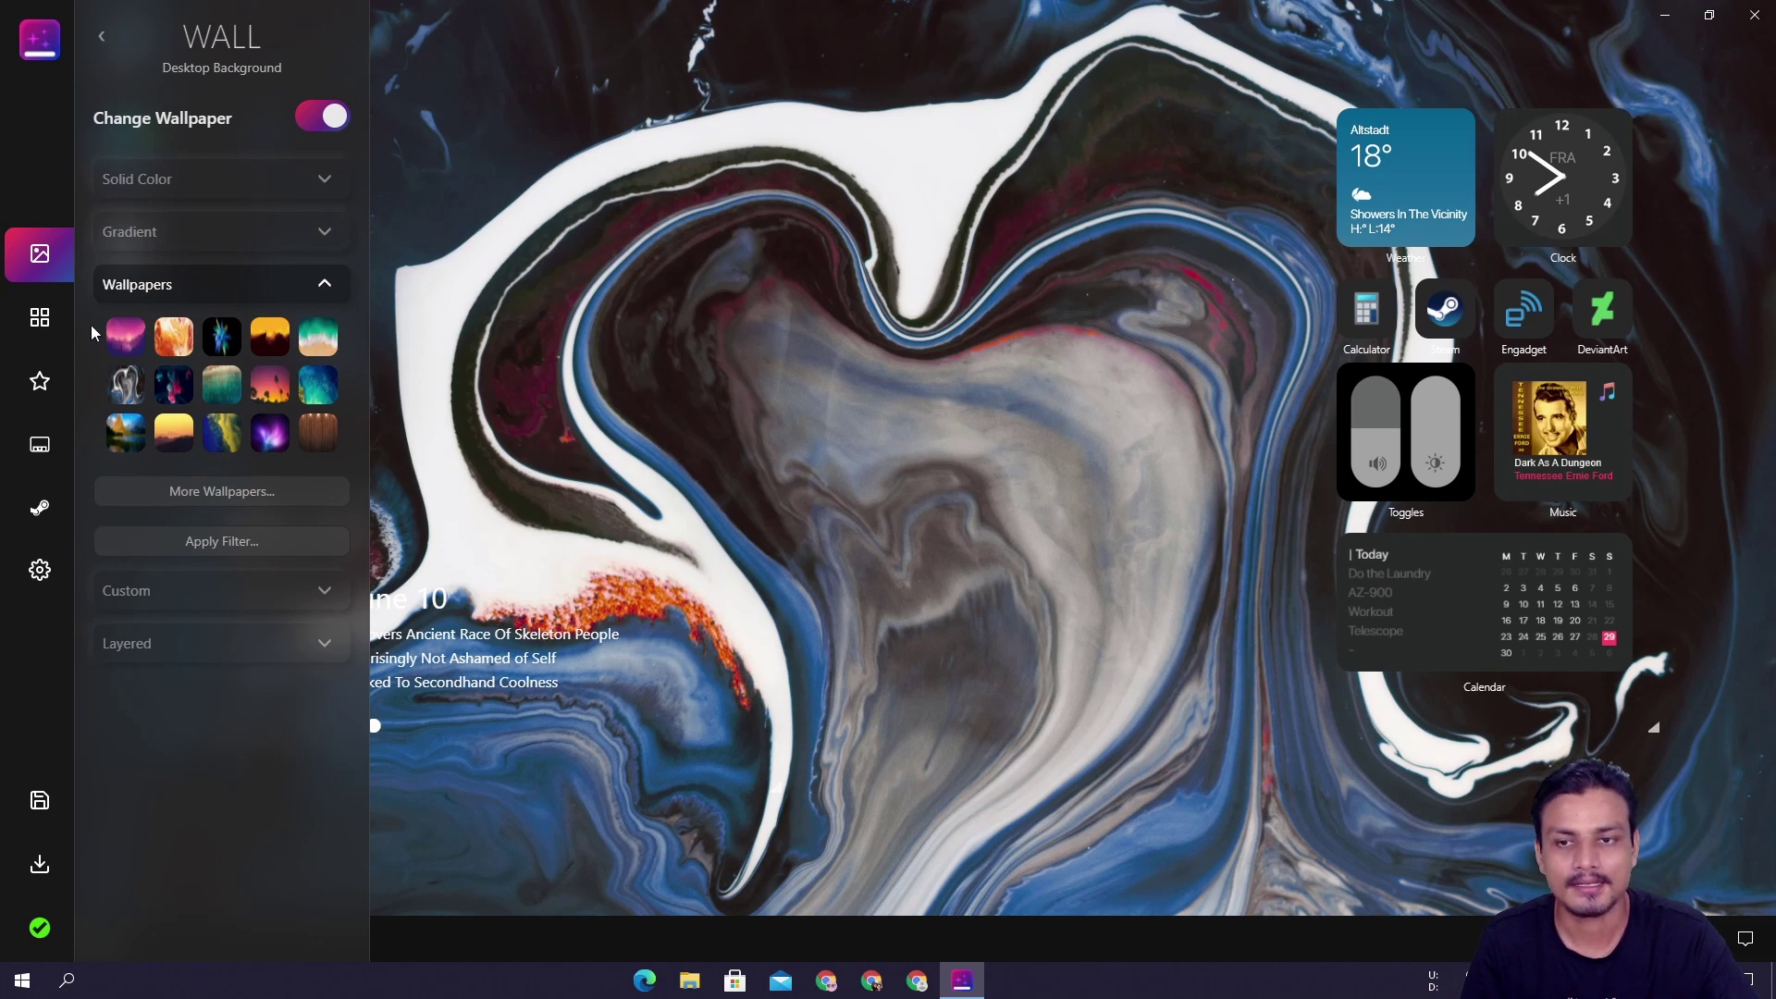
pyautogui.click(132, 344)
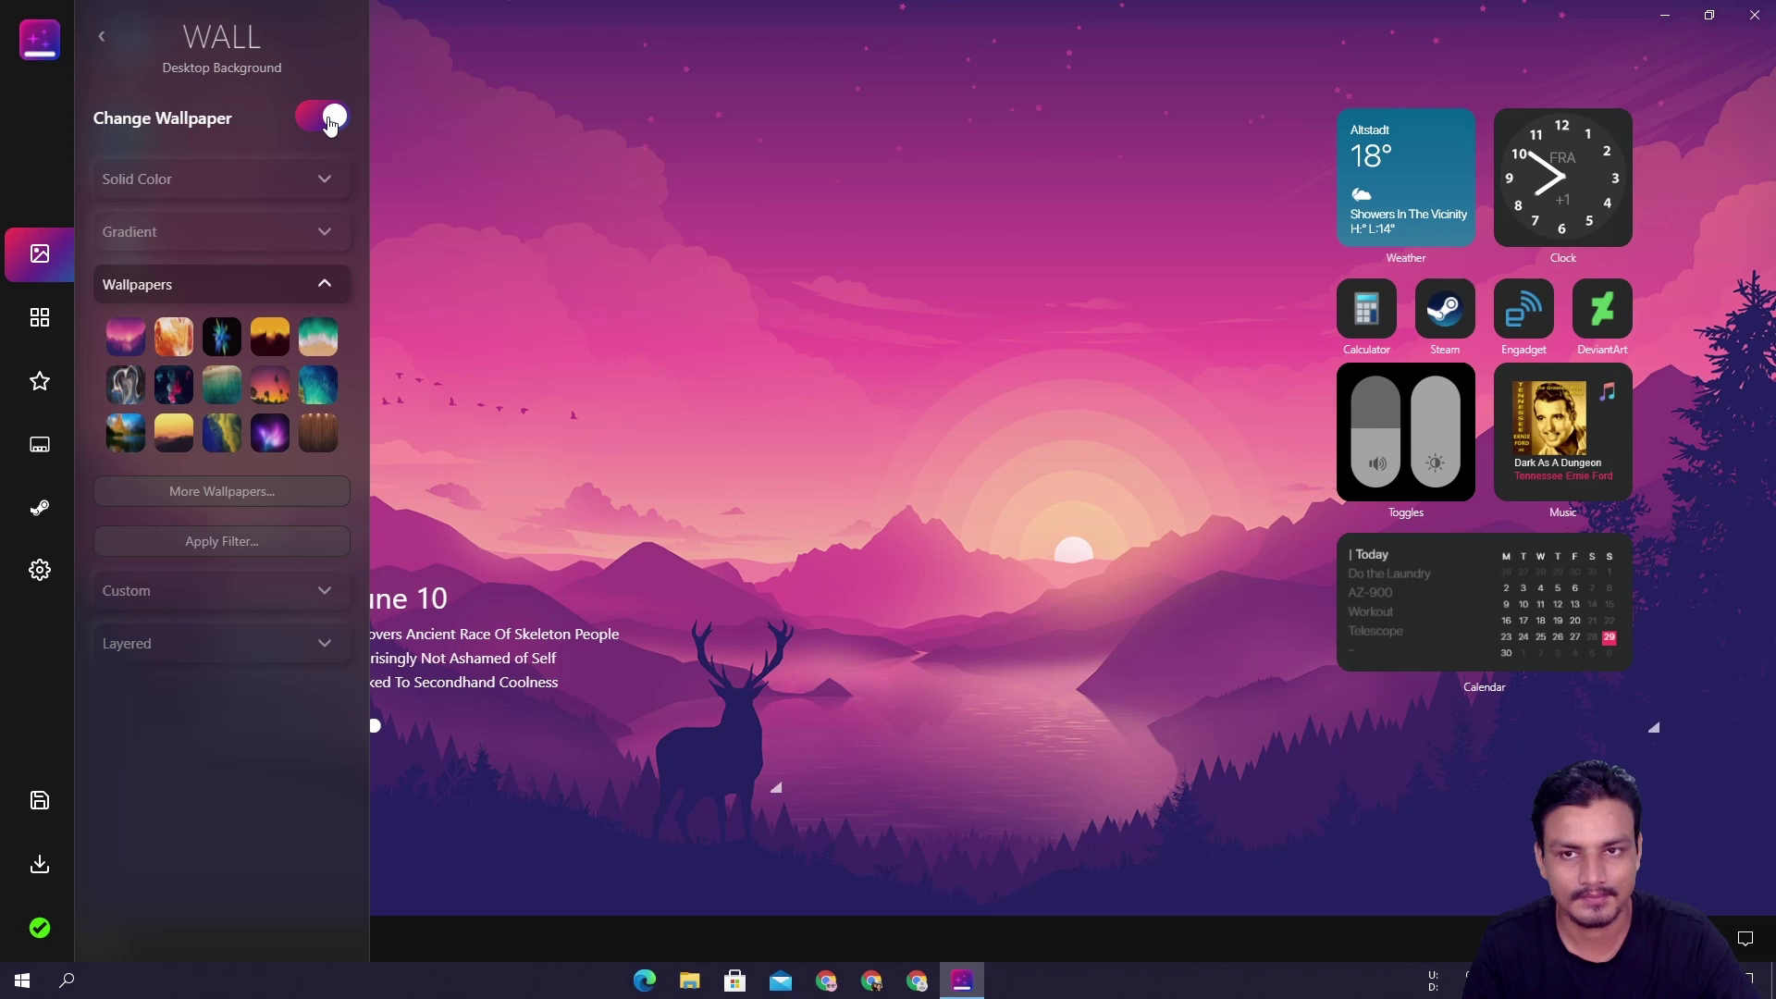
pyautogui.click(328, 121)
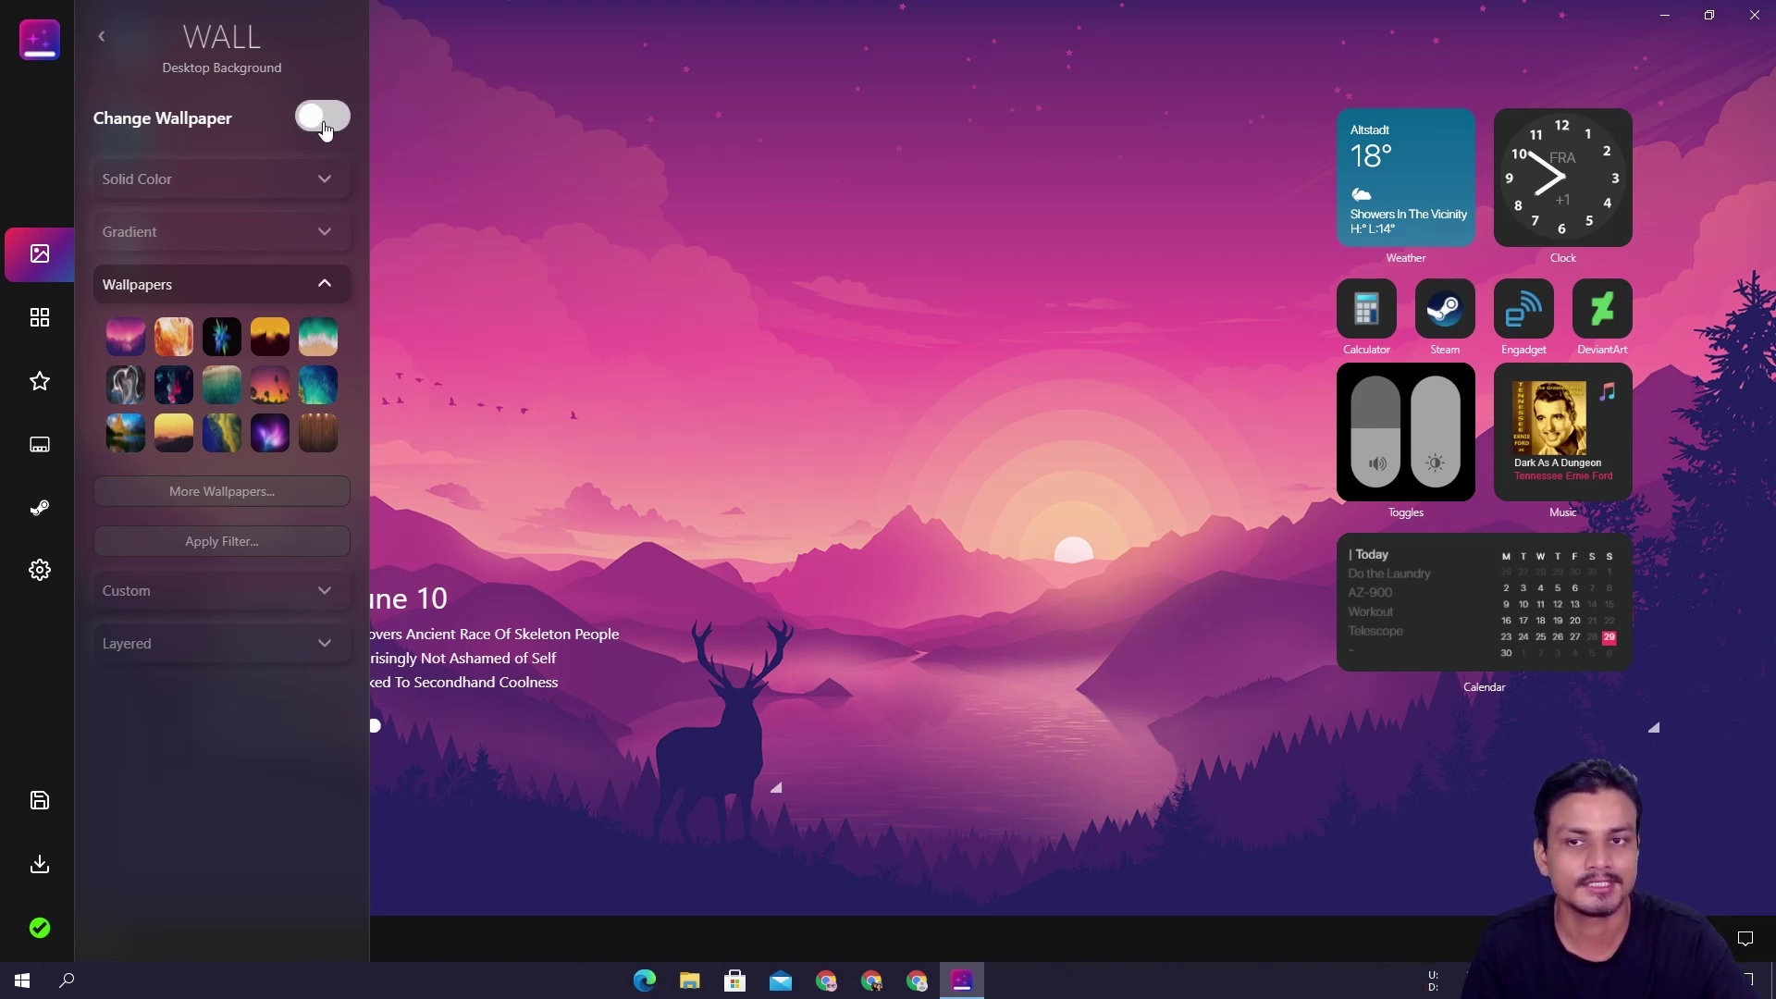
pyautogui.click(326, 127)
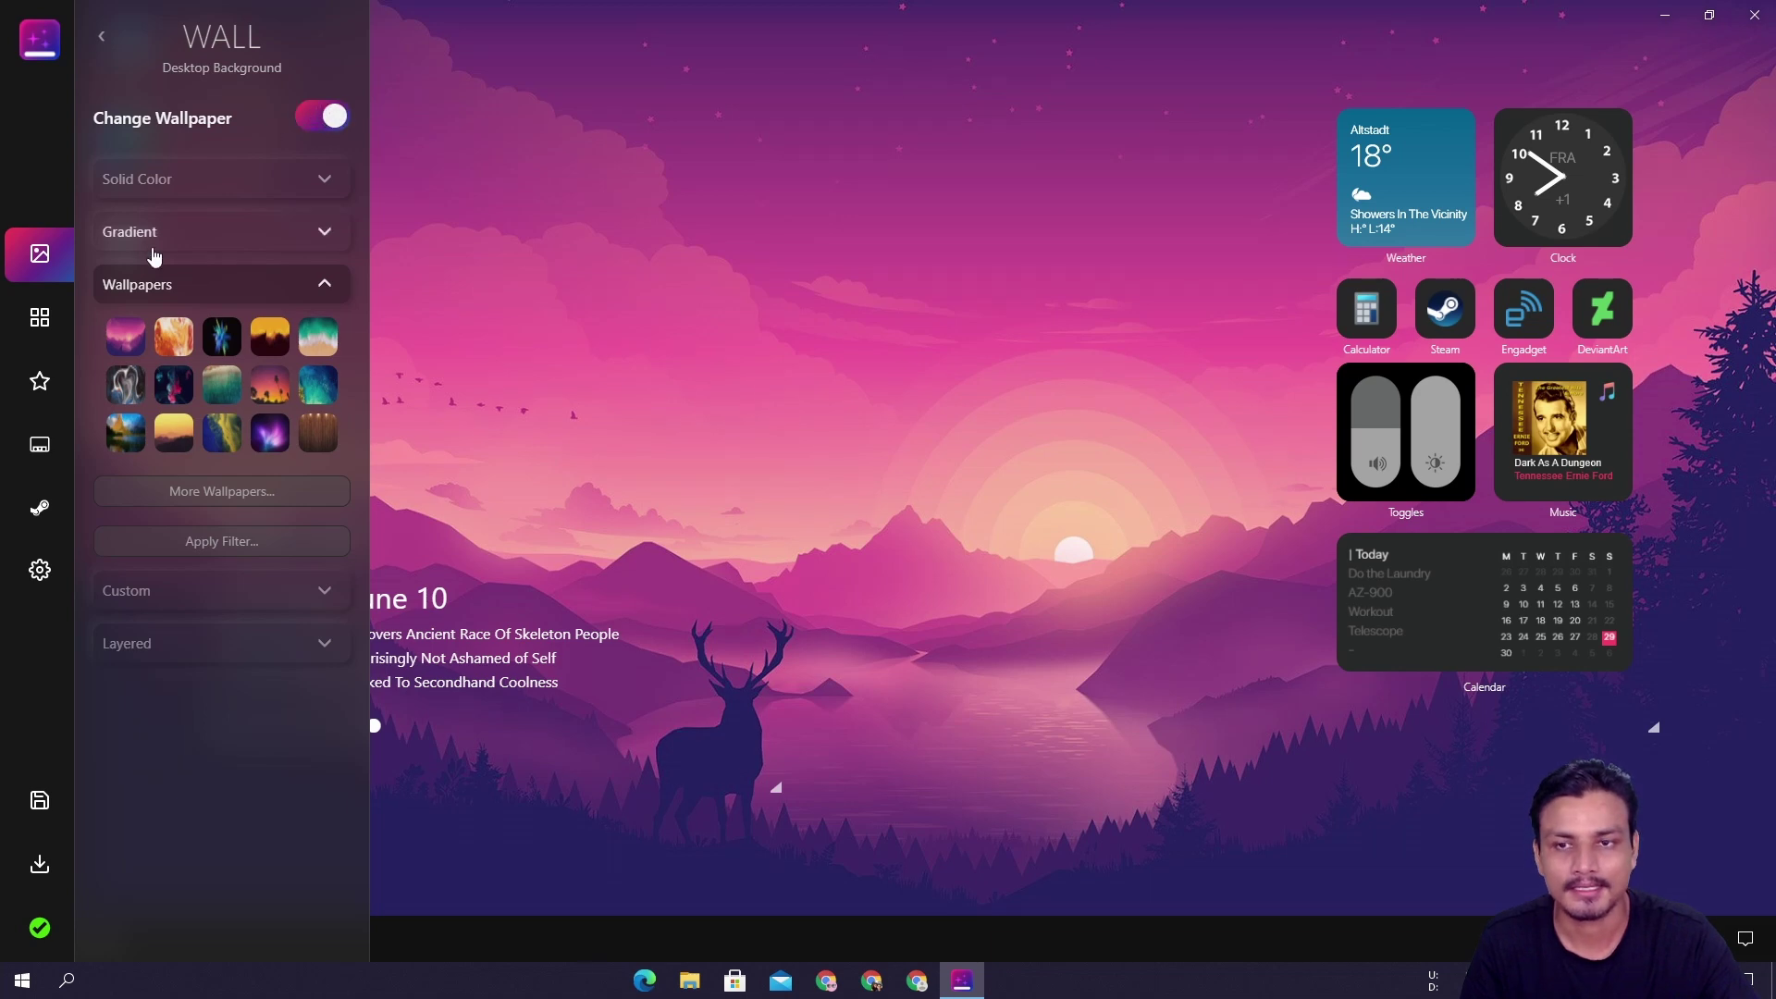
# - Try light blue and dark teal solid colours, restore the pink wallpaper, then expand Custom and Layered
pyautogui.click(257, 185)
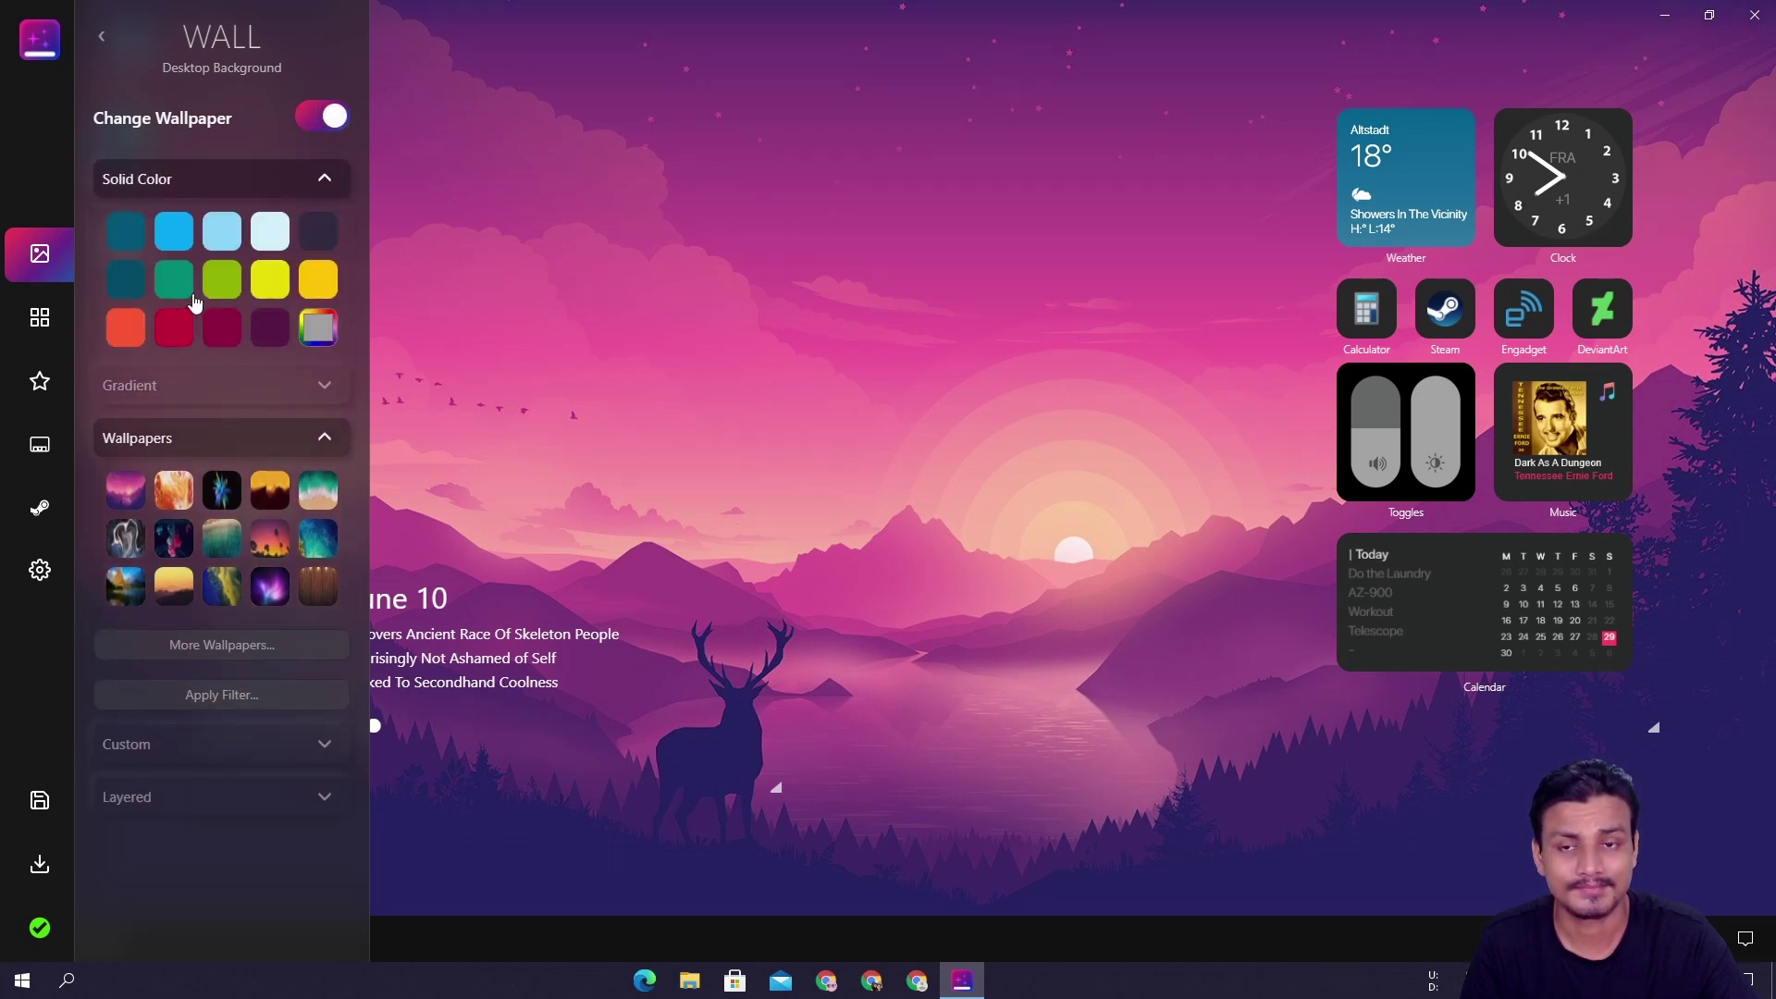
pyautogui.click(266, 231)
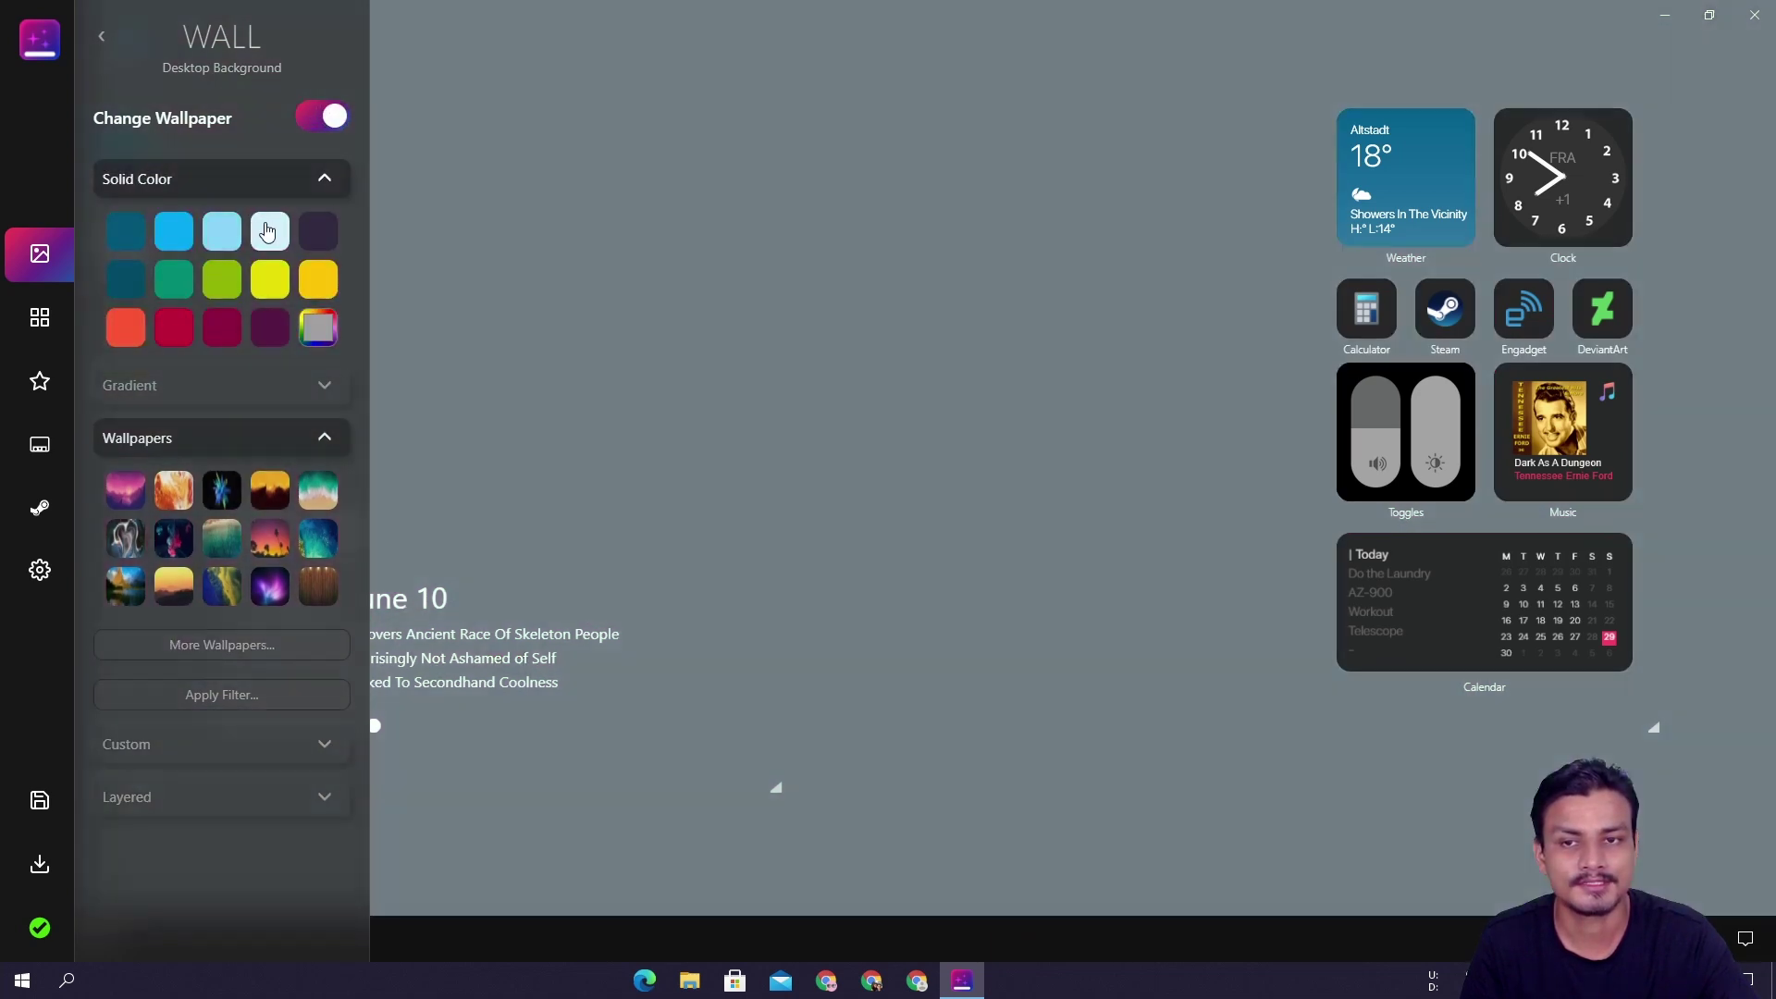
pyautogui.click(123, 236)
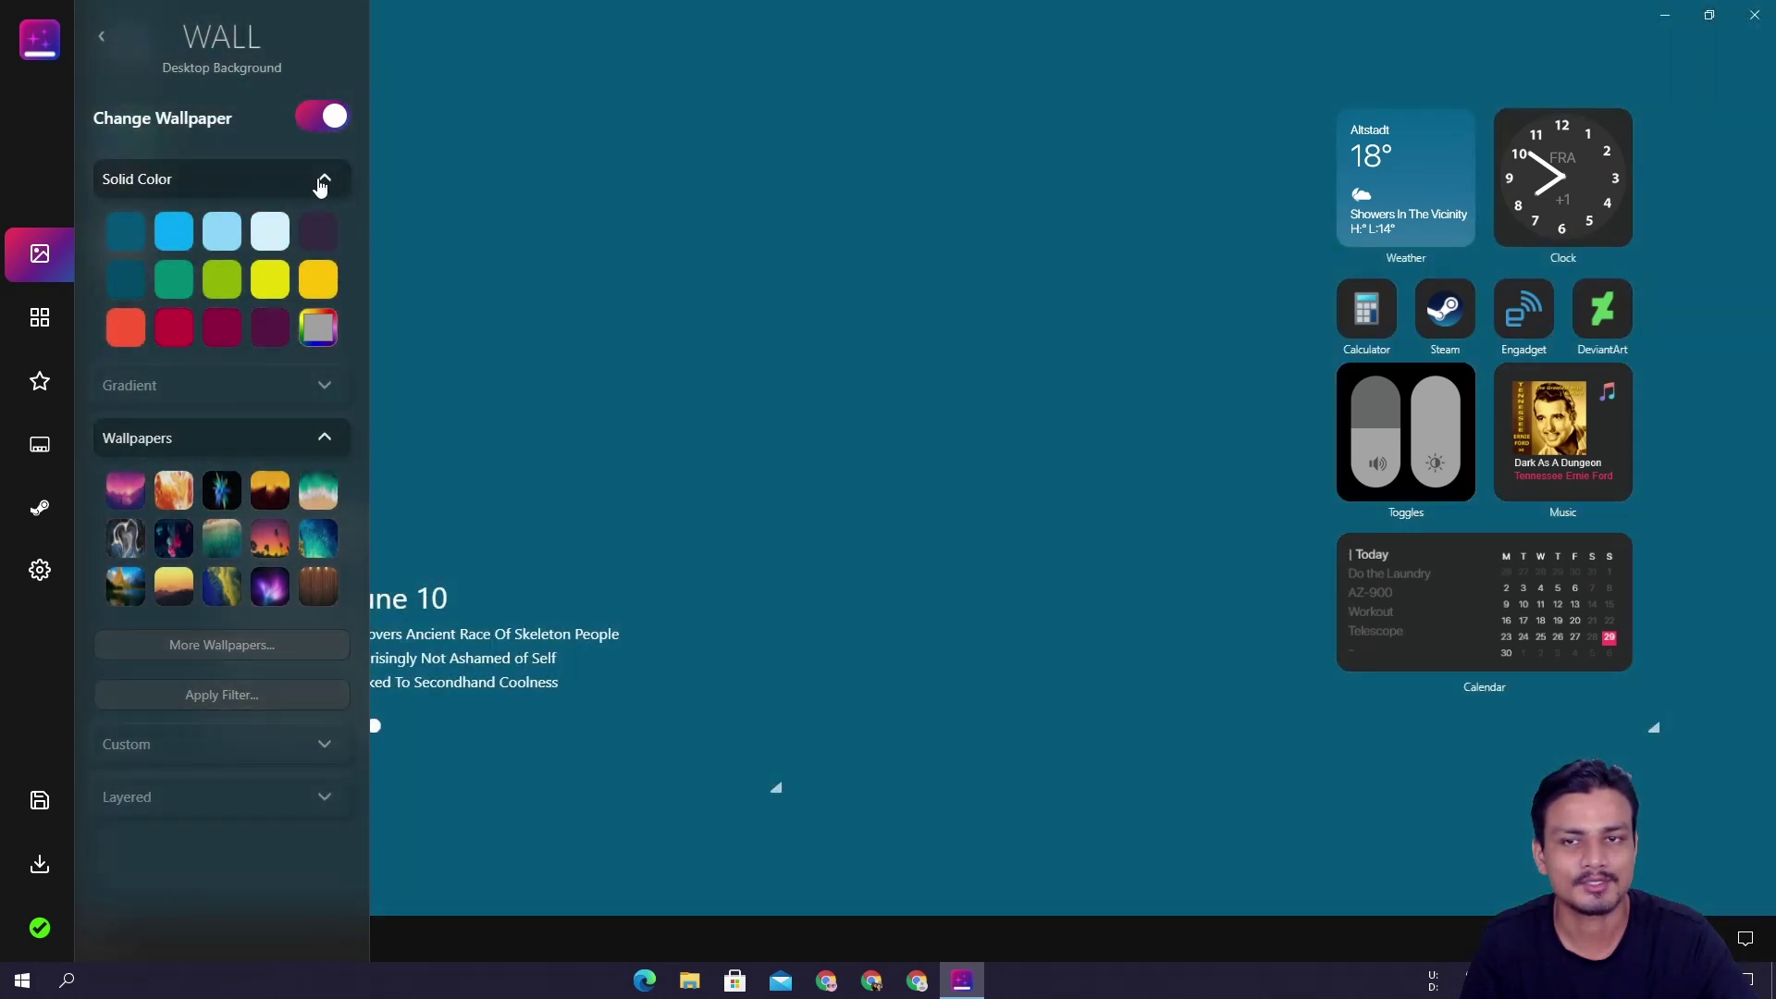
pyautogui.click(124, 491)
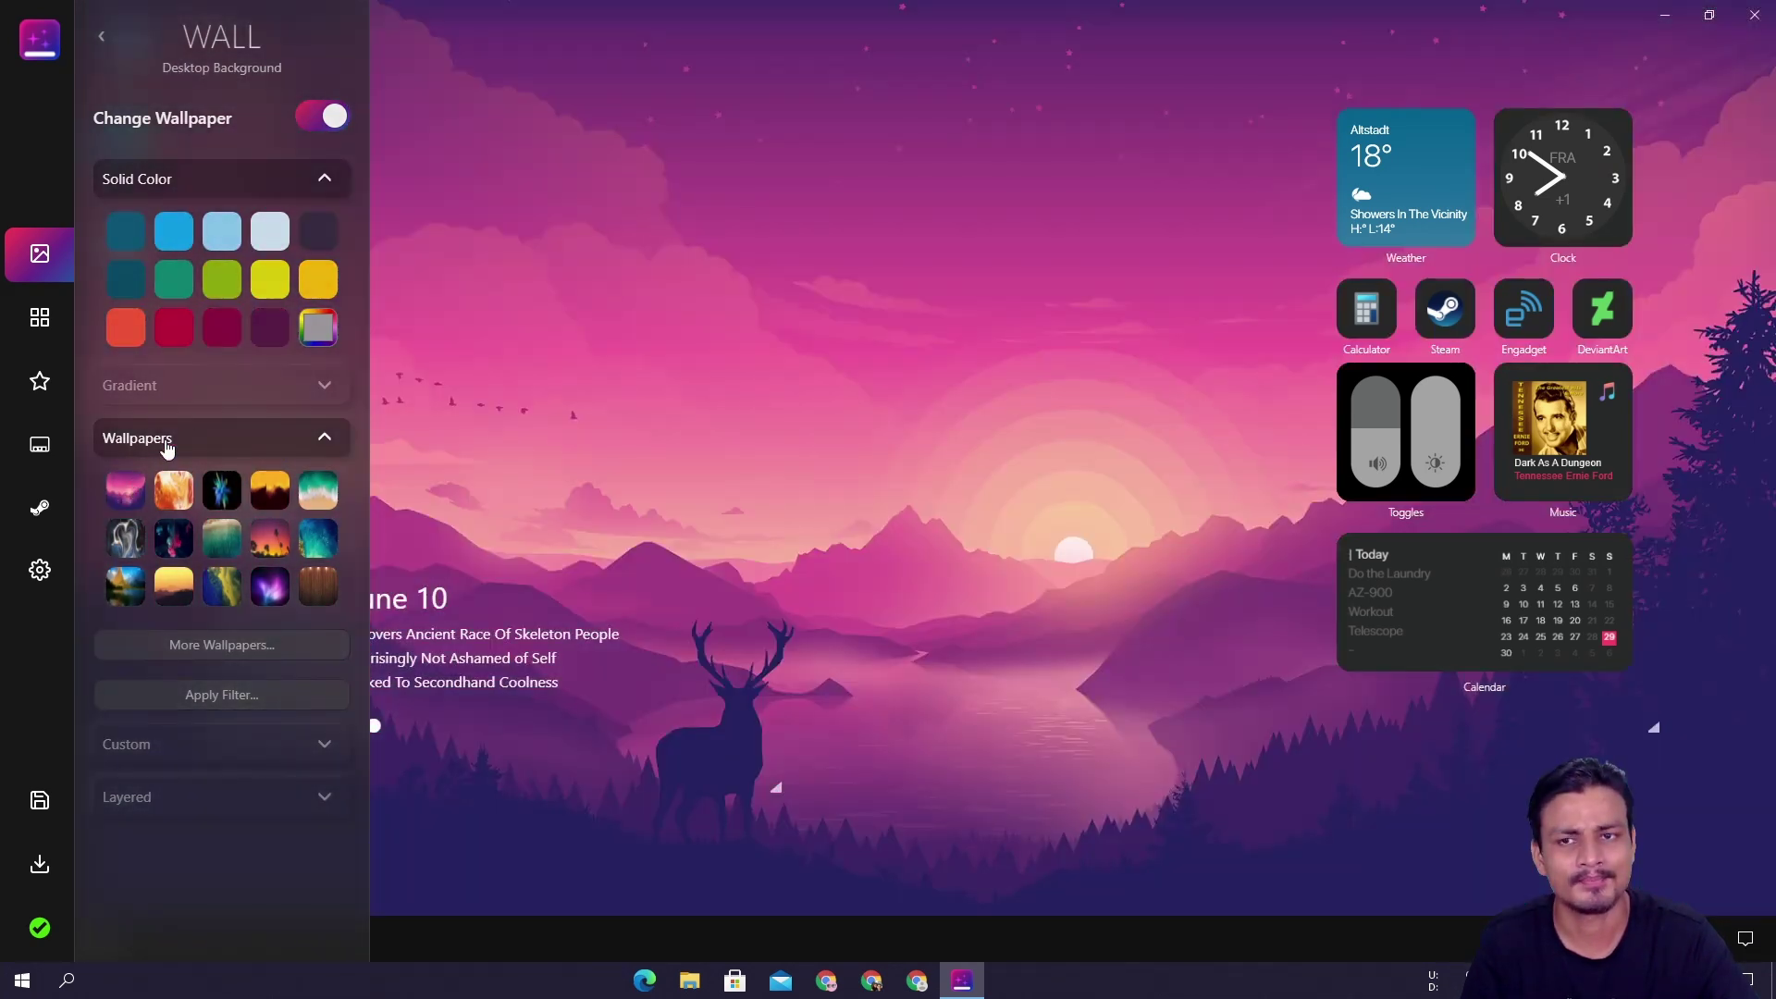
pyautogui.click(303, 748)
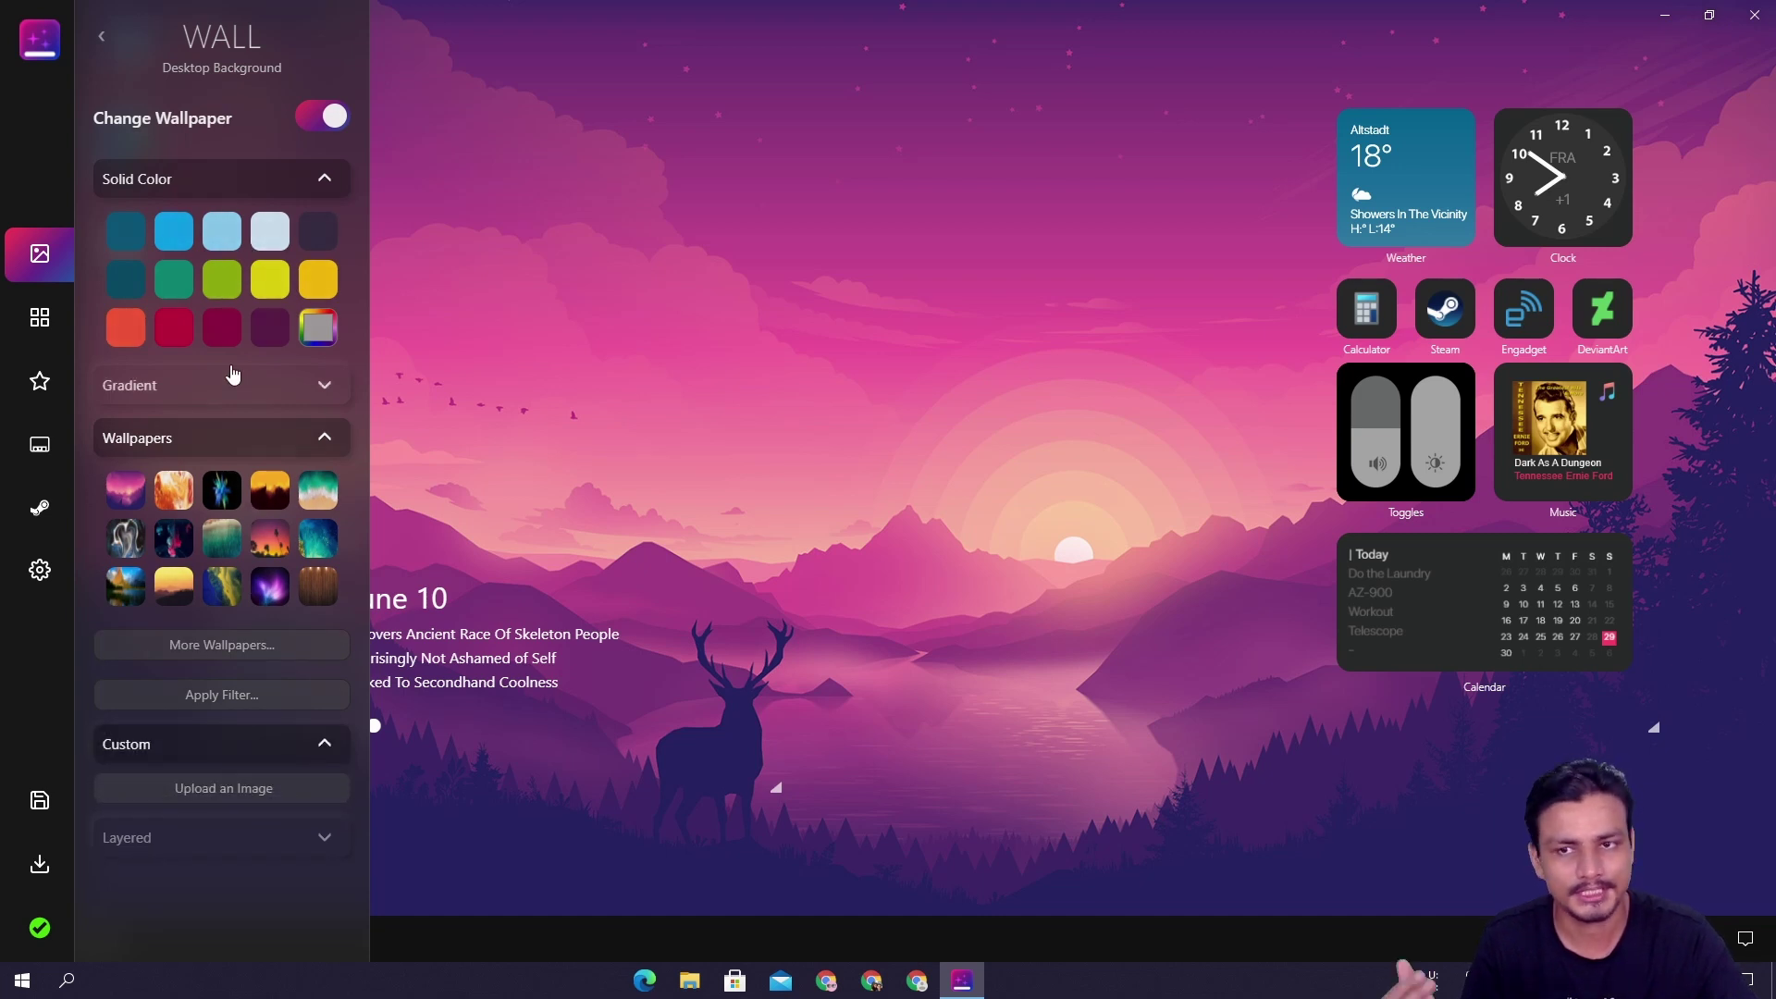
pyautogui.click(323, 837)
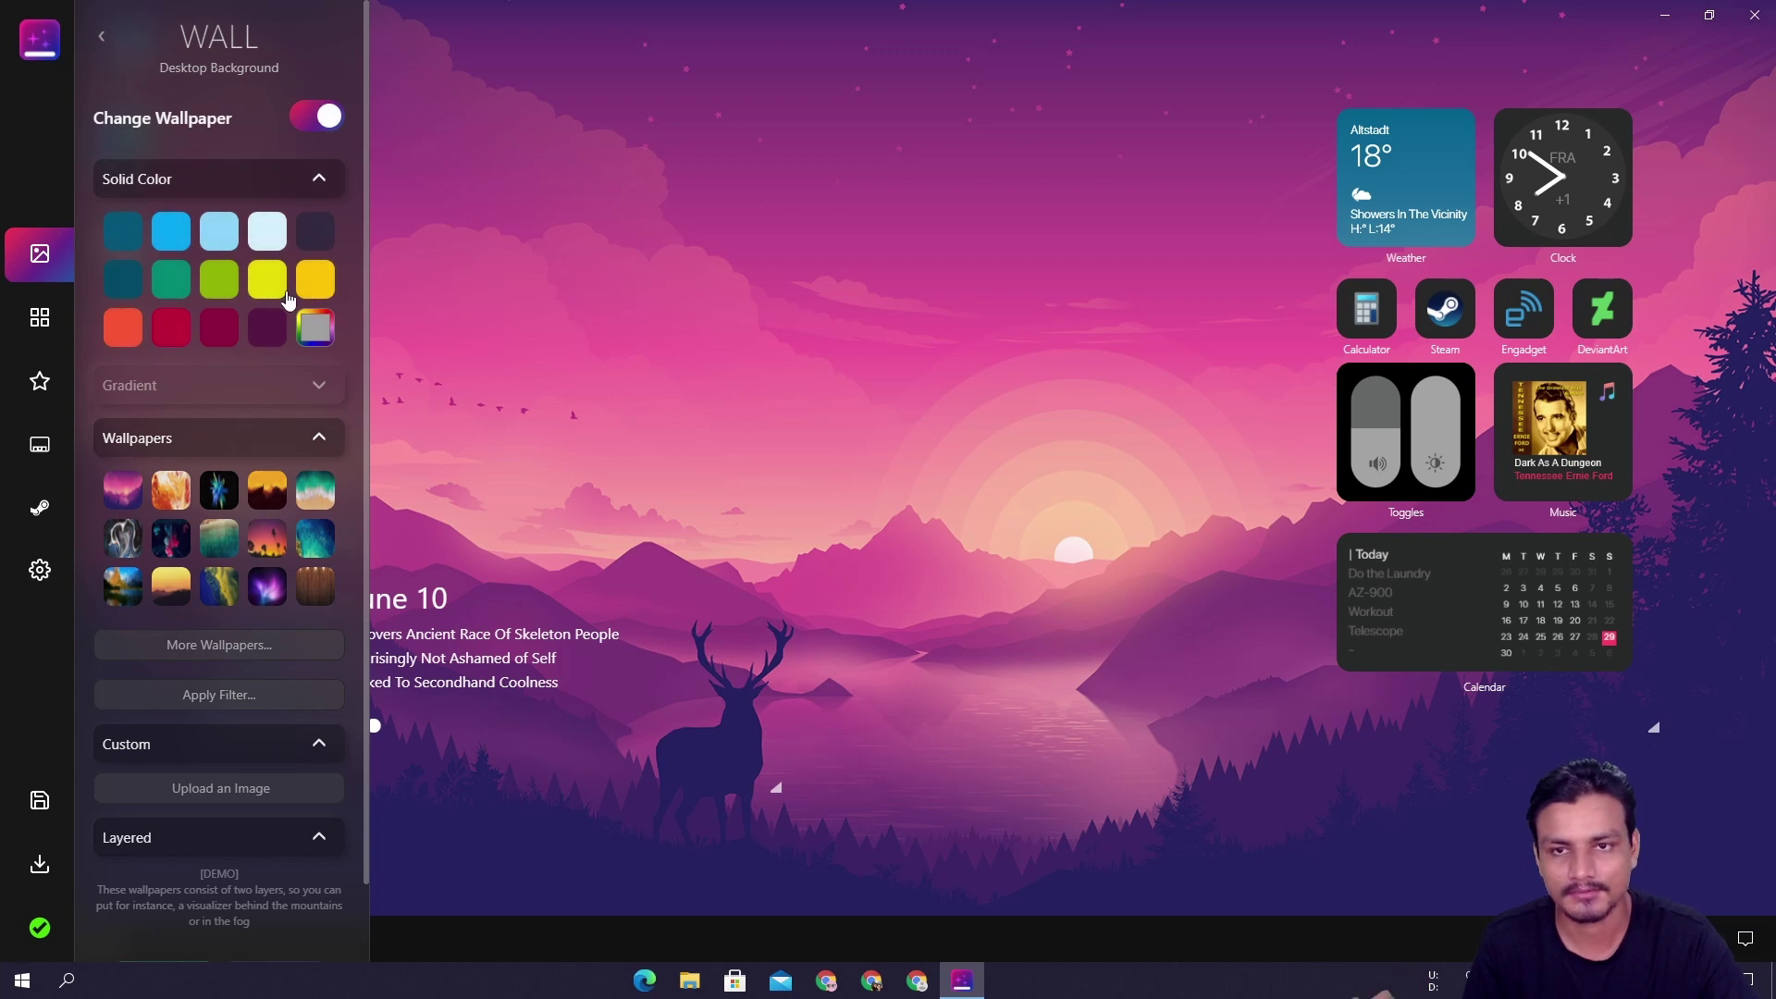
pyautogui.click(45, 316)
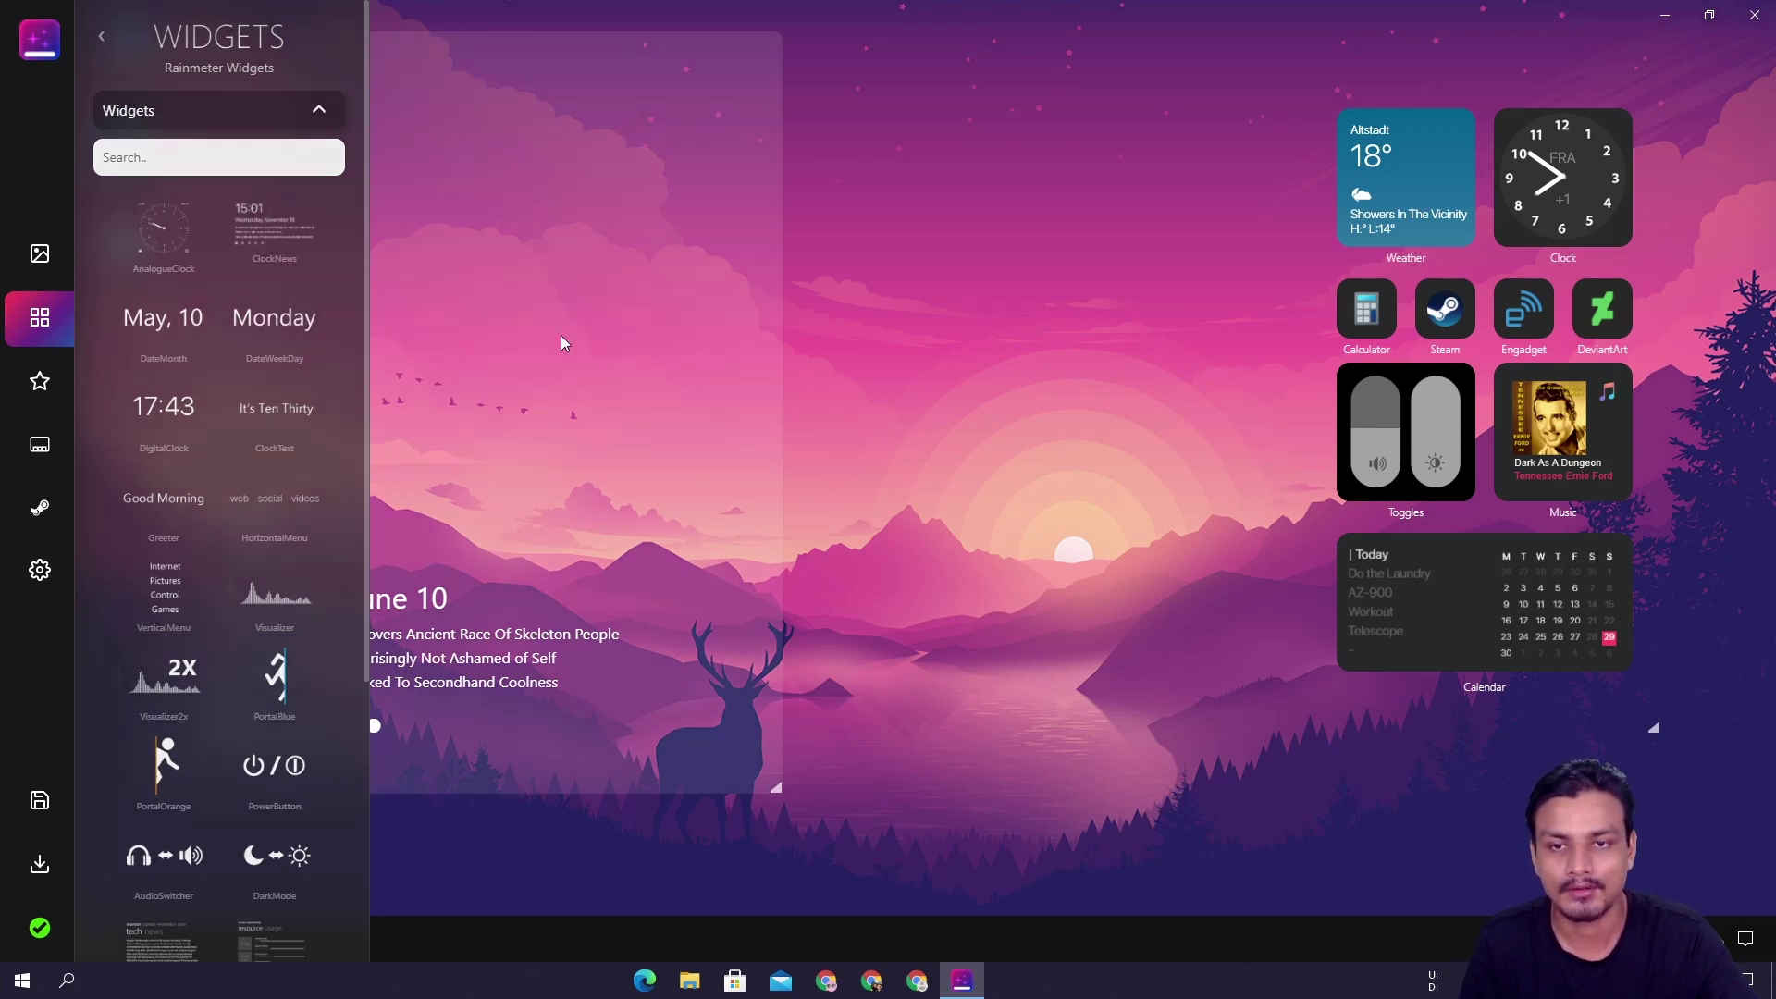
pyautogui.scroll(-4, 274, 396)
pyautogui.scroll(4, 274, 396)
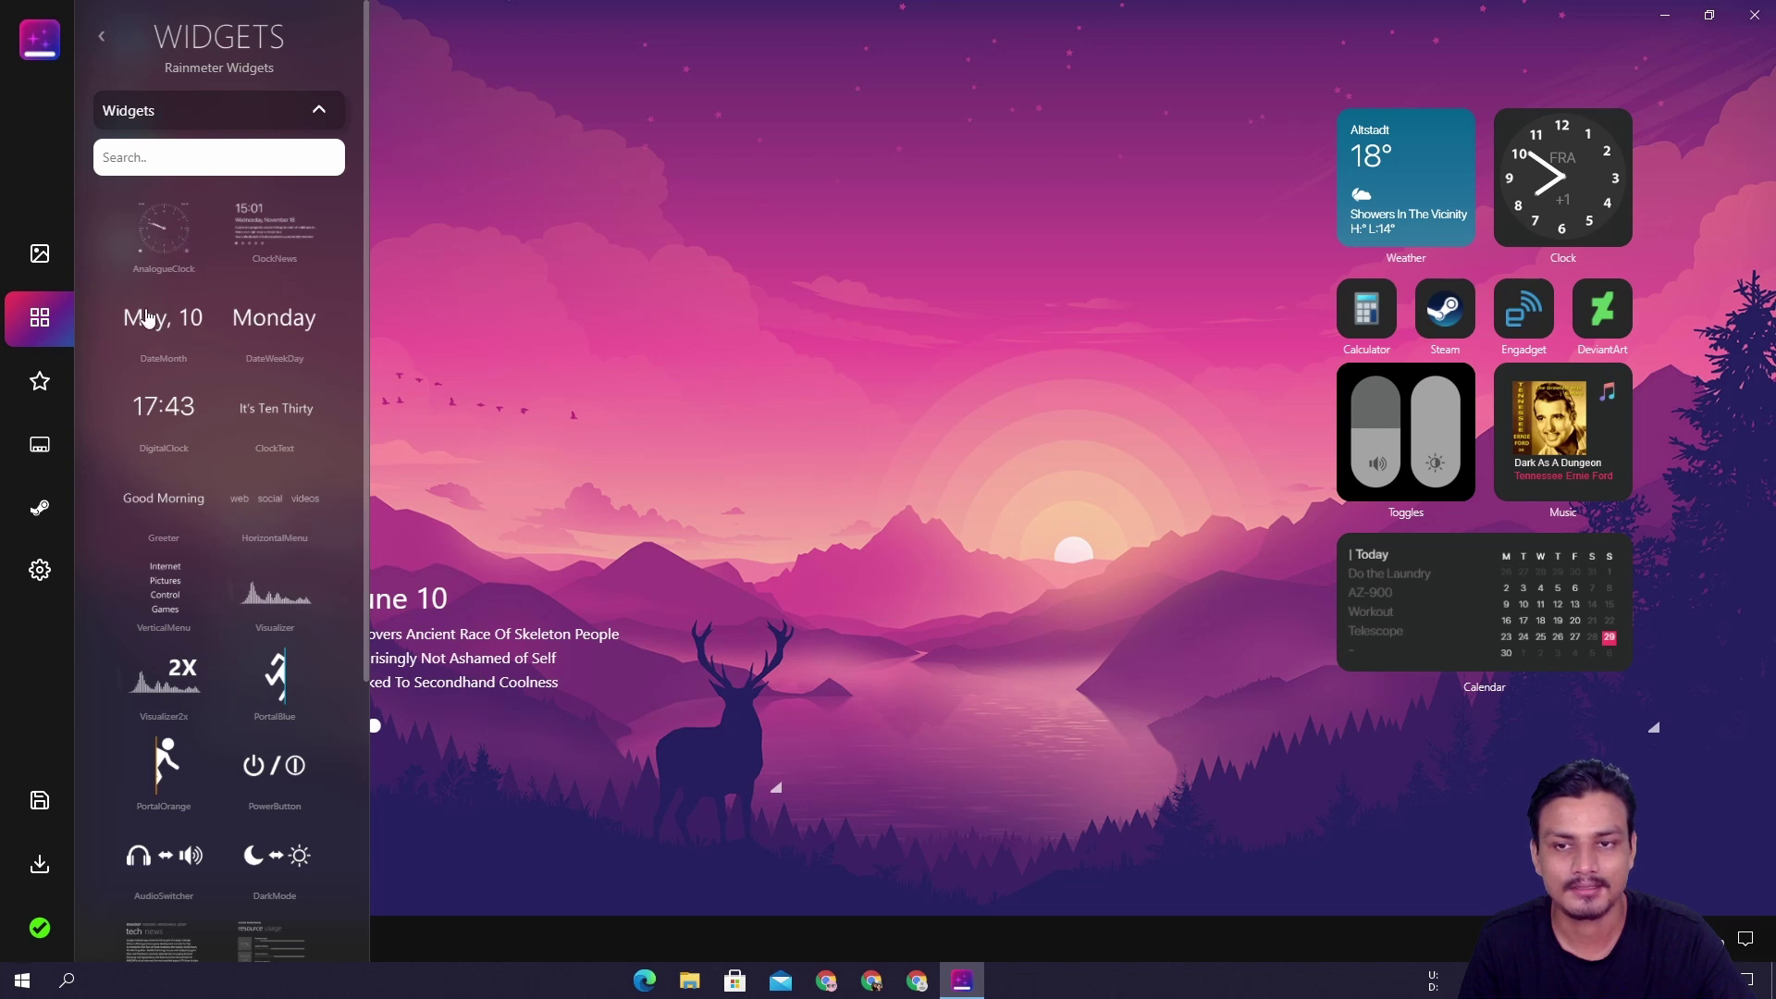
pyautogui.scroll(-1, 270, 255)
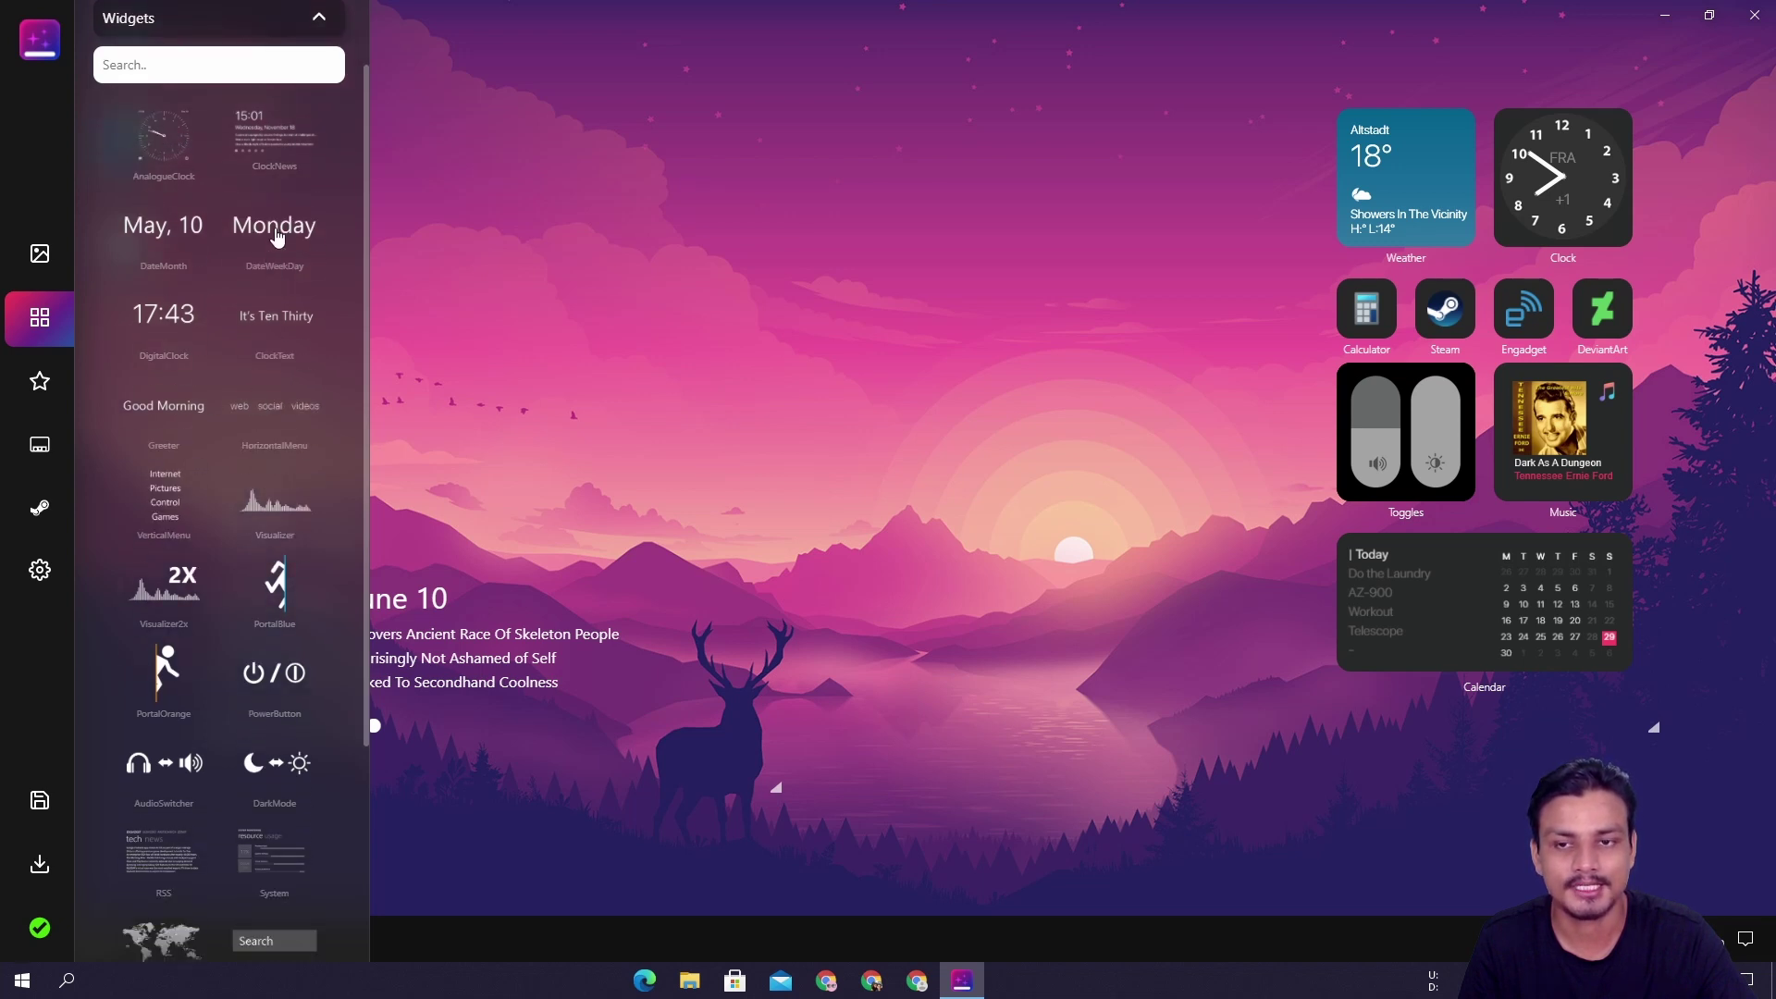
pyautogui.scroll(-2, 270, 254)
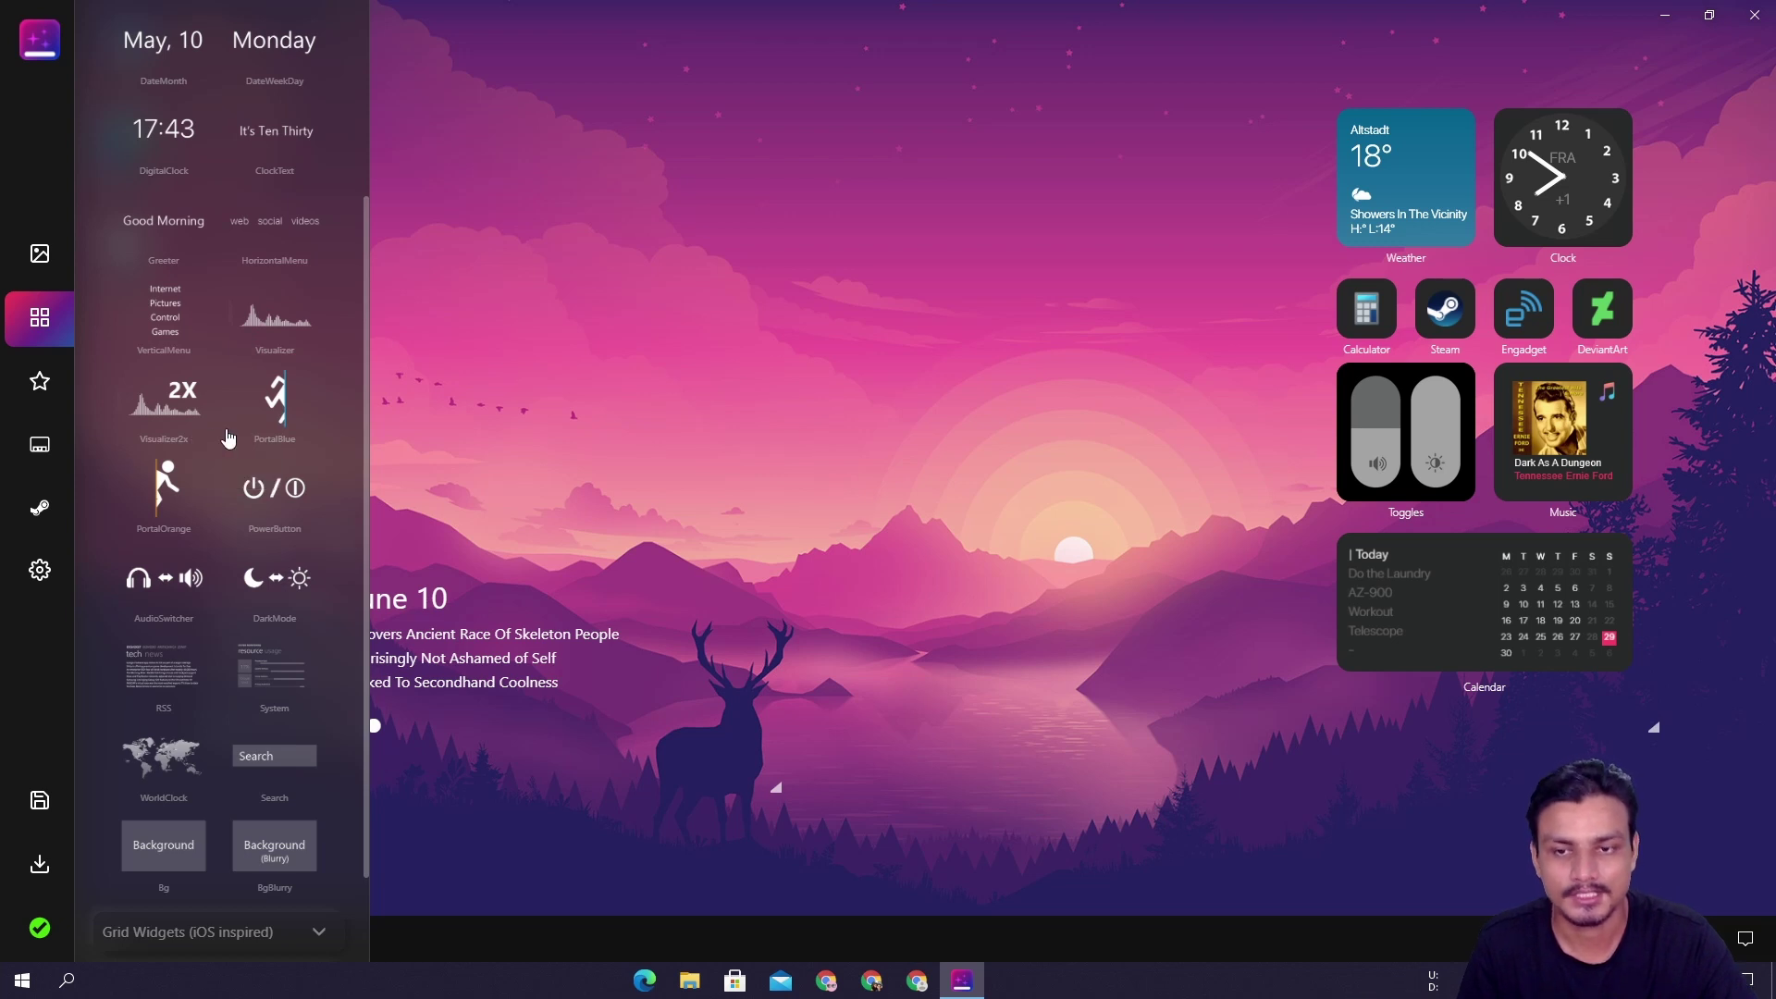
pyautogui.scroll(-1, 283, 456)
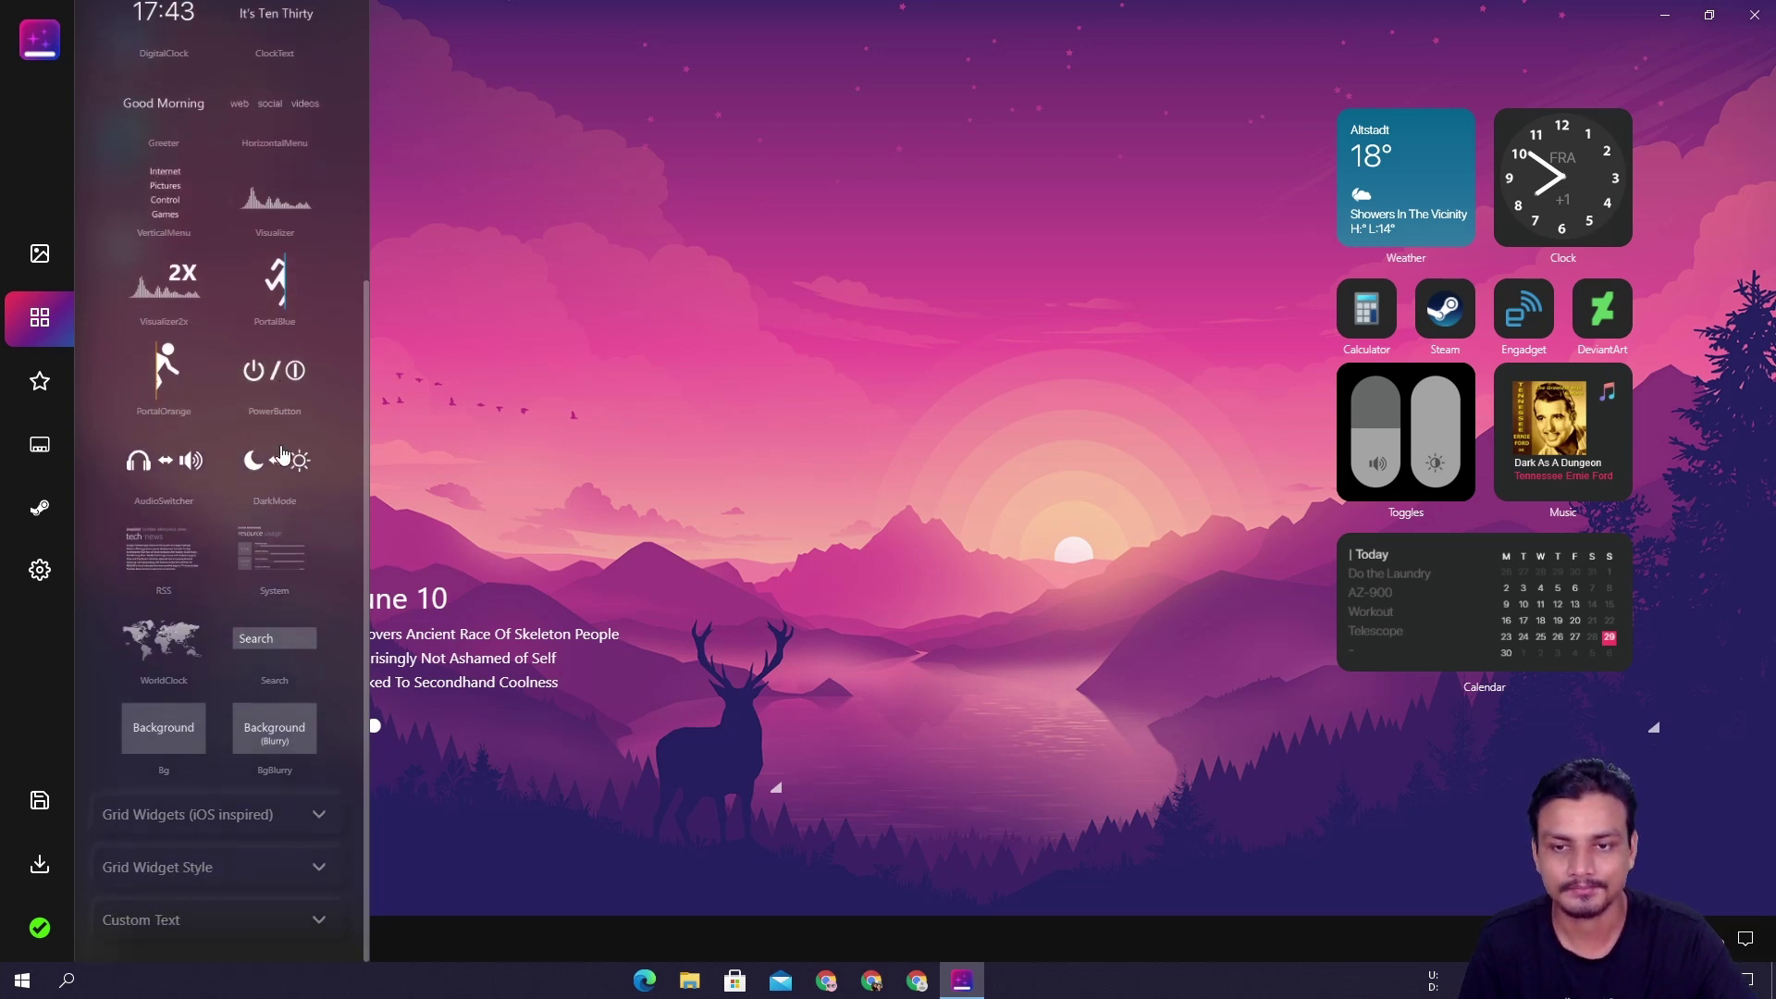
# - Add the WorldClock widget to the desktop and widen it to the right
pyautogui.click(165, 654)
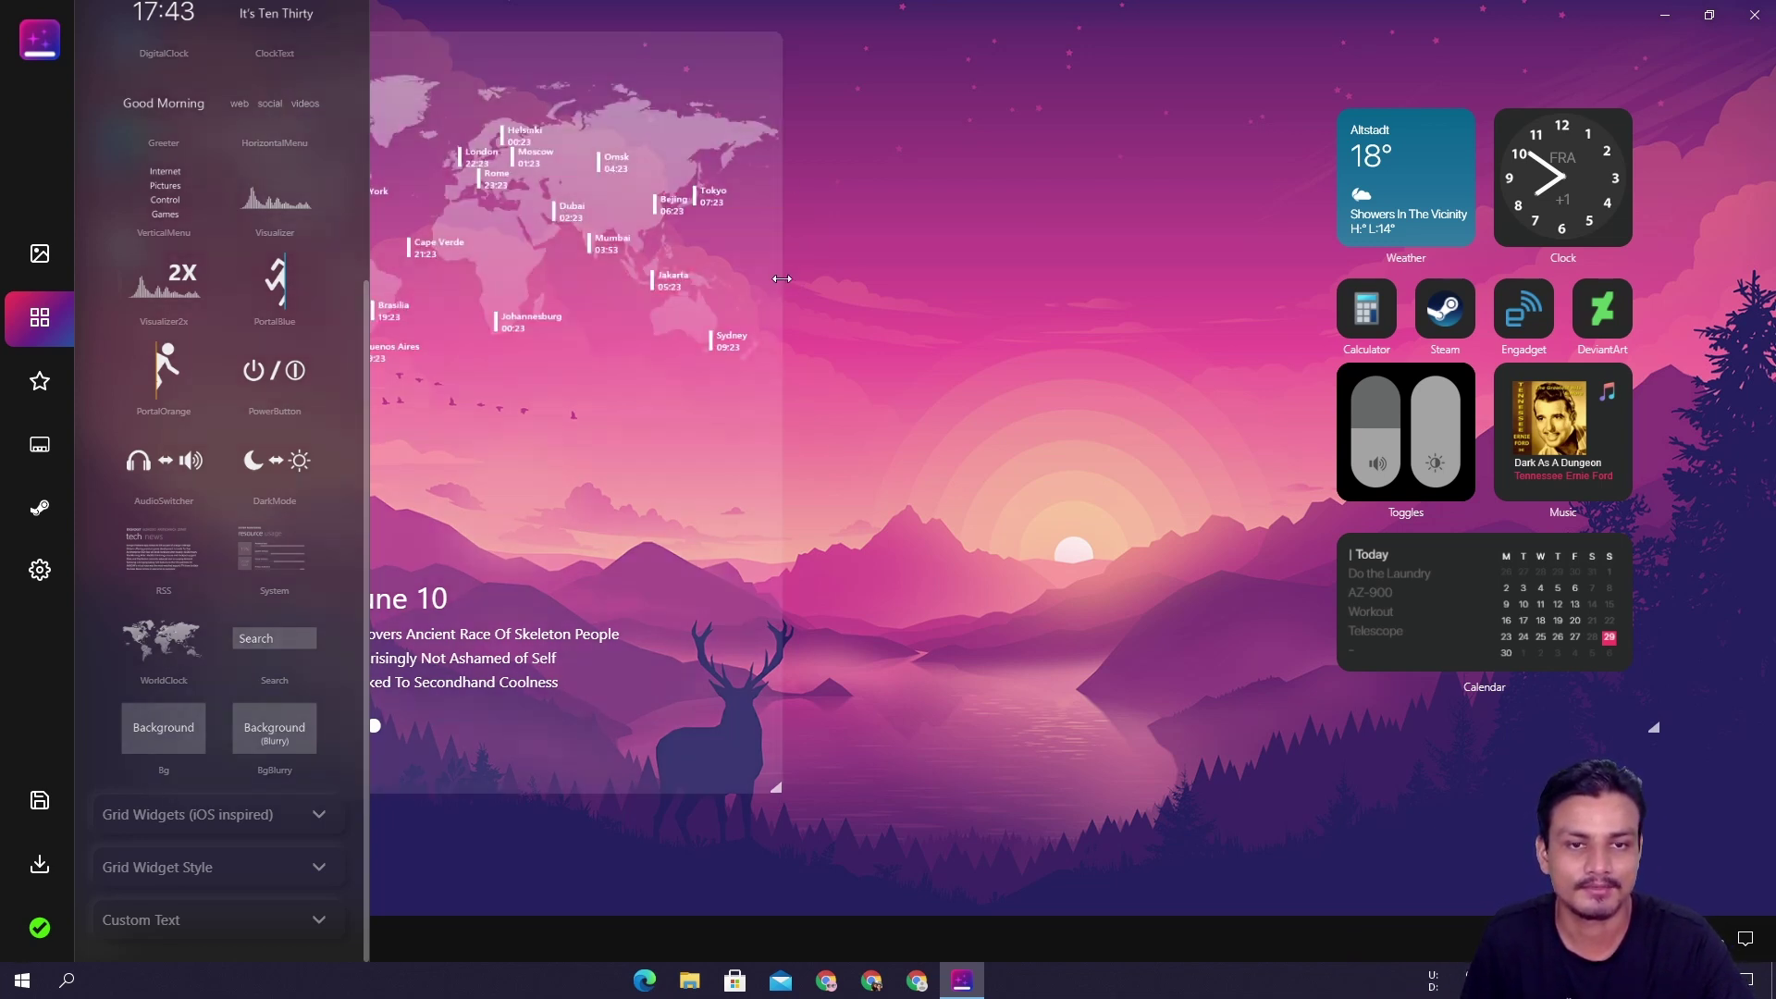
pyautogui.moveTo(781, 279); pyautogui.dragTo(853, 275)
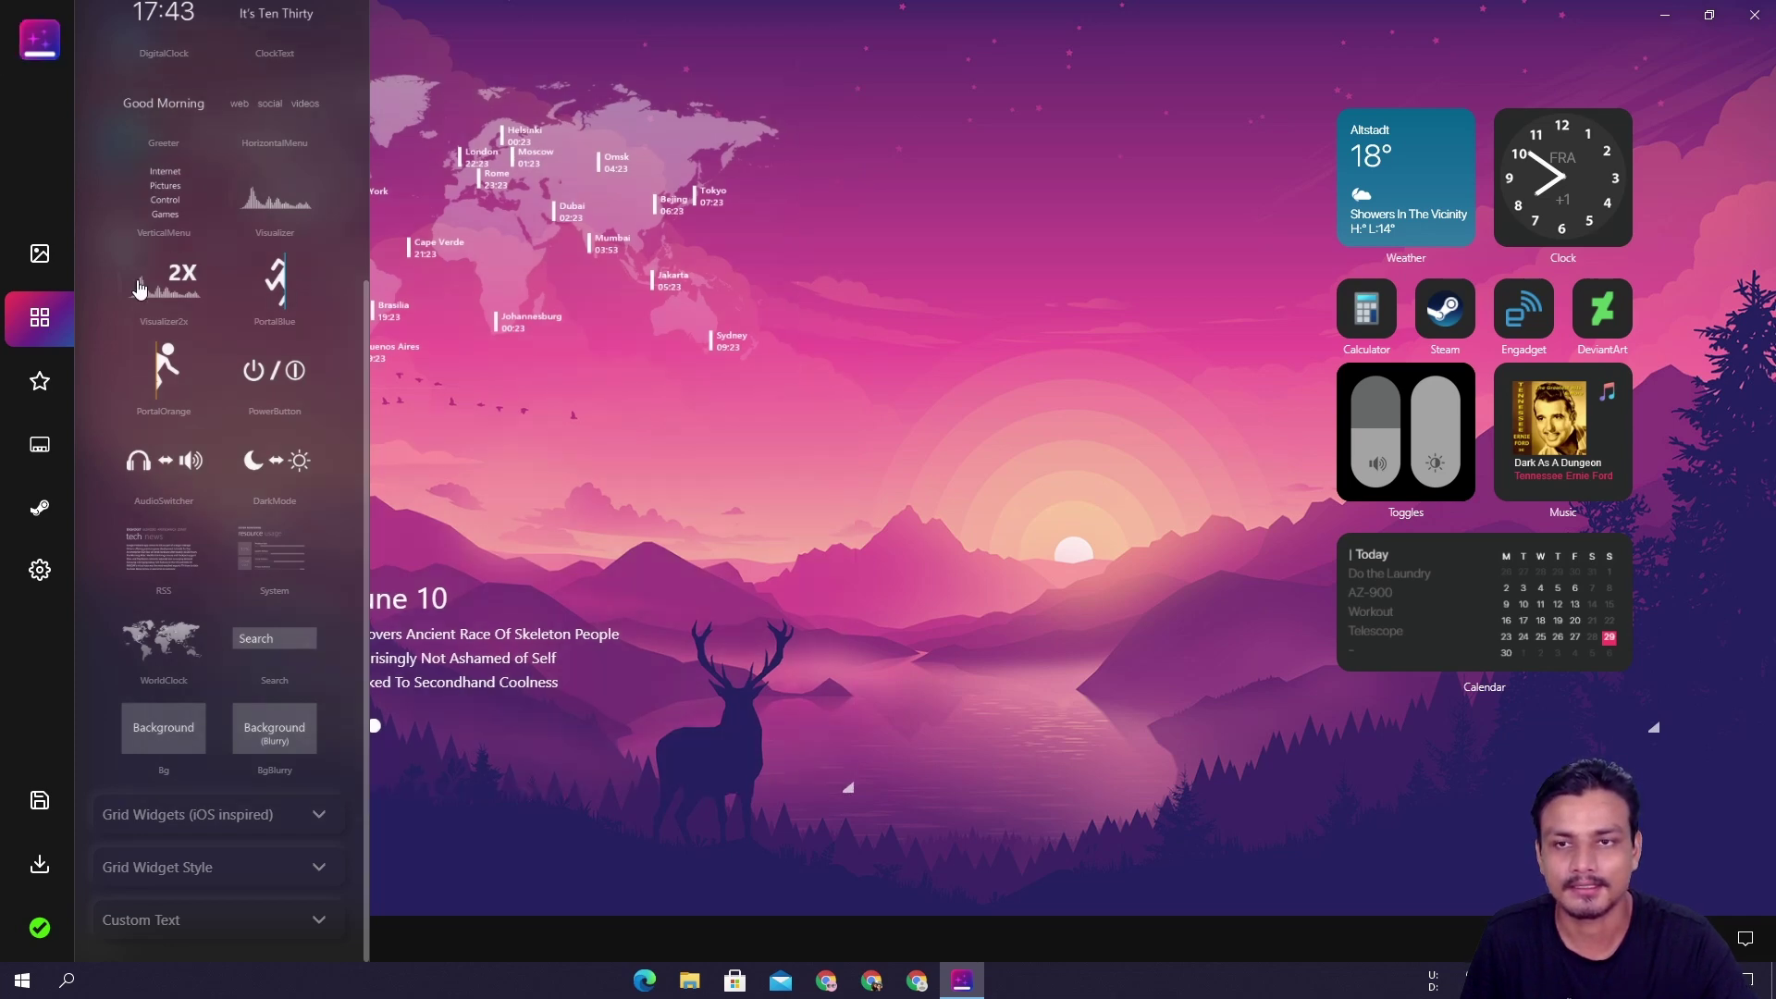
pyautogui.scroll(5, 166, 282)
# - Shift the world-clock and date widgets right and down, then return to the Widgets list
pyautogui.click(98, 40)
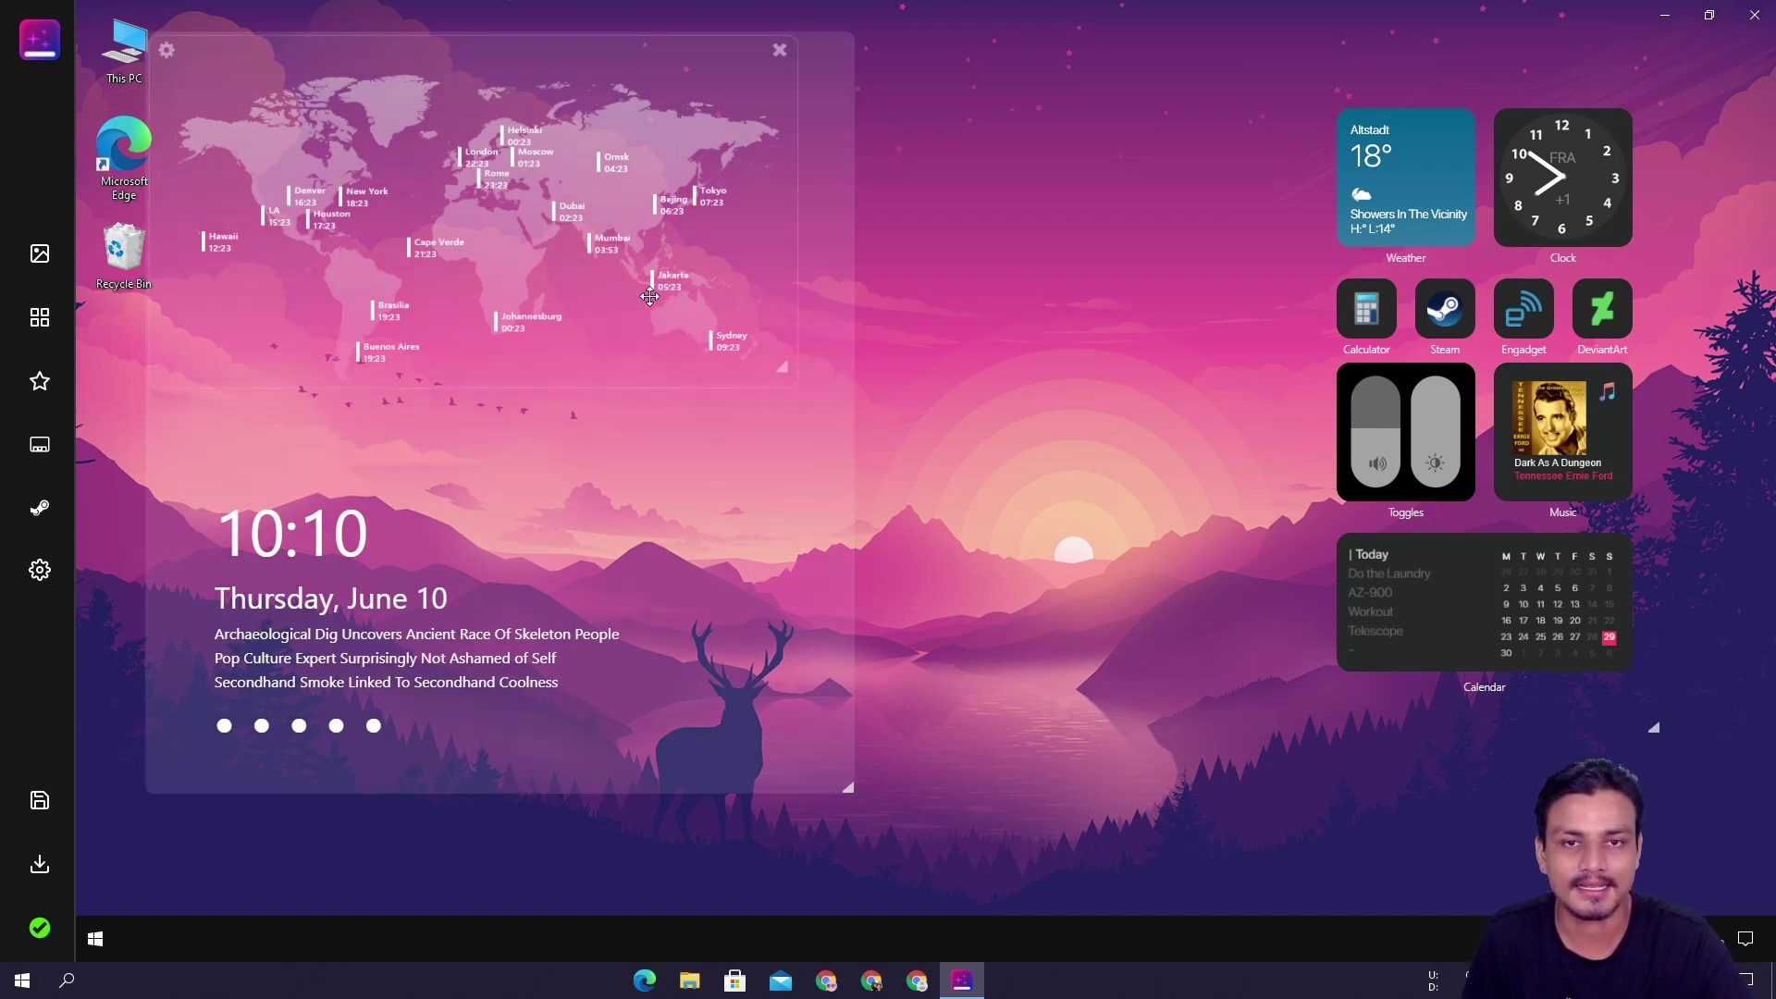
pyautogui.moveTo(786, 527); pyautogui.dragTo(825, 567)
pyautogui.moveTo(731, 362)
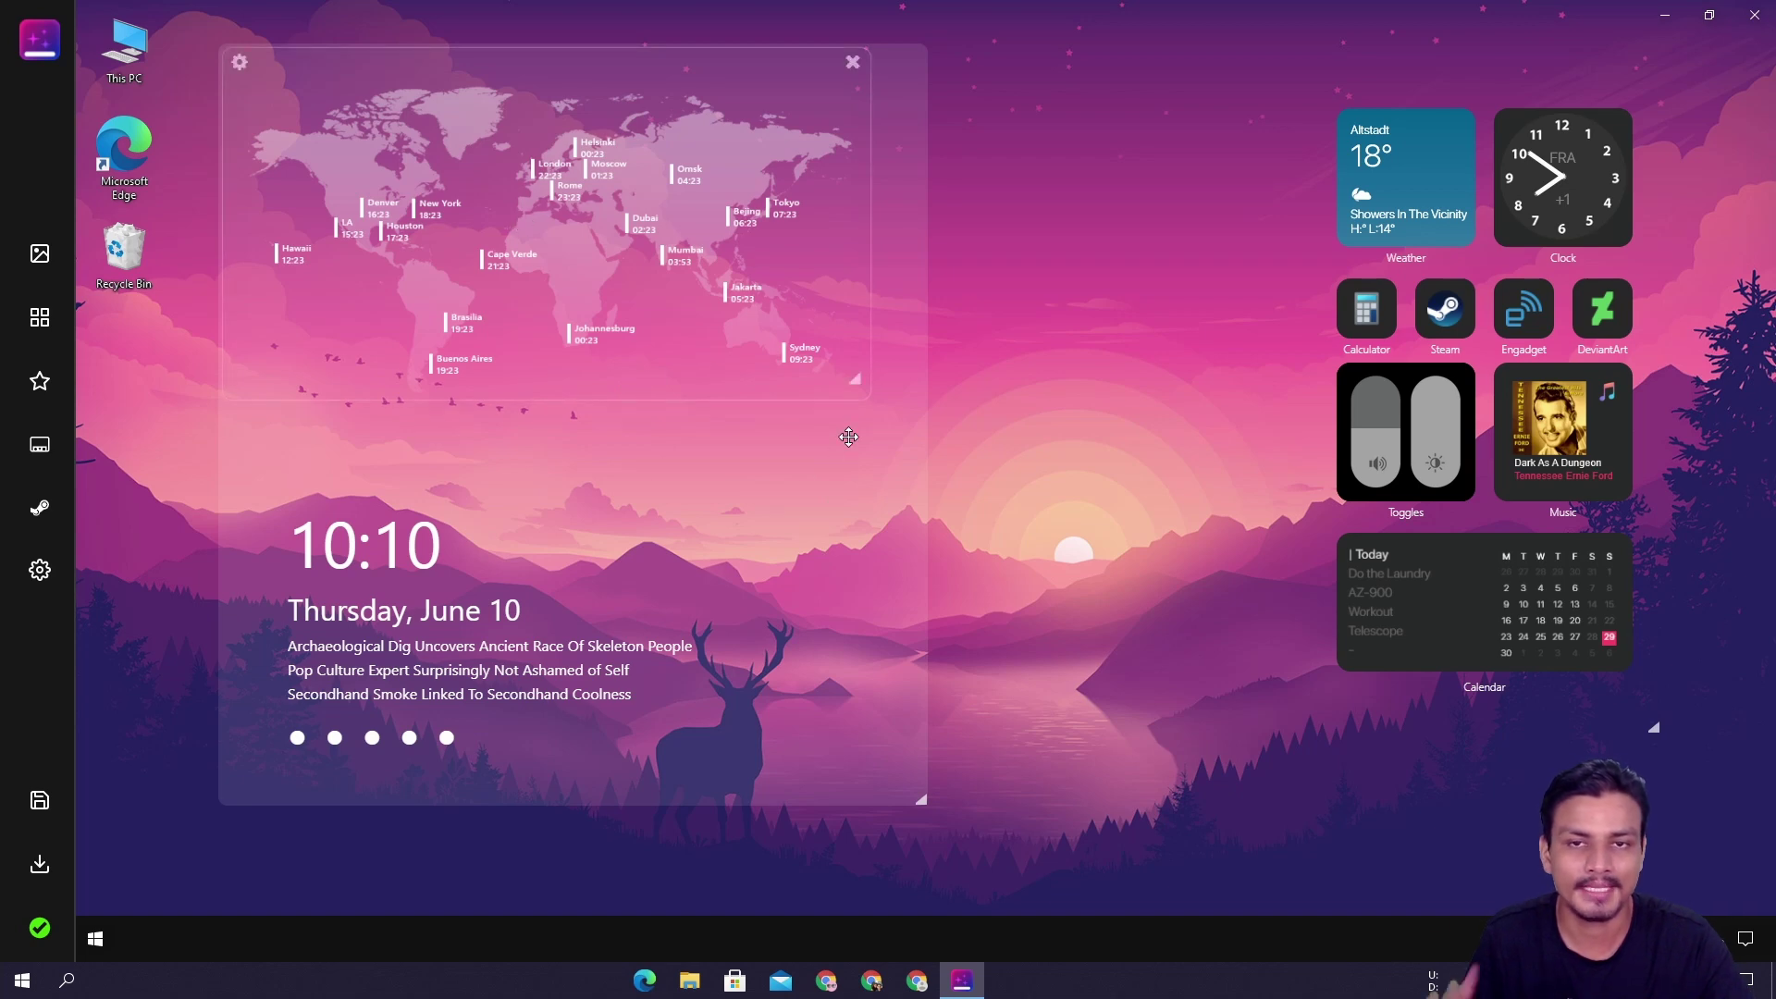
pyautogui.click(39, 317)
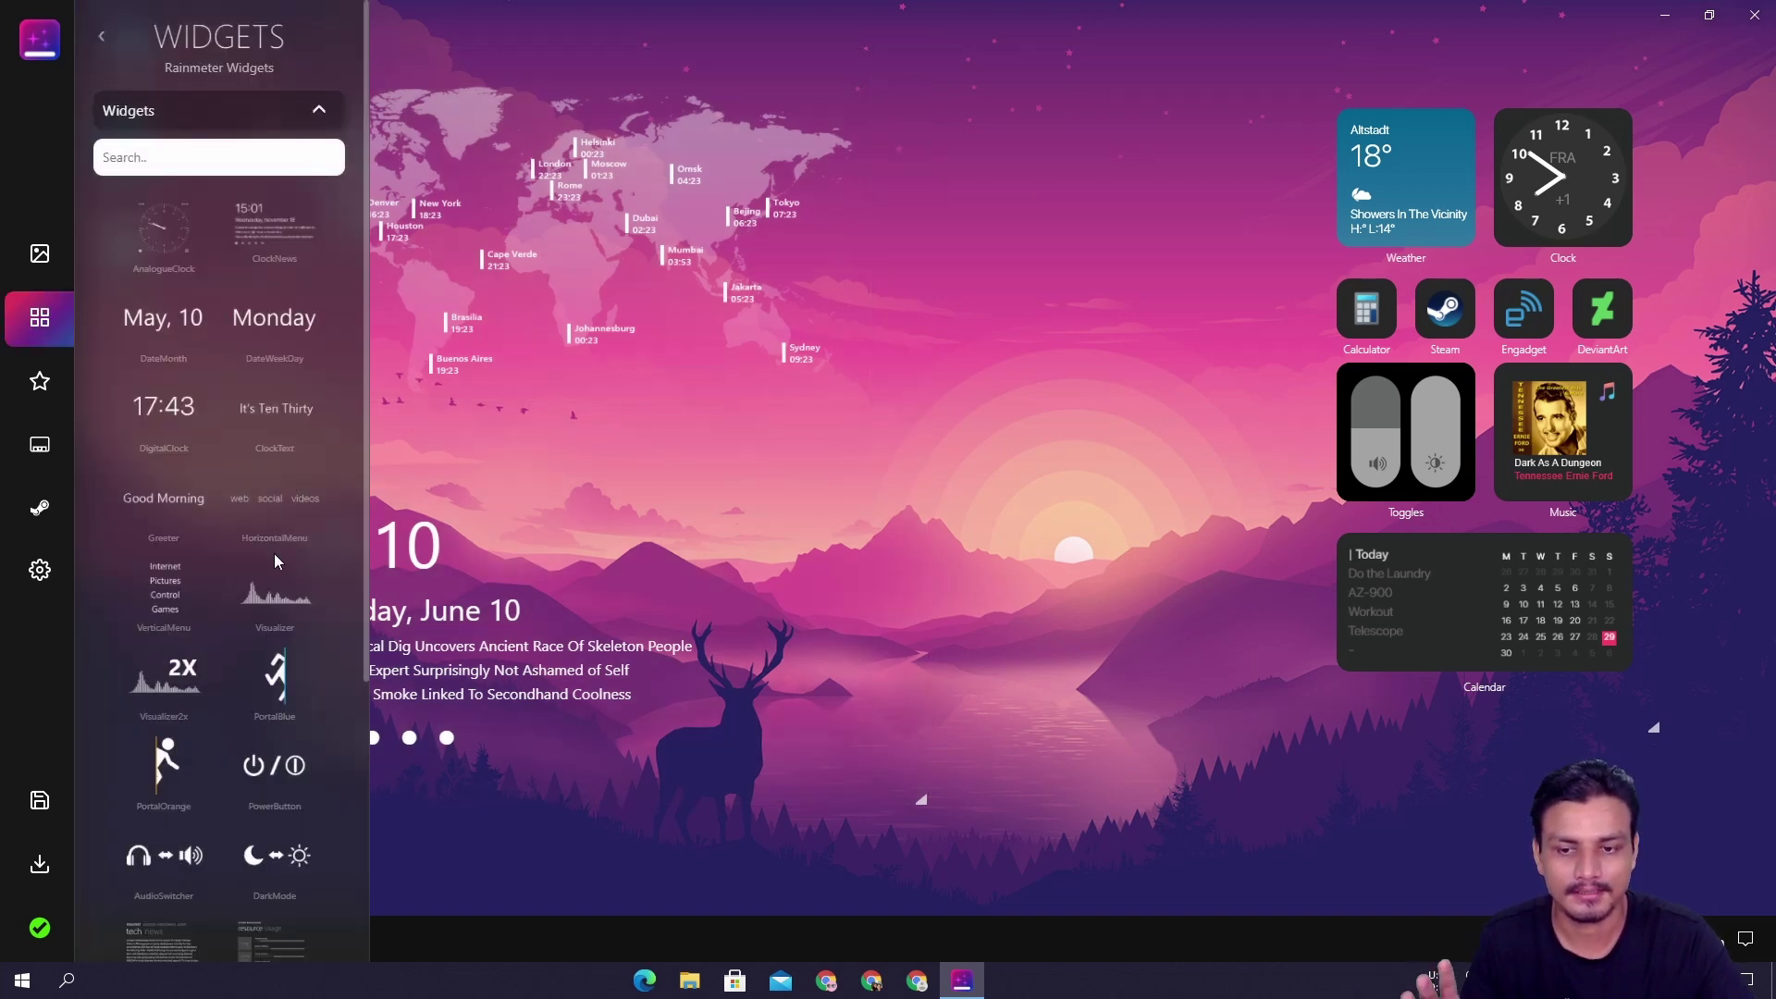
# - Add a large Music grid widget below the Calendar and expand Grid Widget Style
pyautogui.scroll(-9, 274, 562)
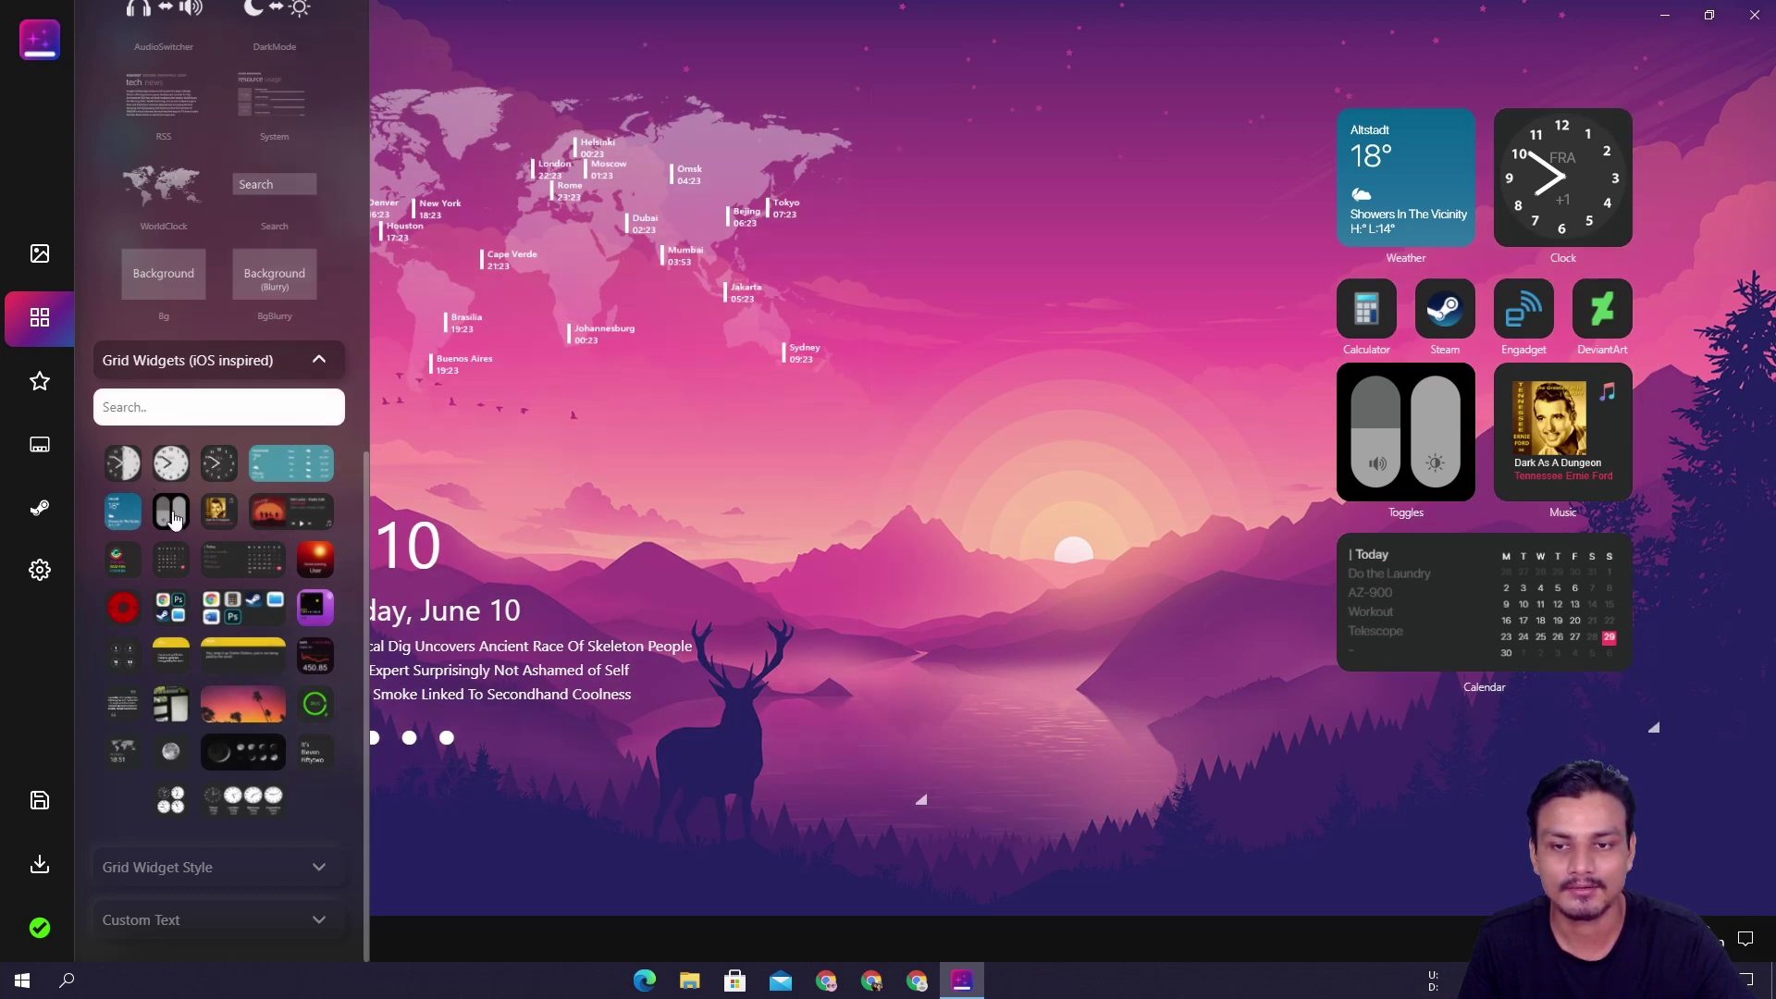
pyautogui.click(320, 714)
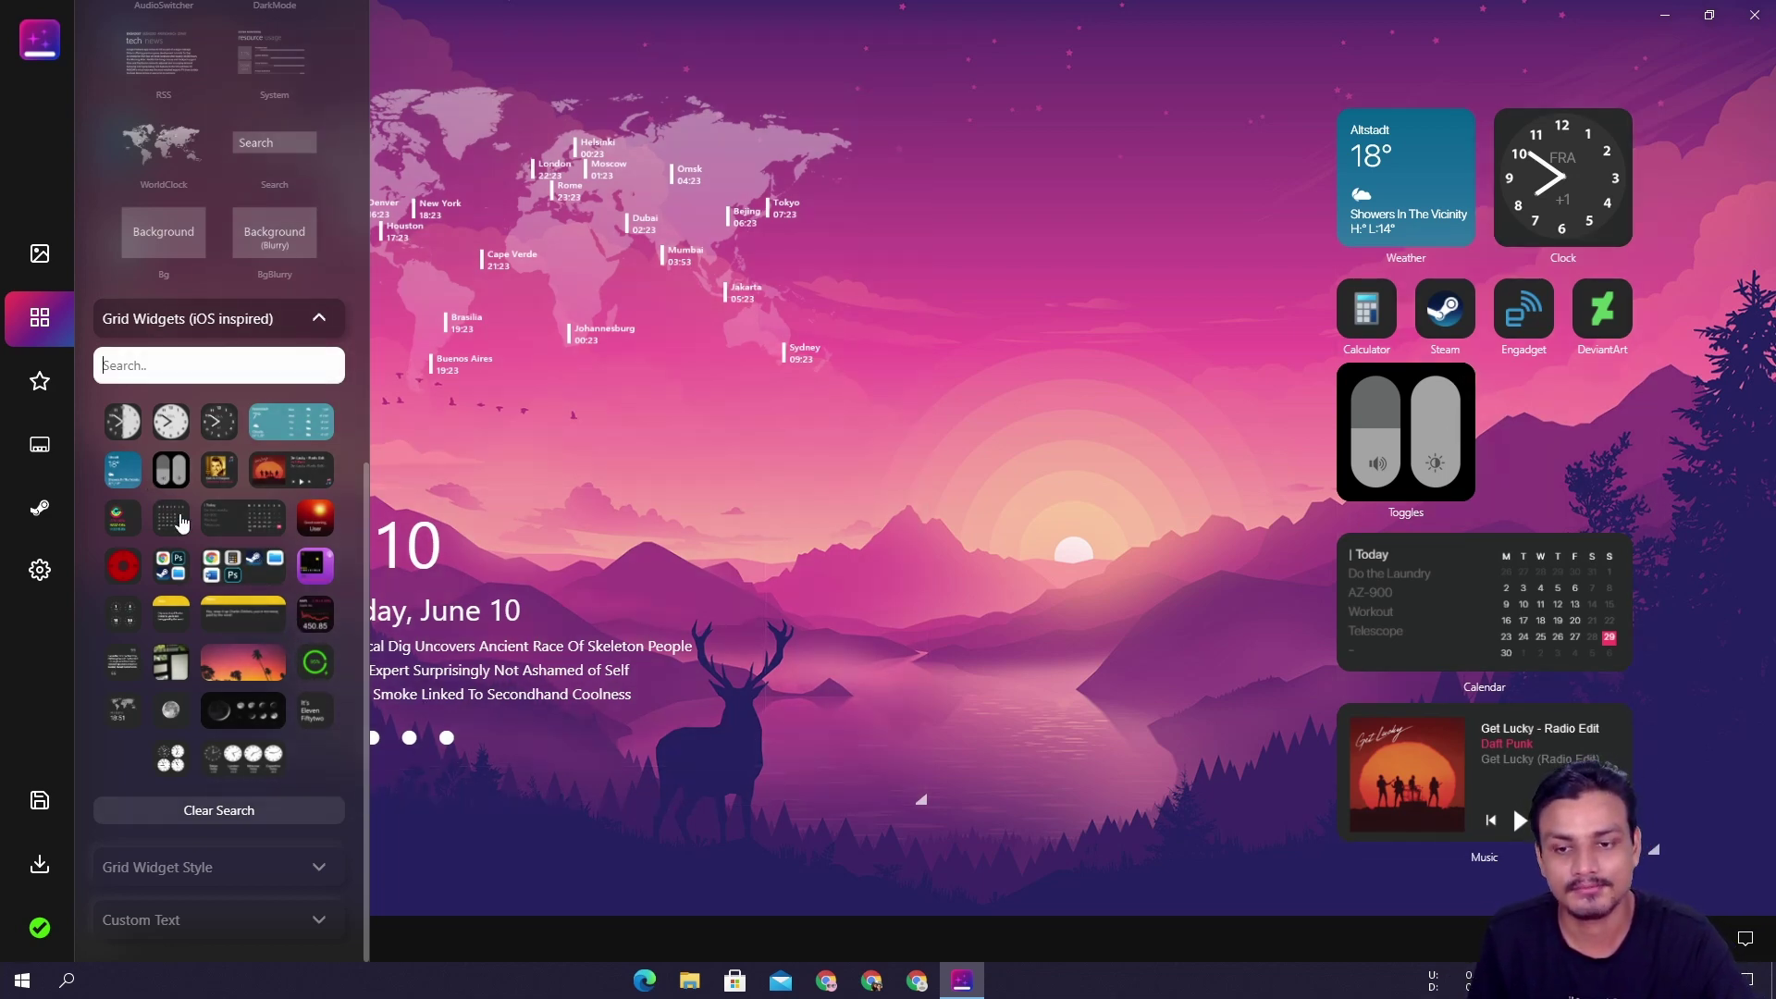
pyautogui.click(315, 870)
# - Change the Grid Widget Style colour to white
pyautogui.scroll(-5, 294, 608)
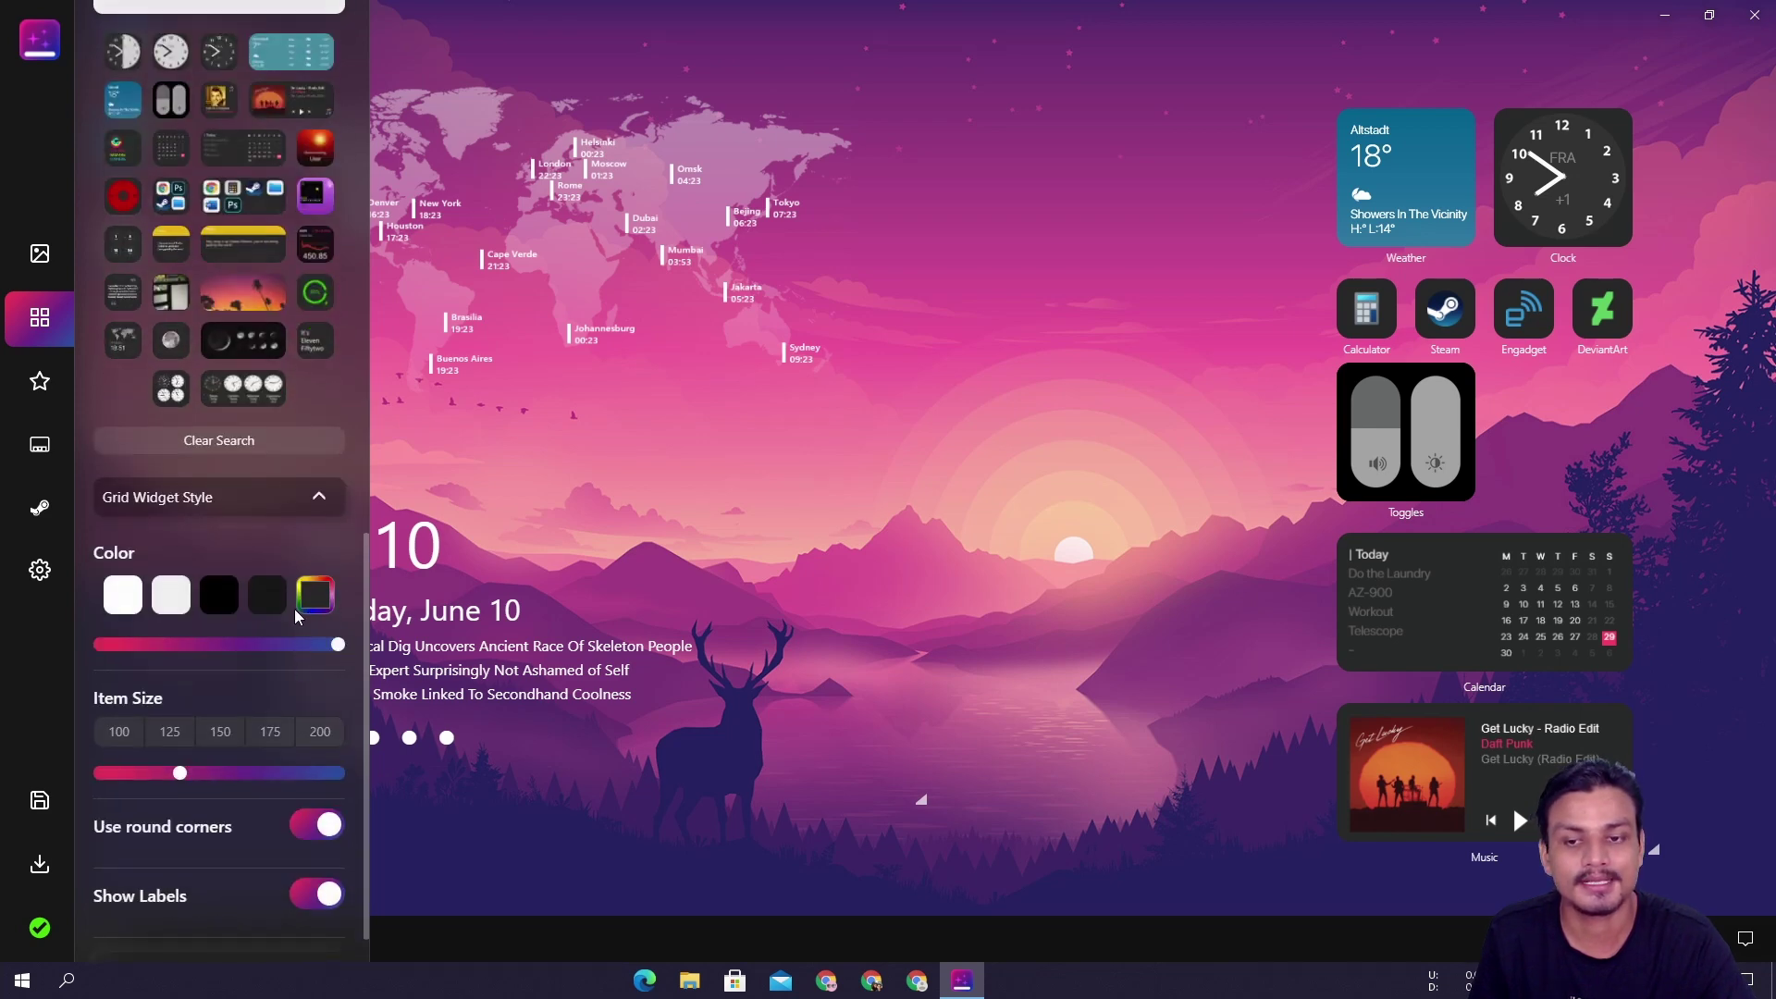
pyautogui.scroll(1, 275, 535)
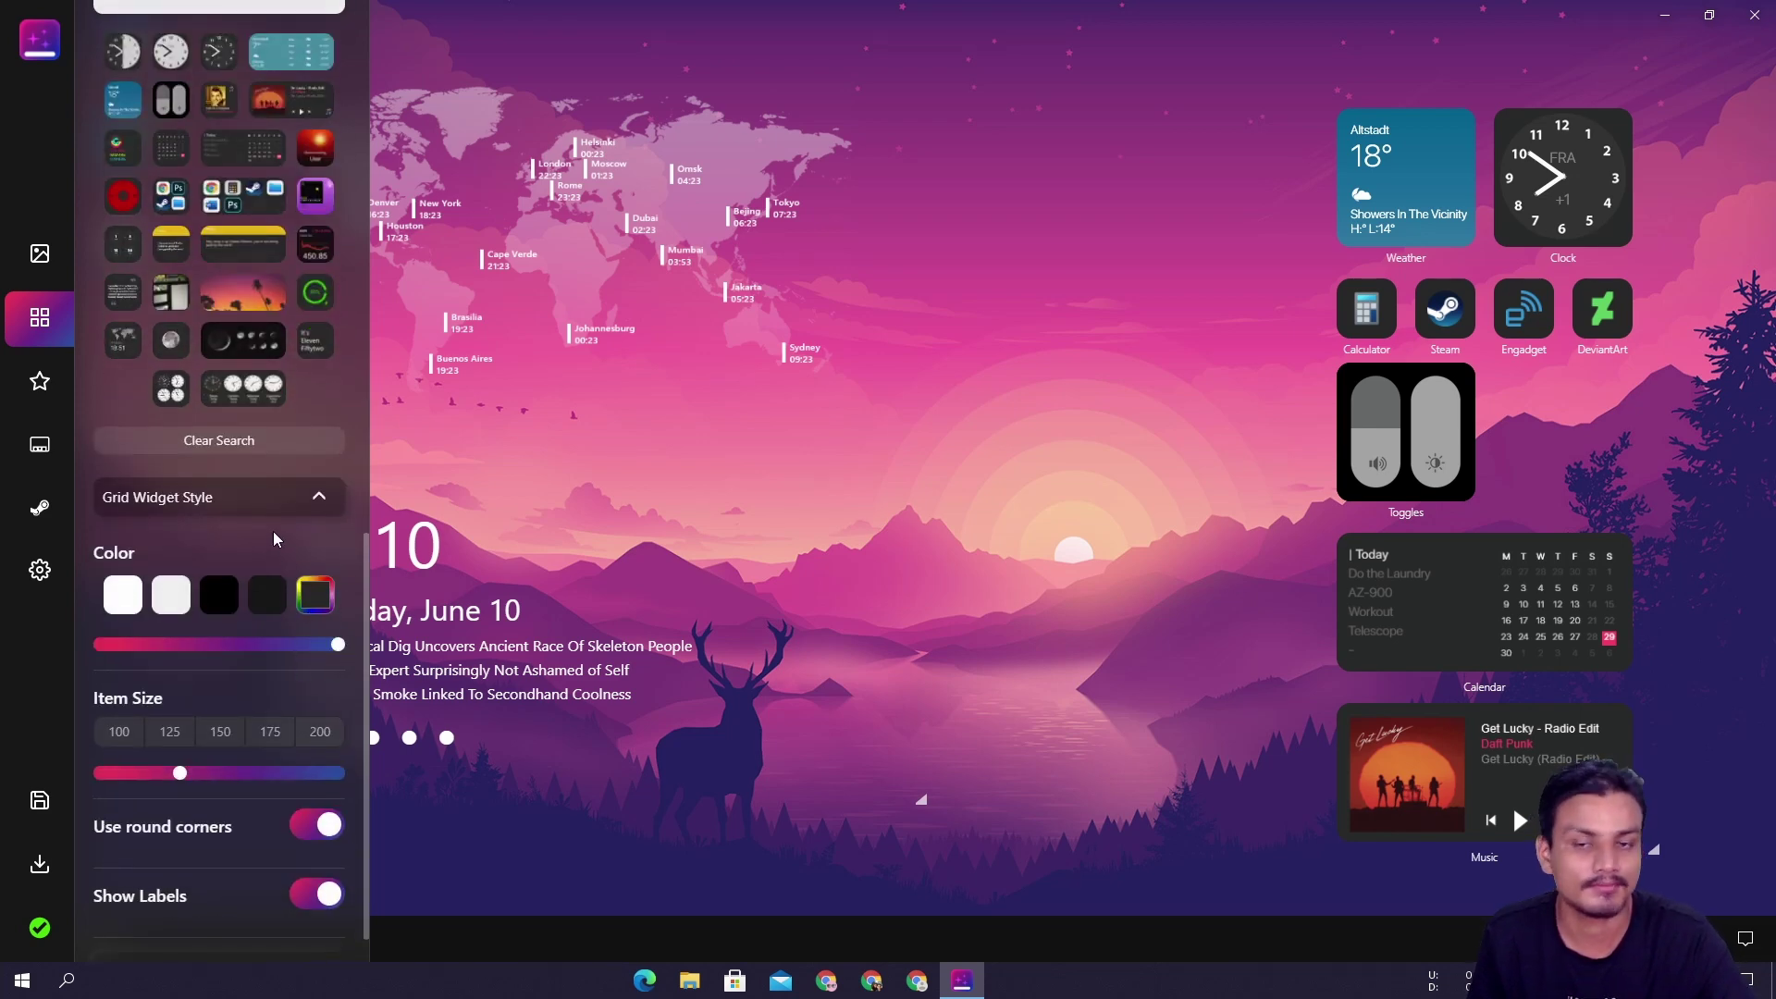
pyautogui.click(129, 602)
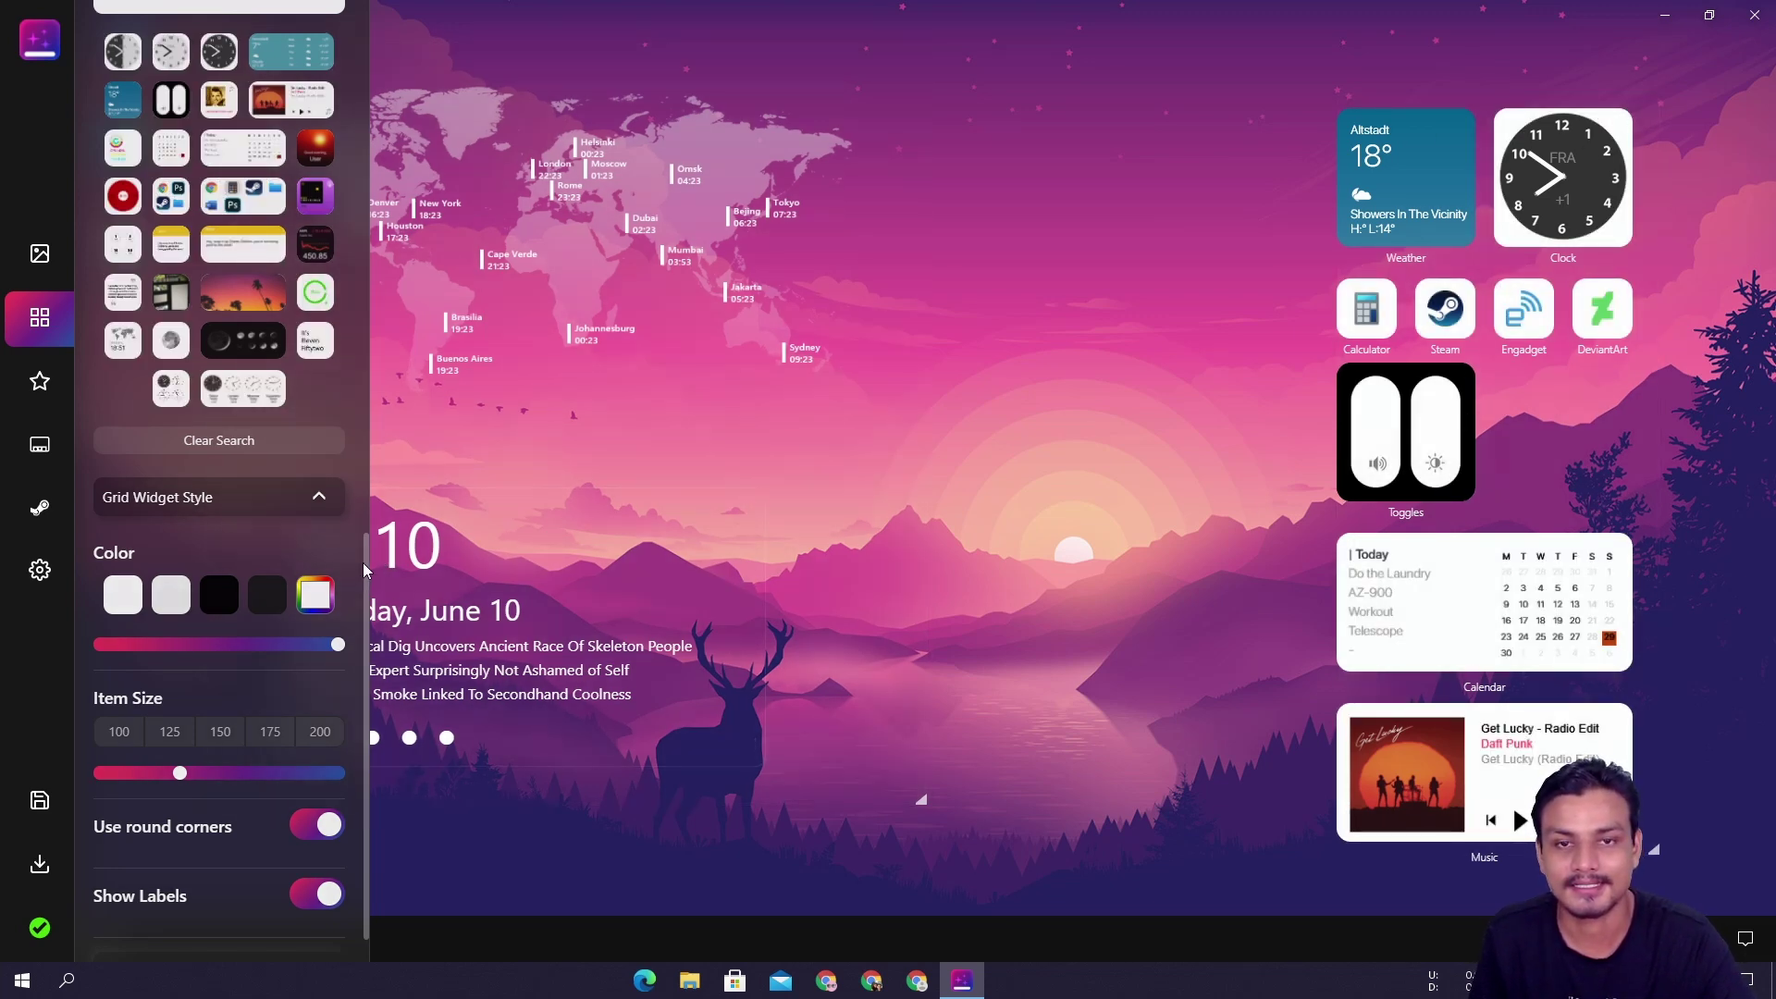
# - Add Chrome to the widget grid and place a large free-floating Chrome icon near the top centre
pyautogui.click(41, 388)
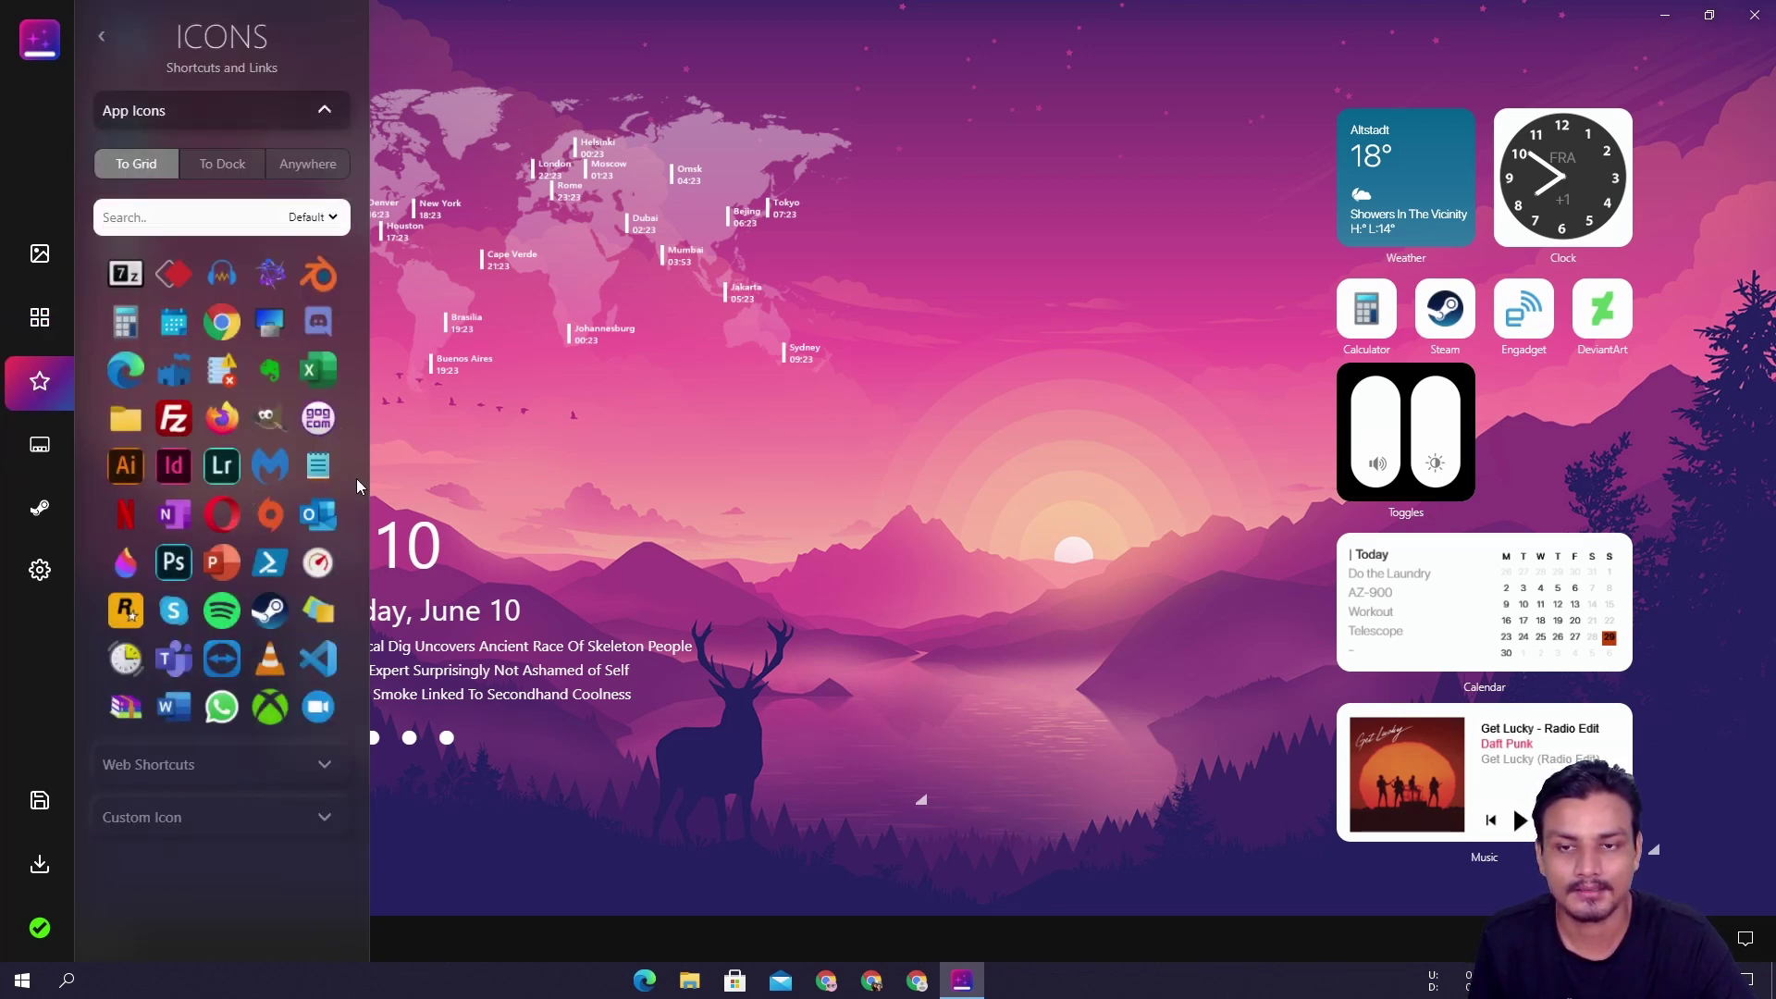
pyautogui.click(221, 326)
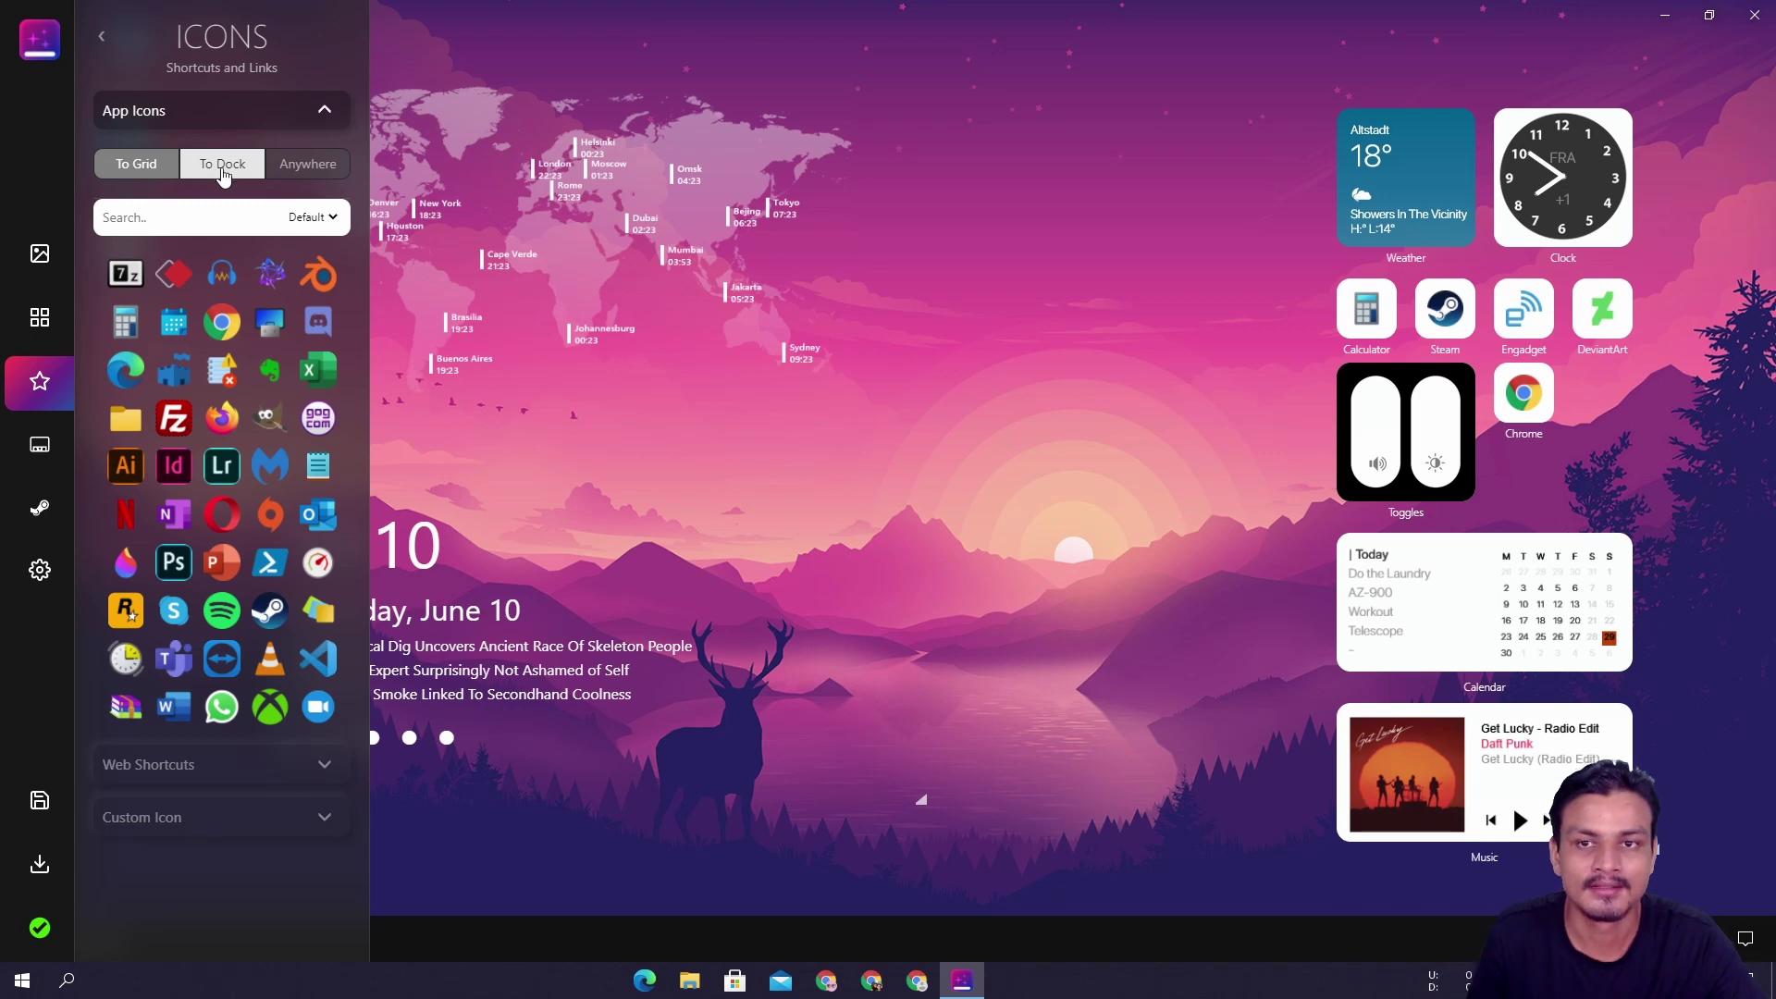
pyautogui.click(307, 164)
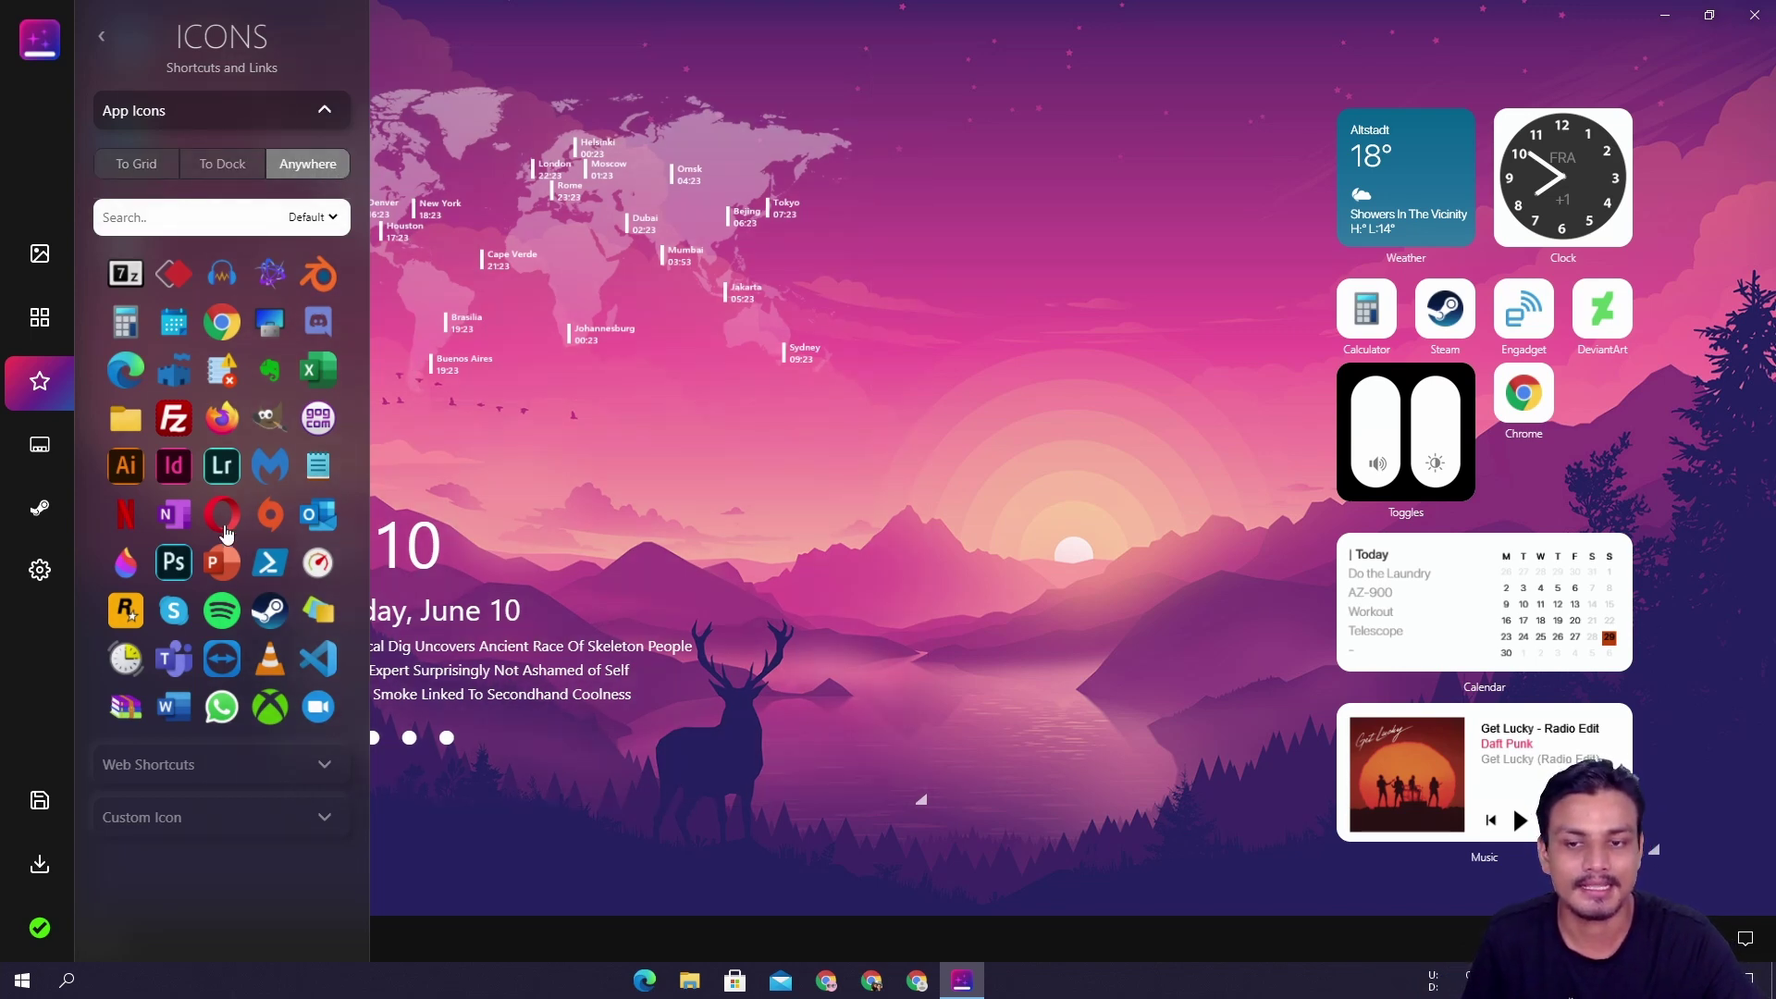
pyautogui.moveTo(1512, 414)
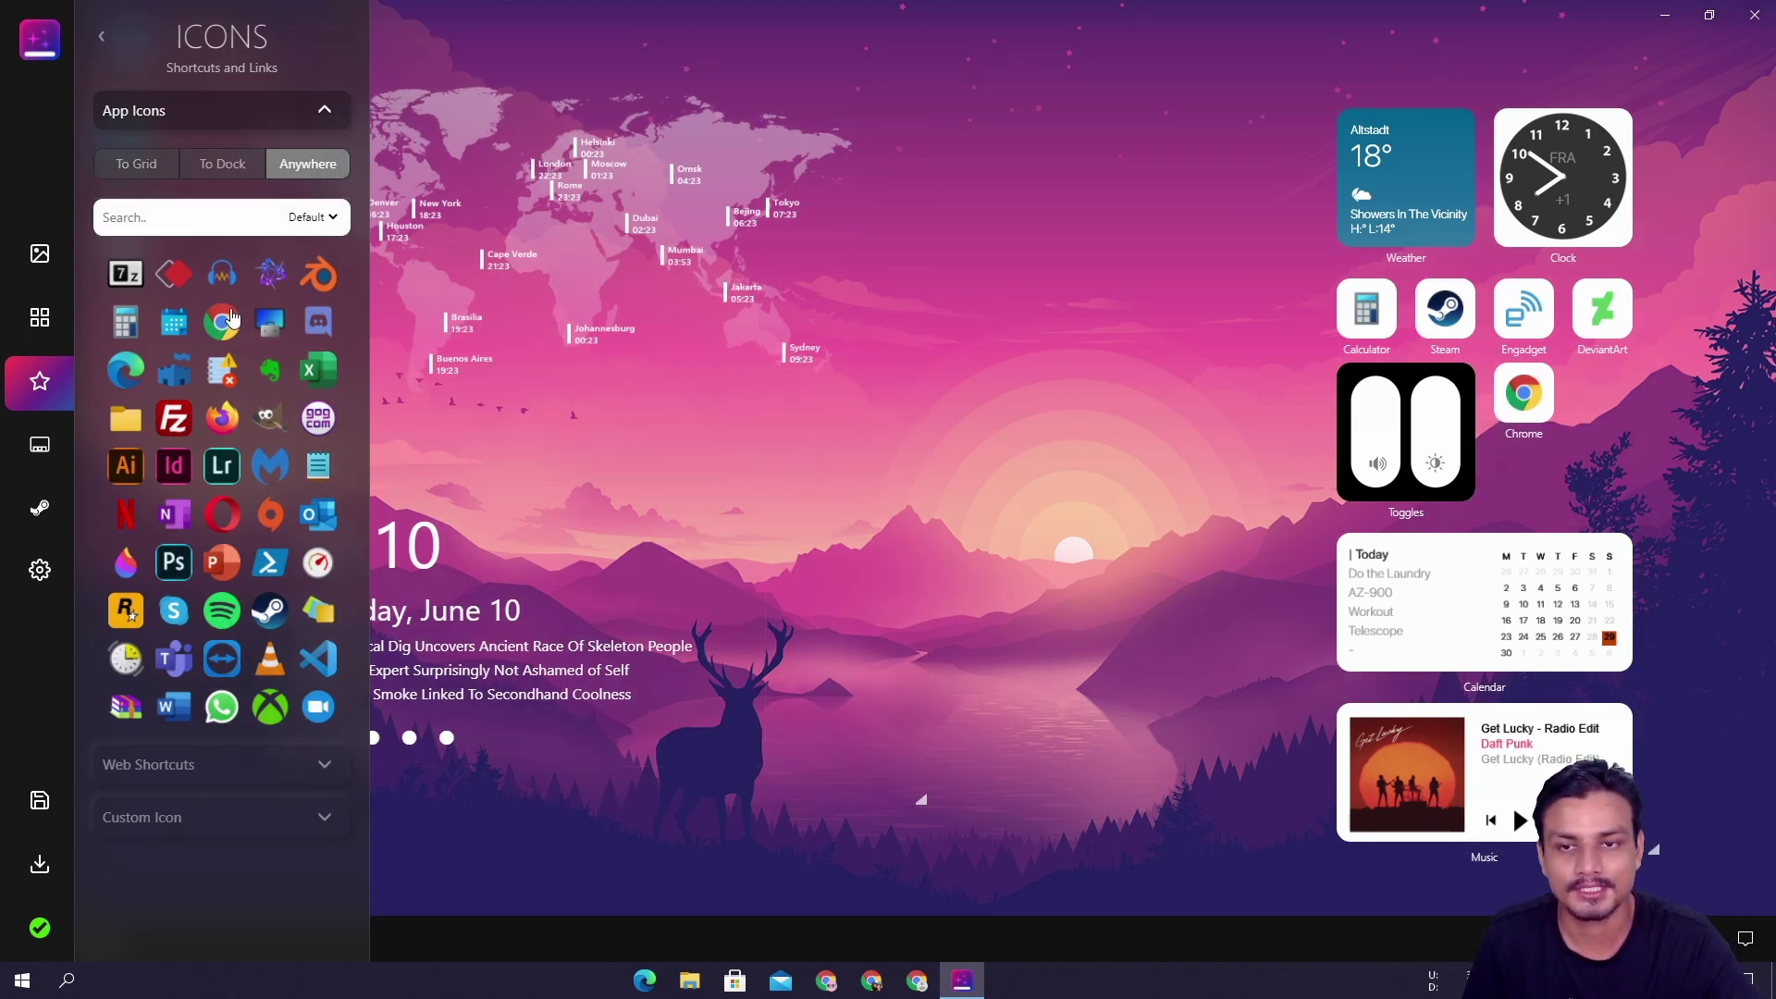
pyautogui.moveTo(222, 322); pyautogui.dragTo(1137, 150)
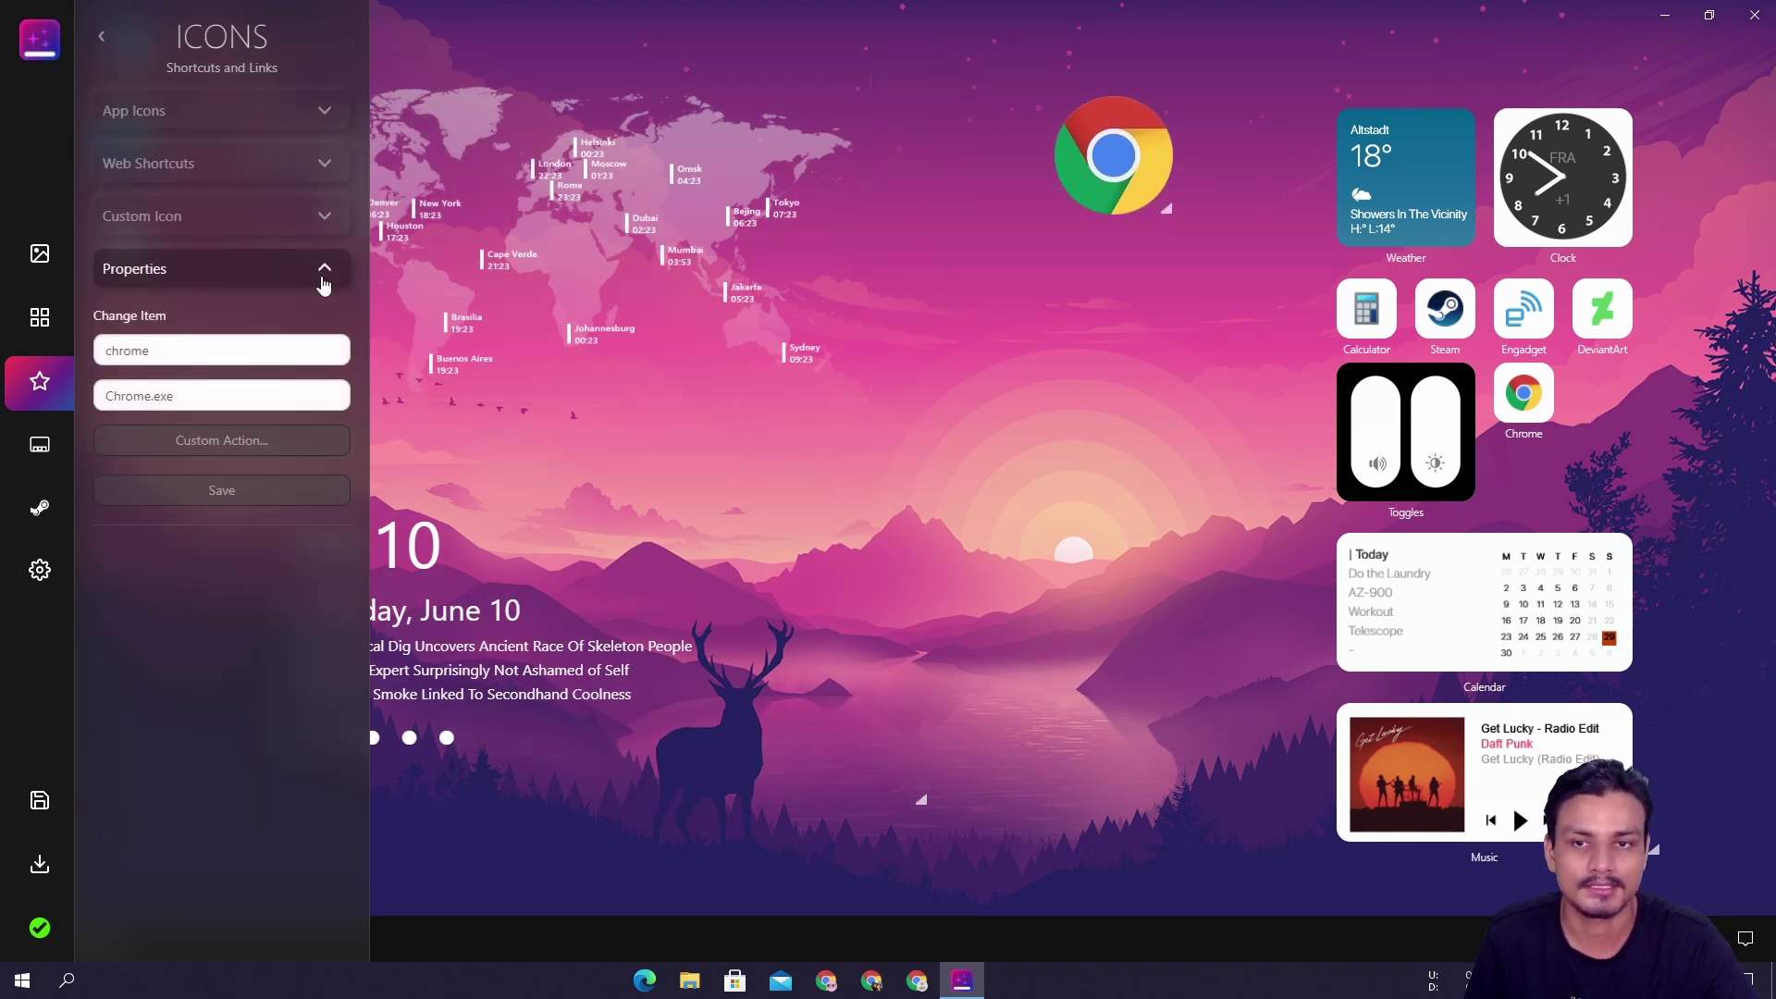
# - Collapse Properties, expand Custom Icon, Web Shortcuts and App Icons, then go to Dock settings
pyautogui.click(323, 274)
pyautogui.click(324, 218)
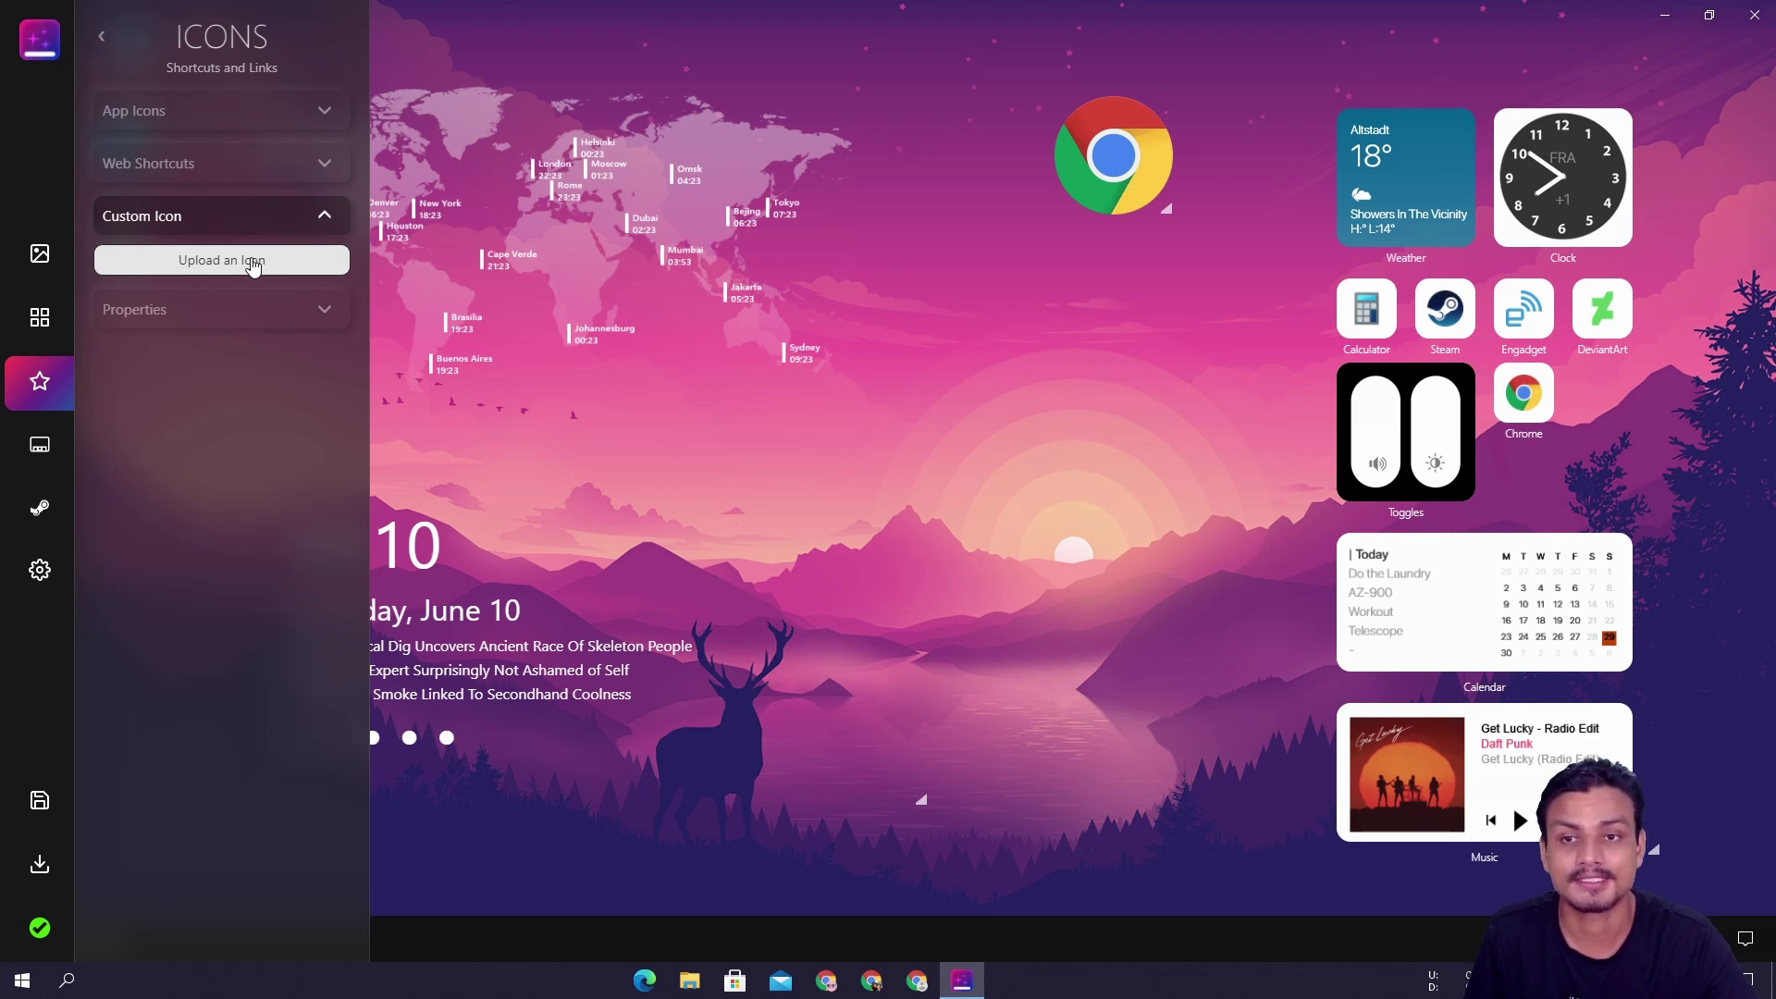
pyautogui.click(319, 164)
pyautogui.click(317, 112)
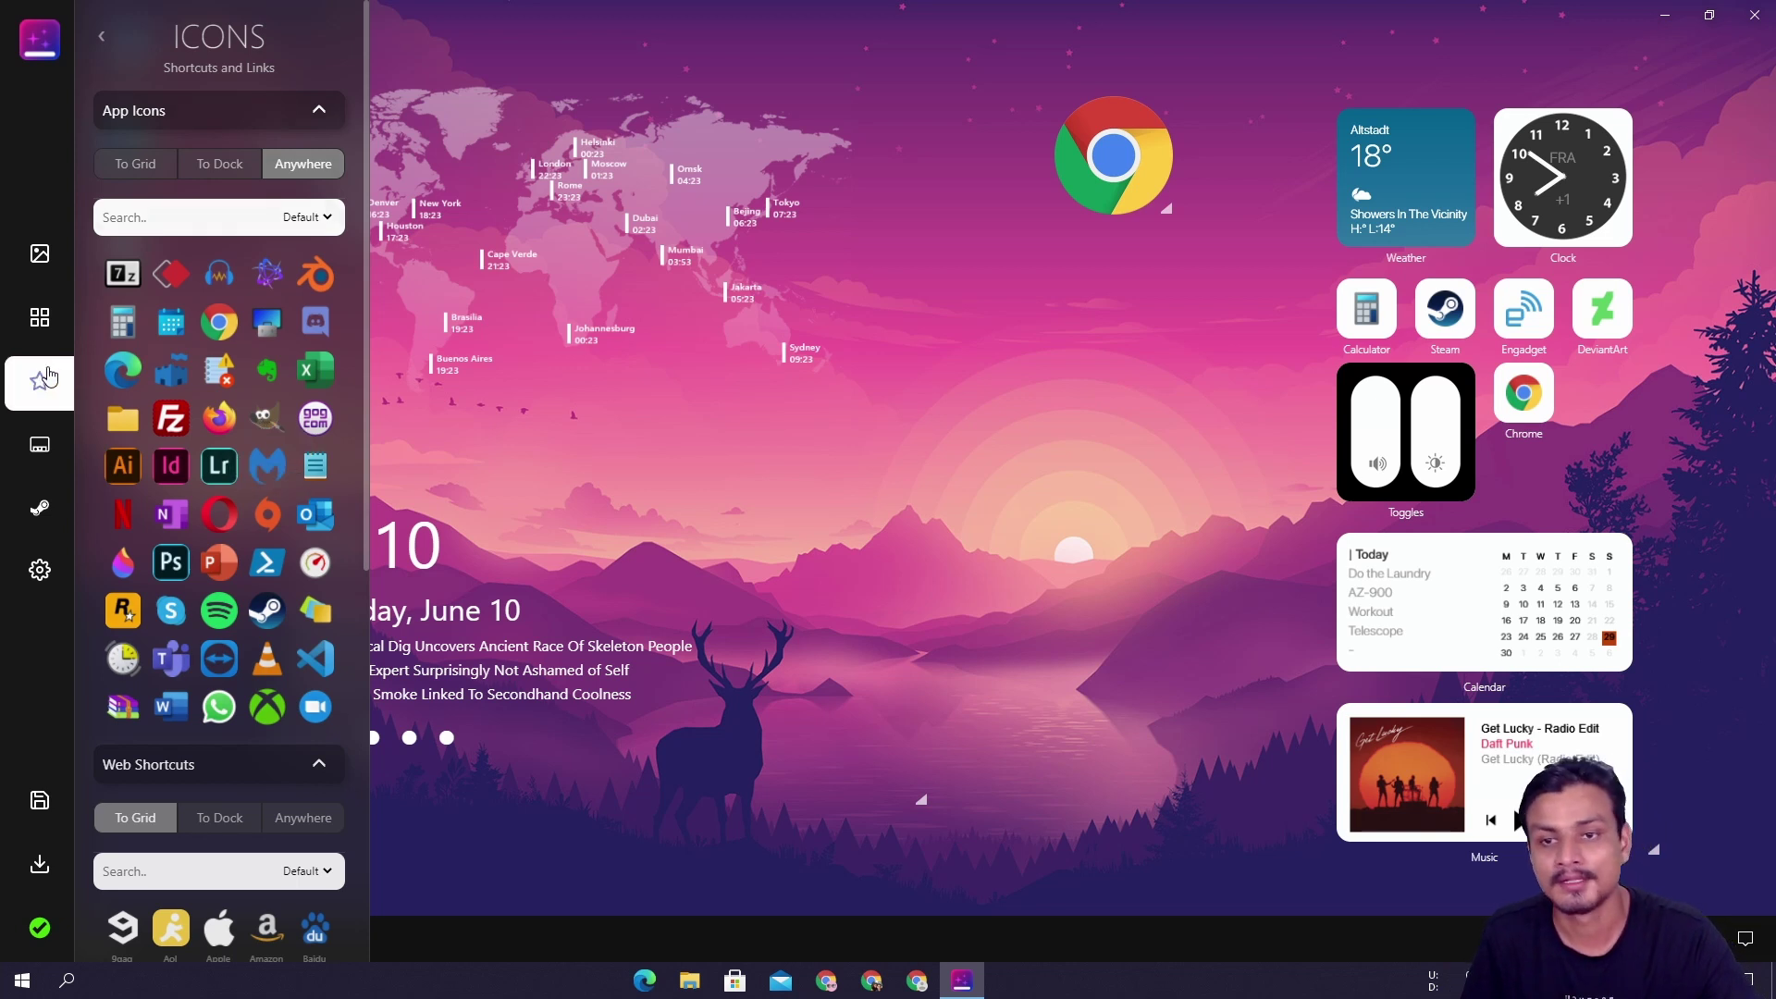
pyautogui.click(42, 458)
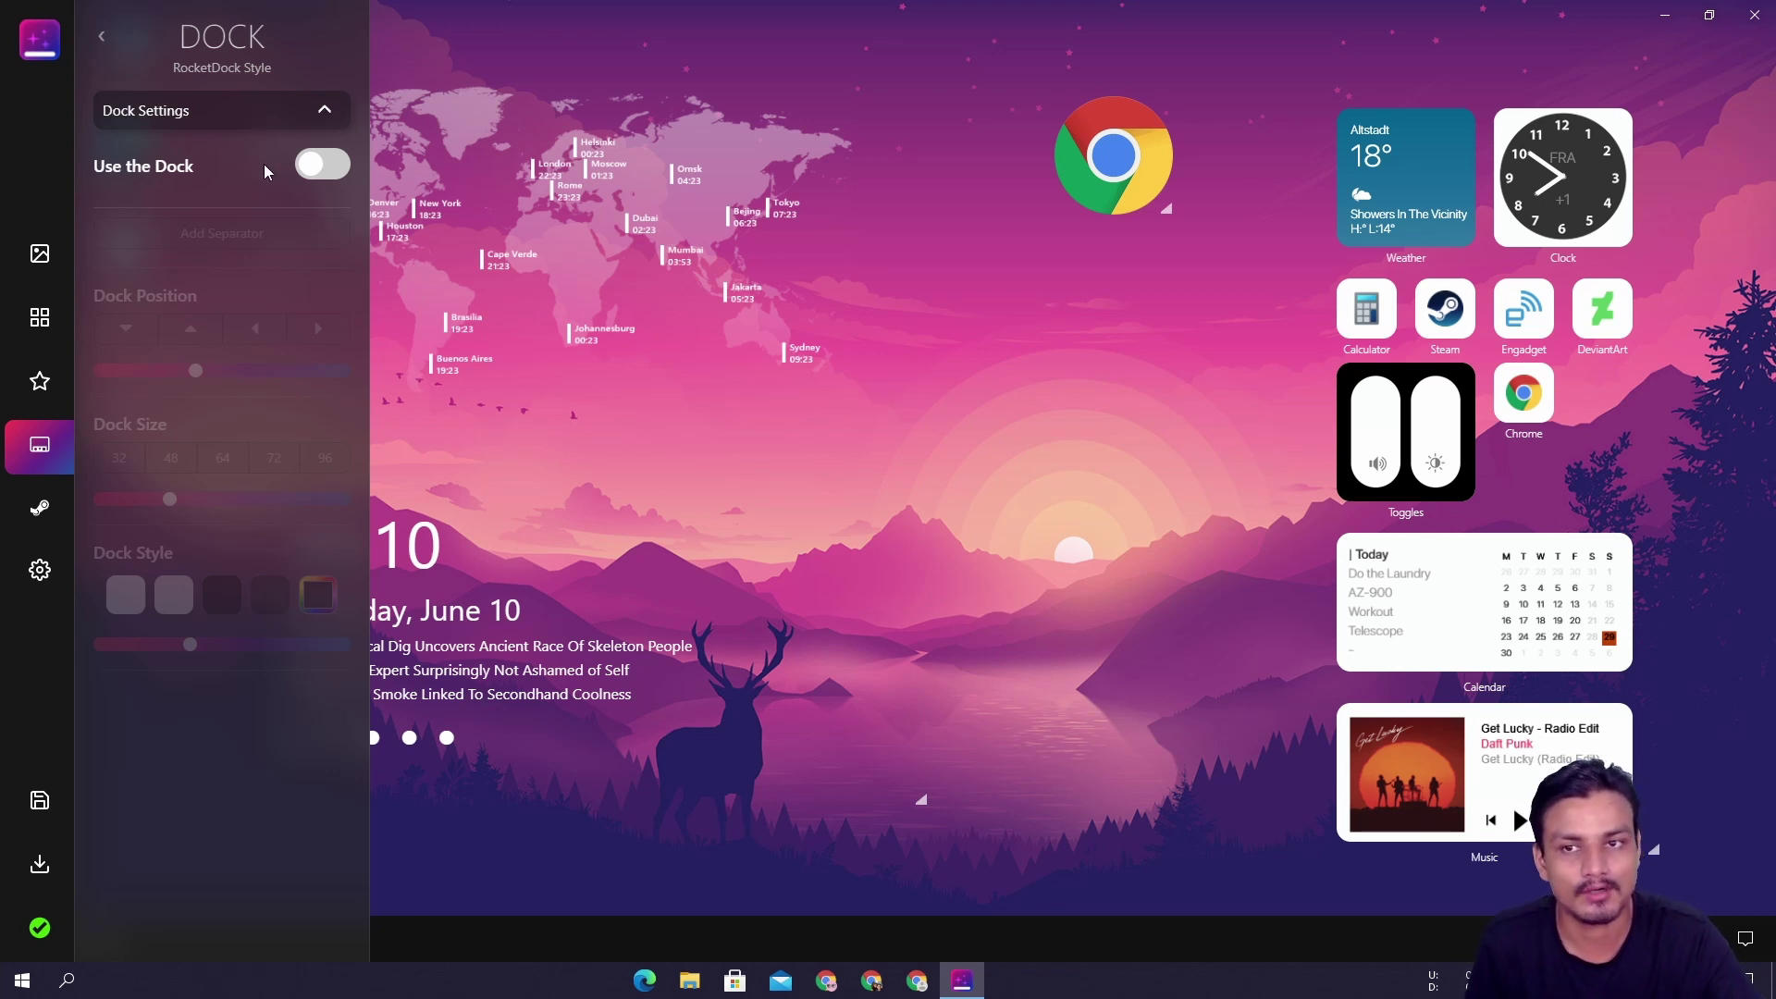
# - Enable the dock, try a white fully transparent background, then switch to the dark colour
pyautogui.click(322, 172)
pyautogui.click(322, 172)
pyautogui.click(321, 170)
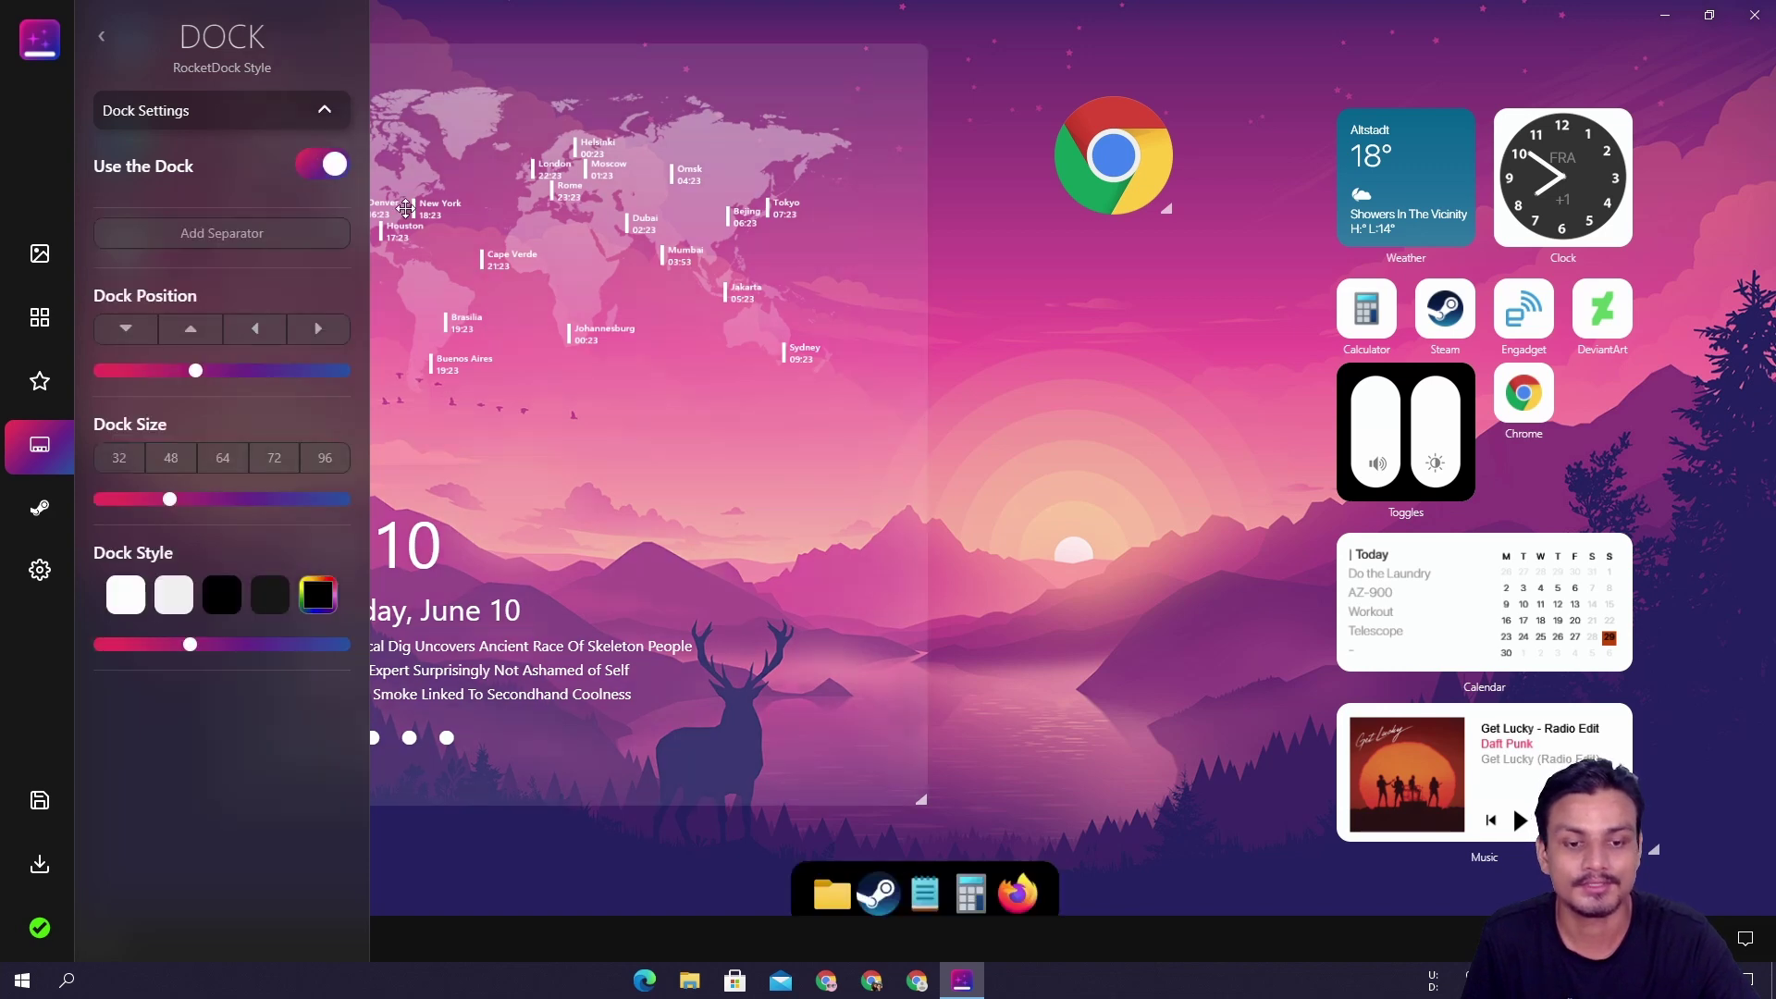
pyautogui.moveTo(966, 909)
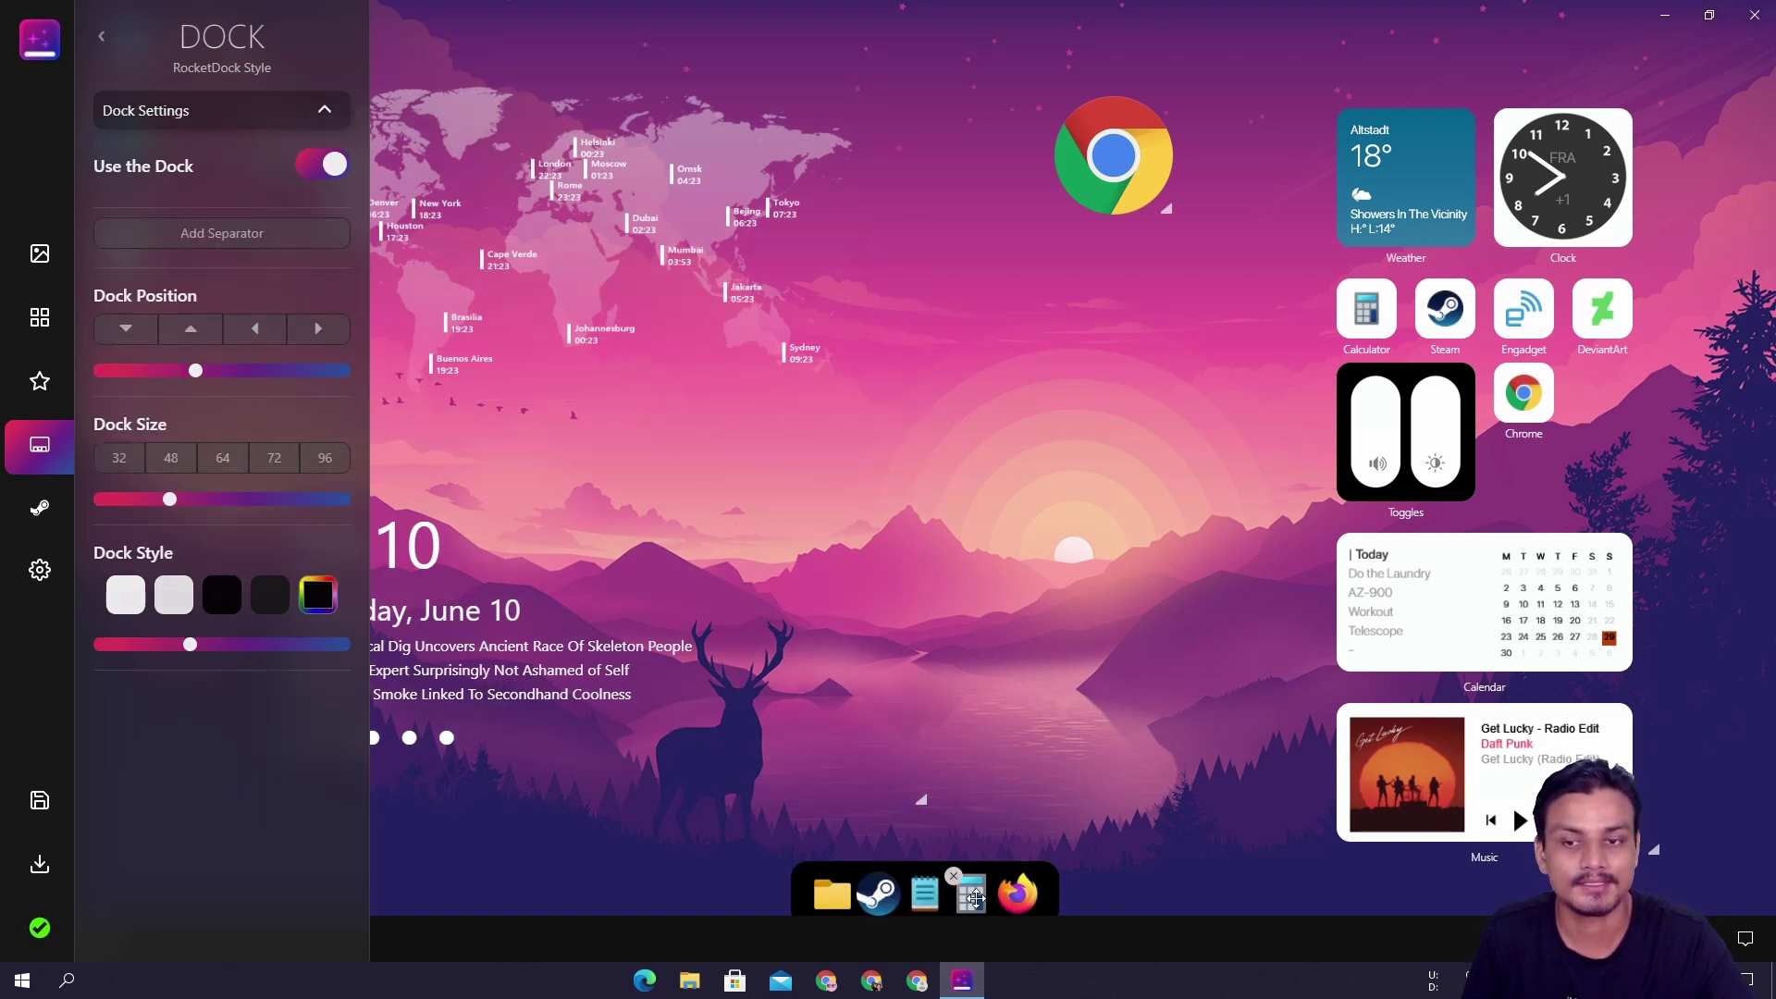
pyautogui.click(130, 597)
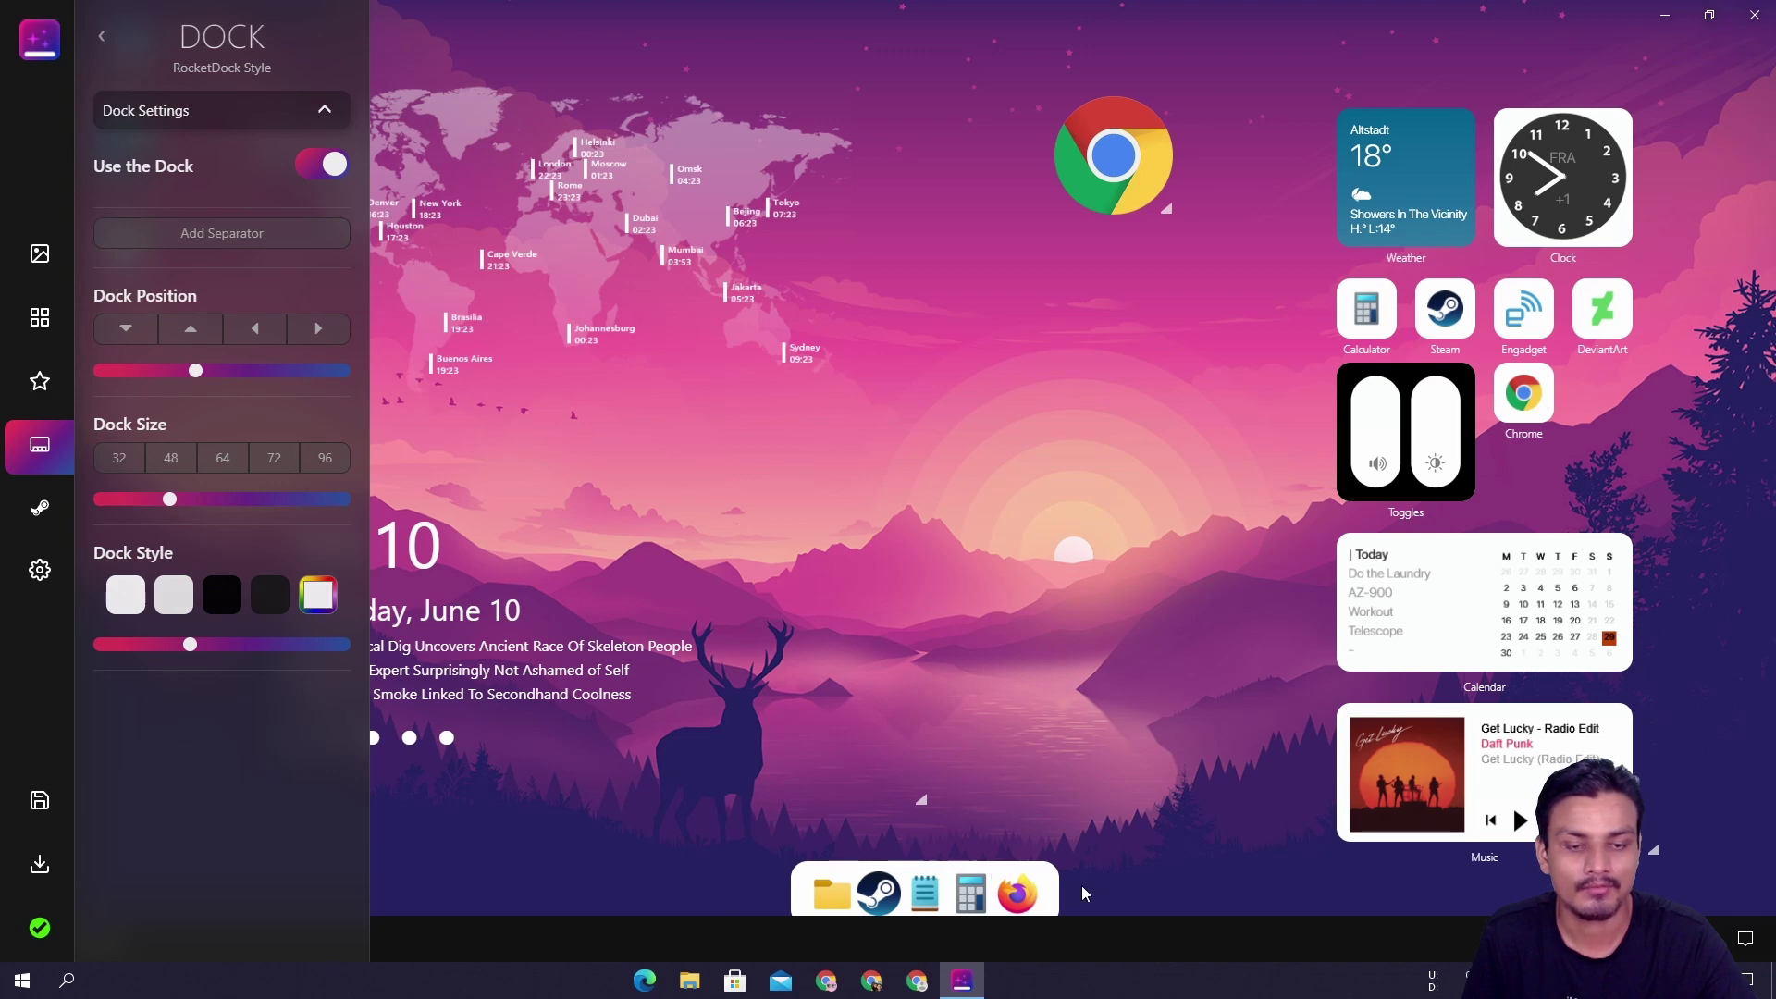
pyautogui.moveTo(190, 645); pyautogui.dragTo(101, 648)
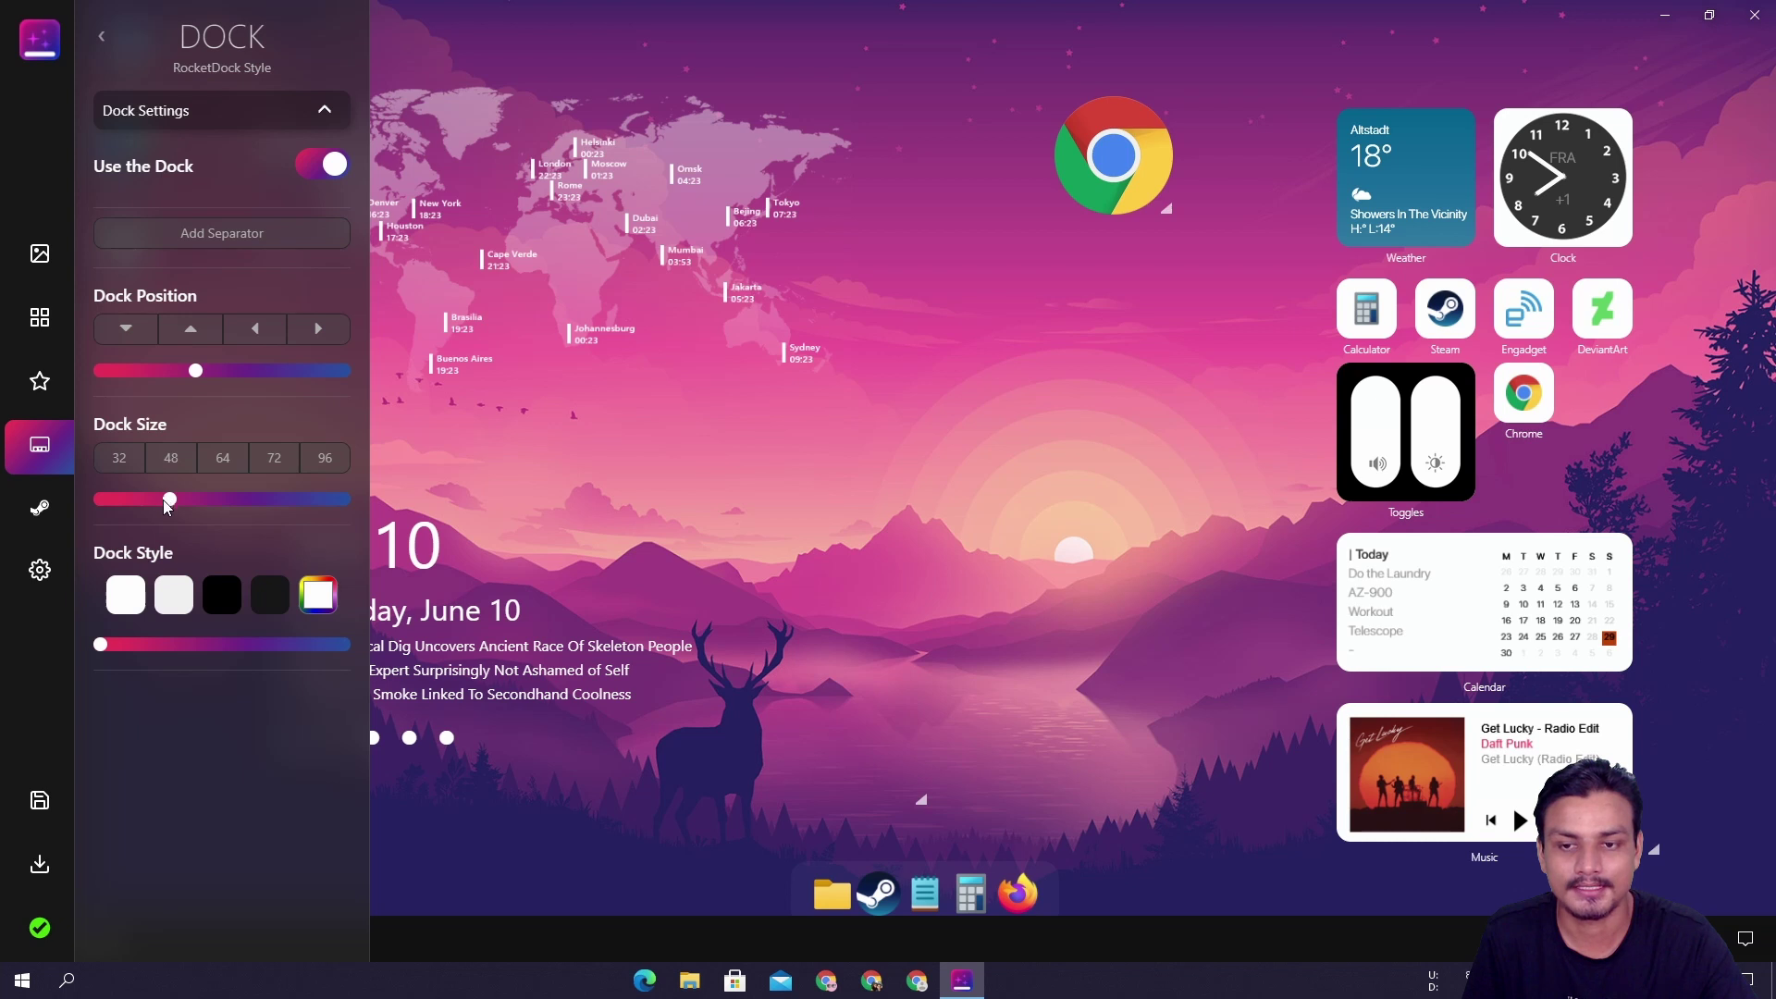
pyautogui.click(280, 605)
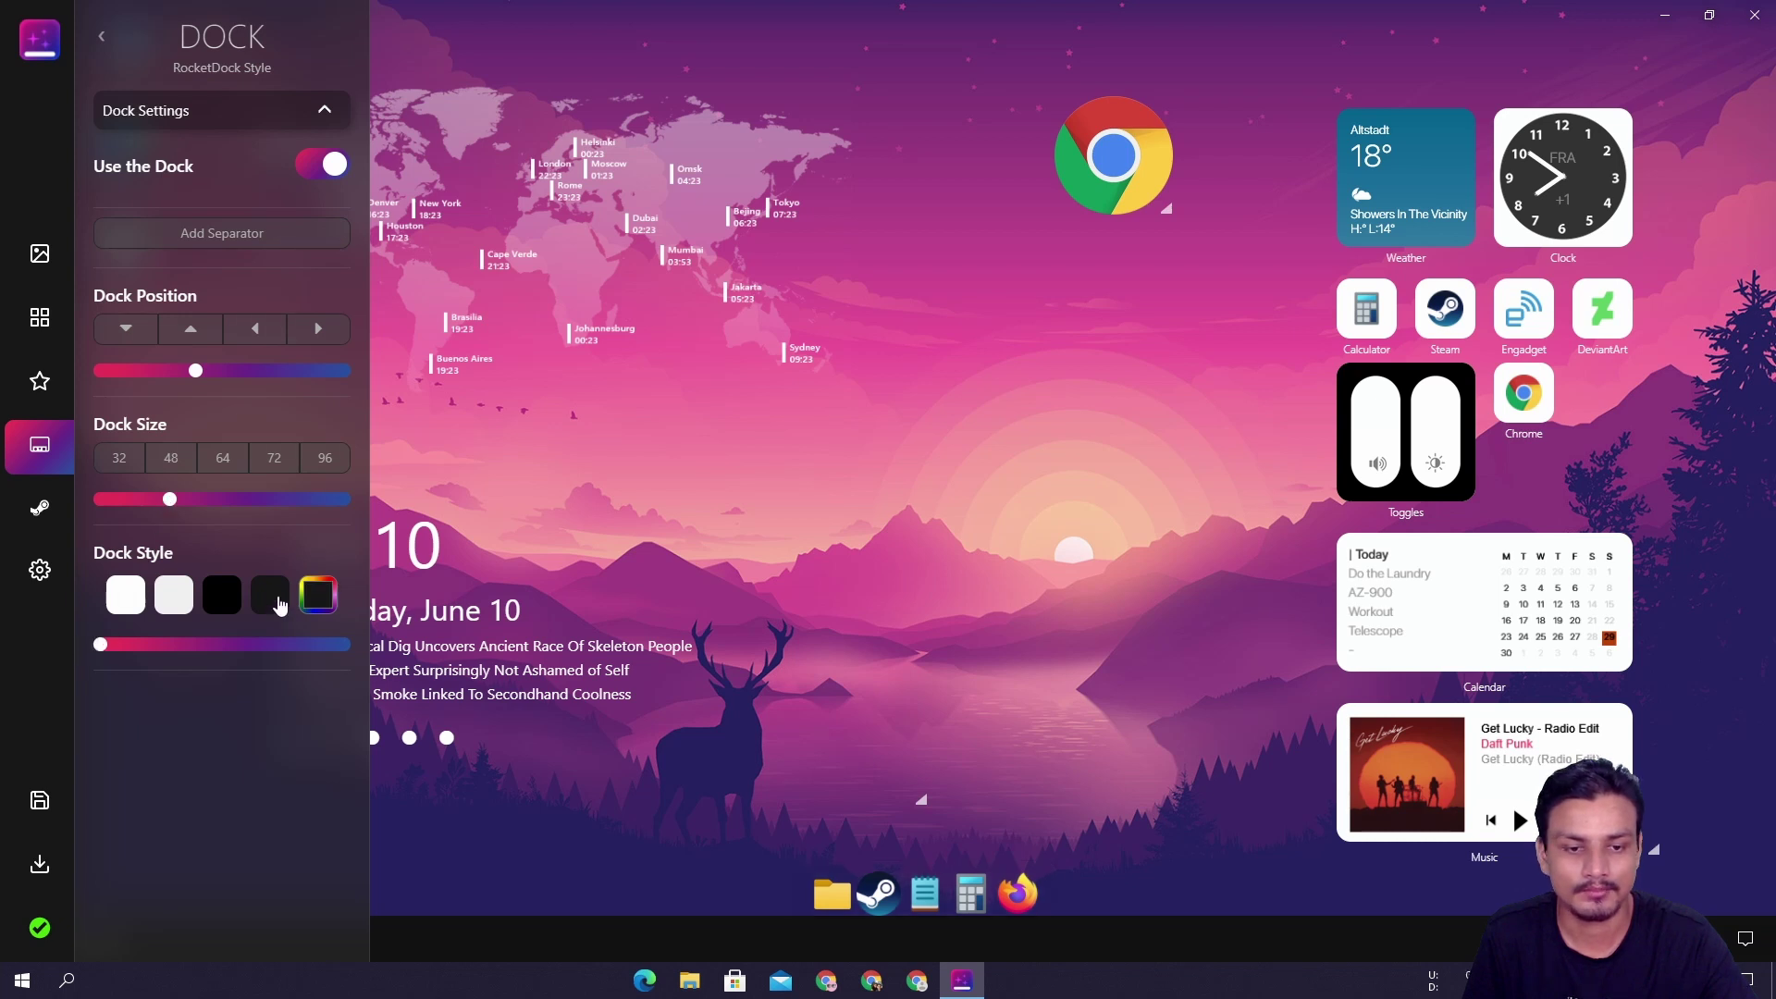
pyautogui.moveTo(1029, 890)
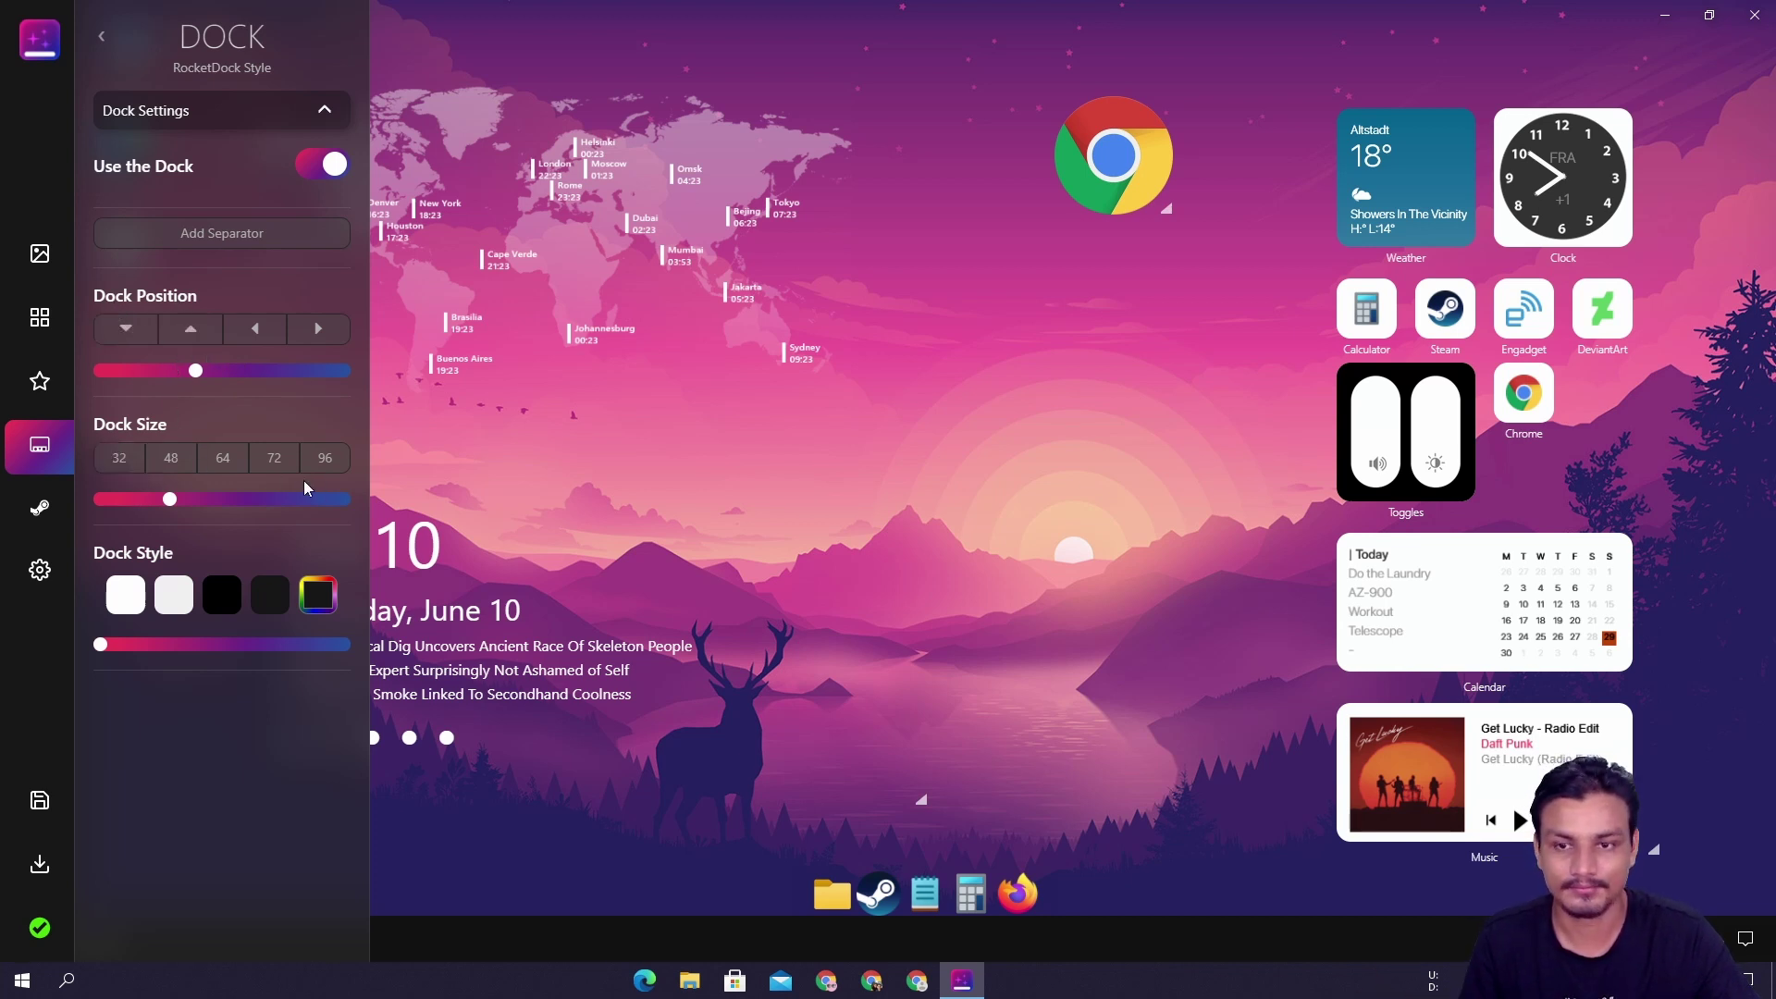
# - Try dock size 32, settle on 48, and return to the Icons shortcuts page
pyautogui.click(123, 469)
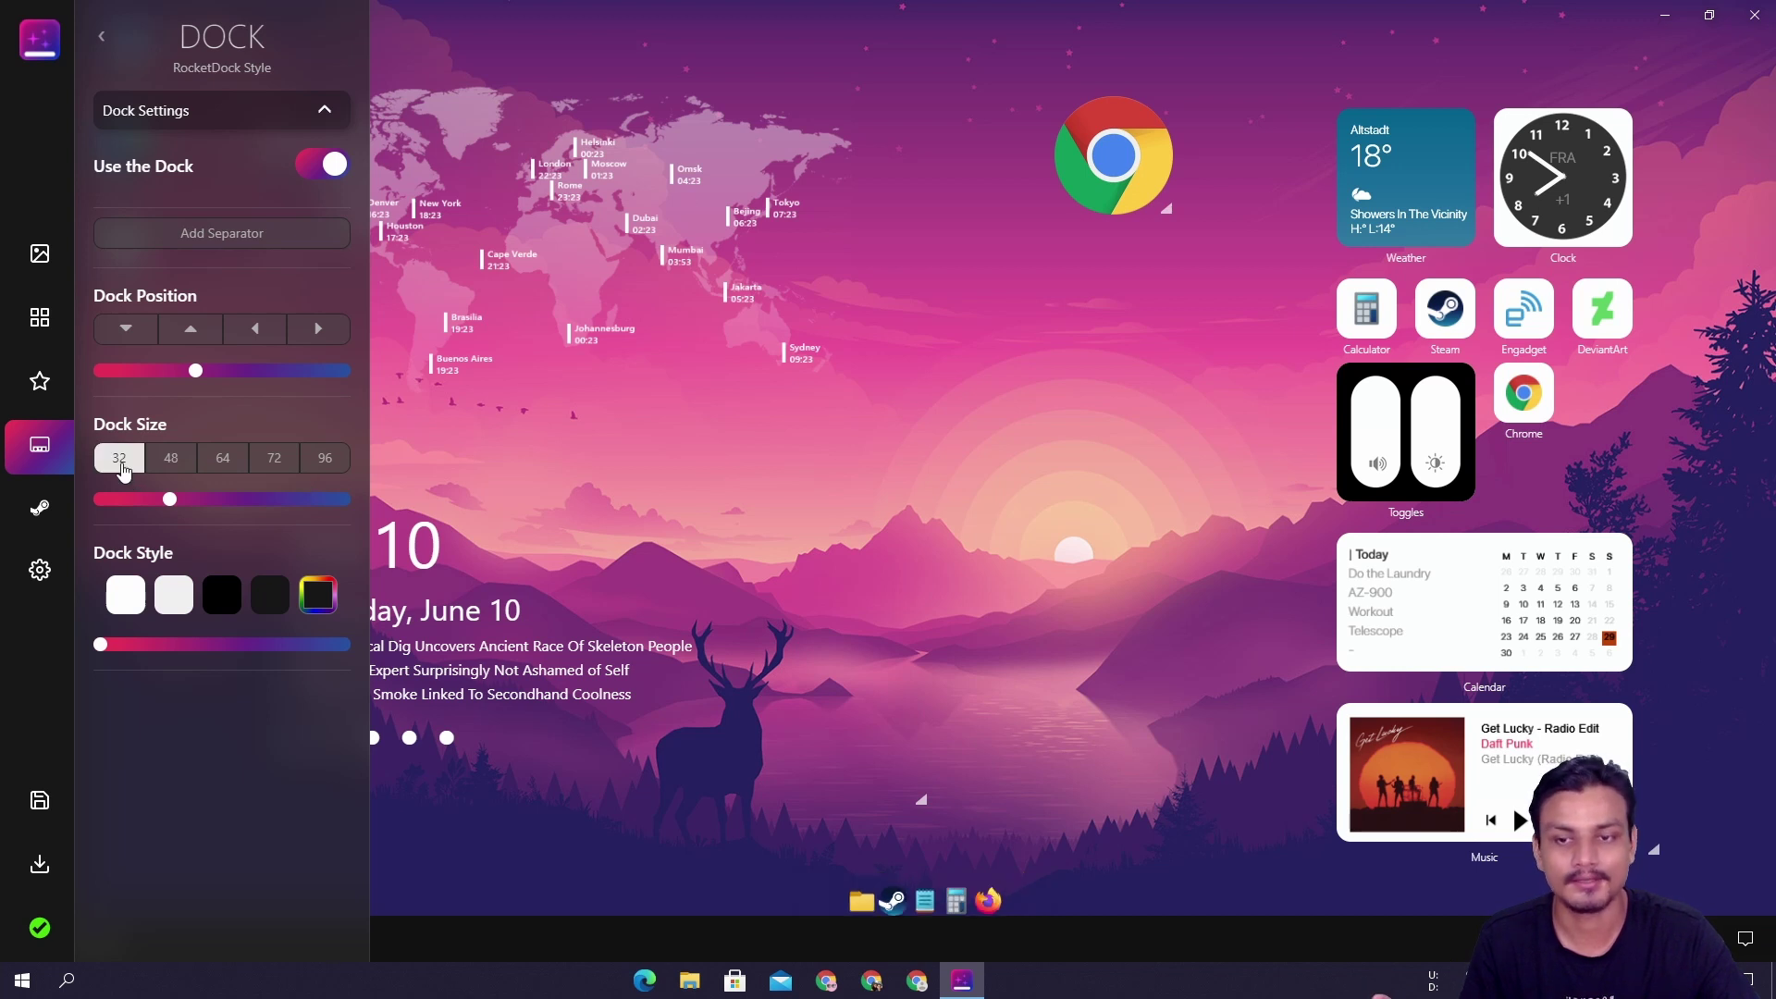
pyautogui.click(171, 467)
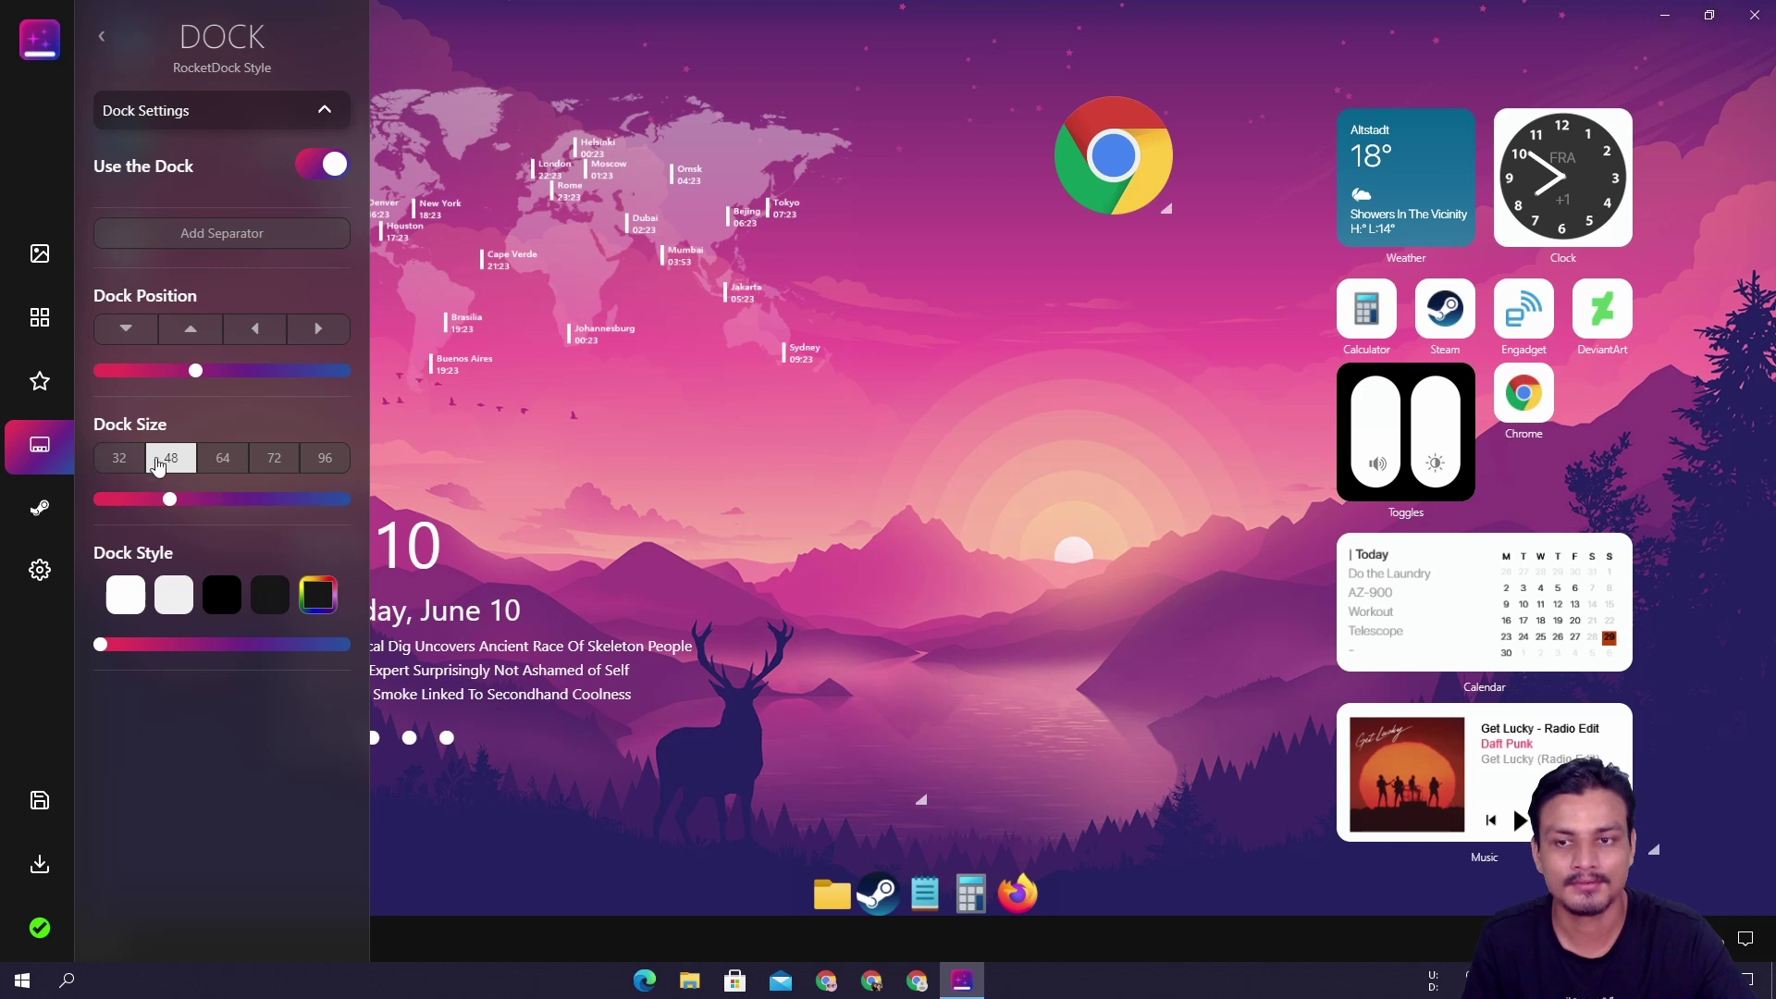
pyautogui.click(116, 464)
pyautogui.click(170, 459)
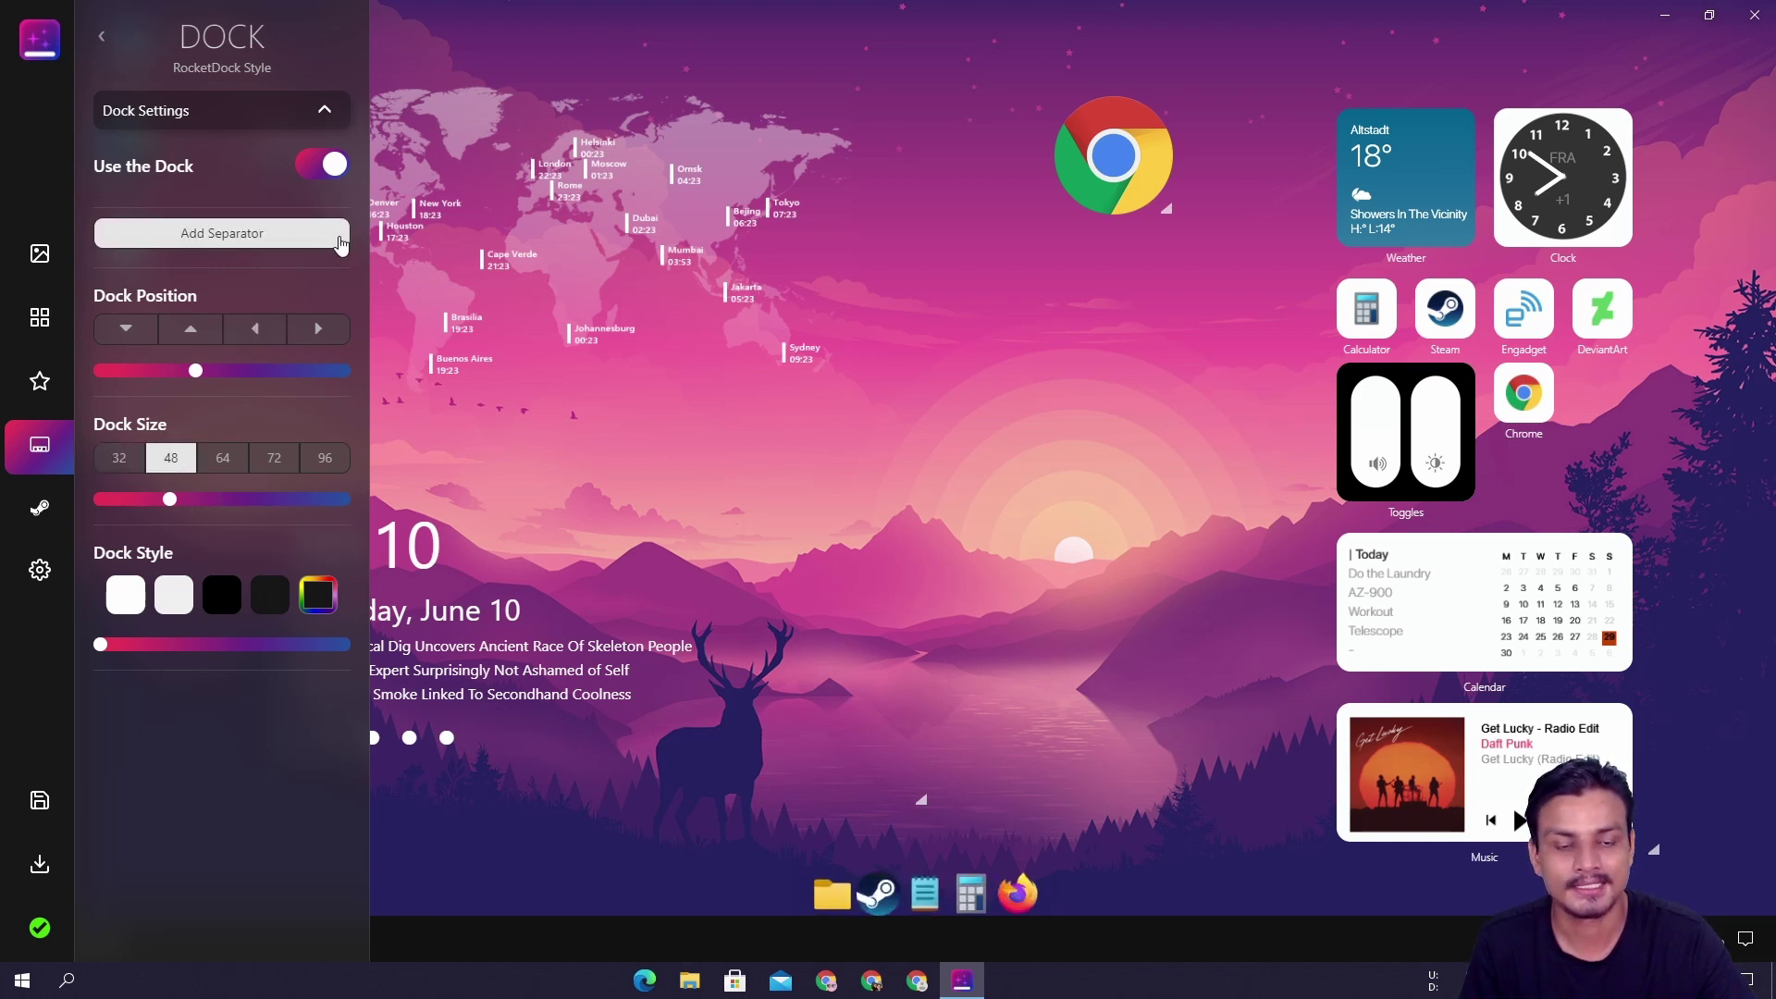
pyautogui.click(35, 388)
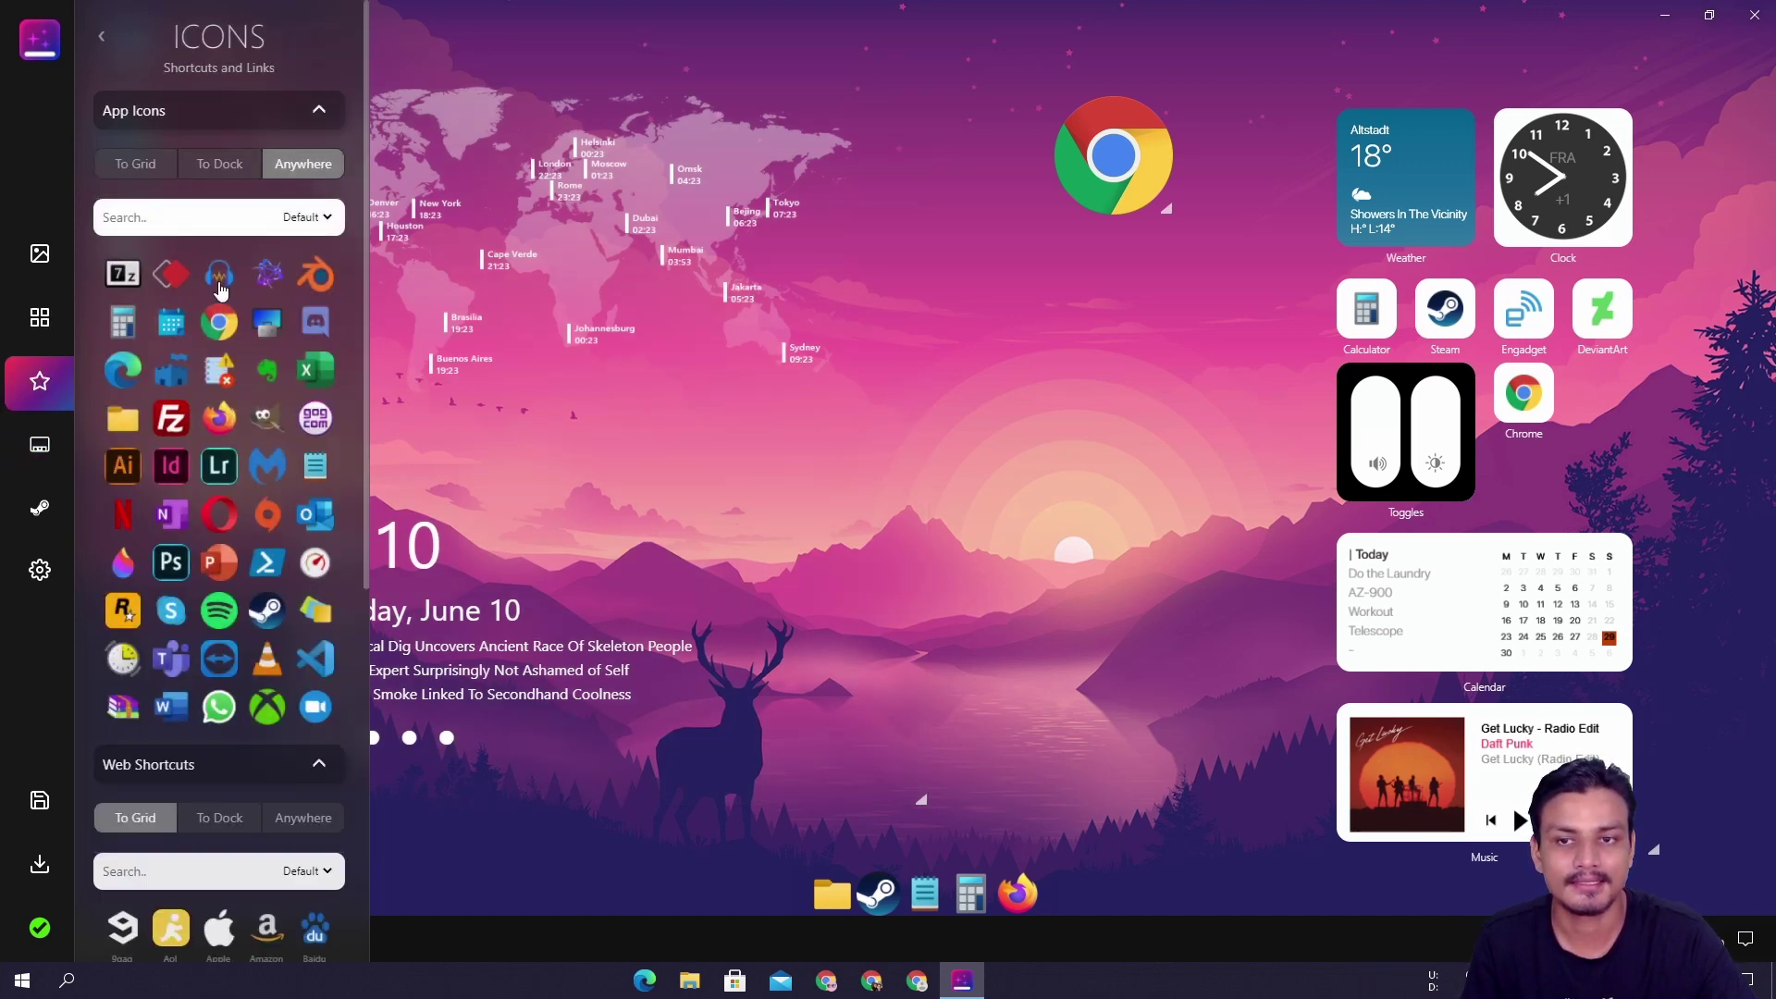
# - Add Chrome as the sixth dock icon and return to the Dock settings page
pyautogui.click(205, 173)
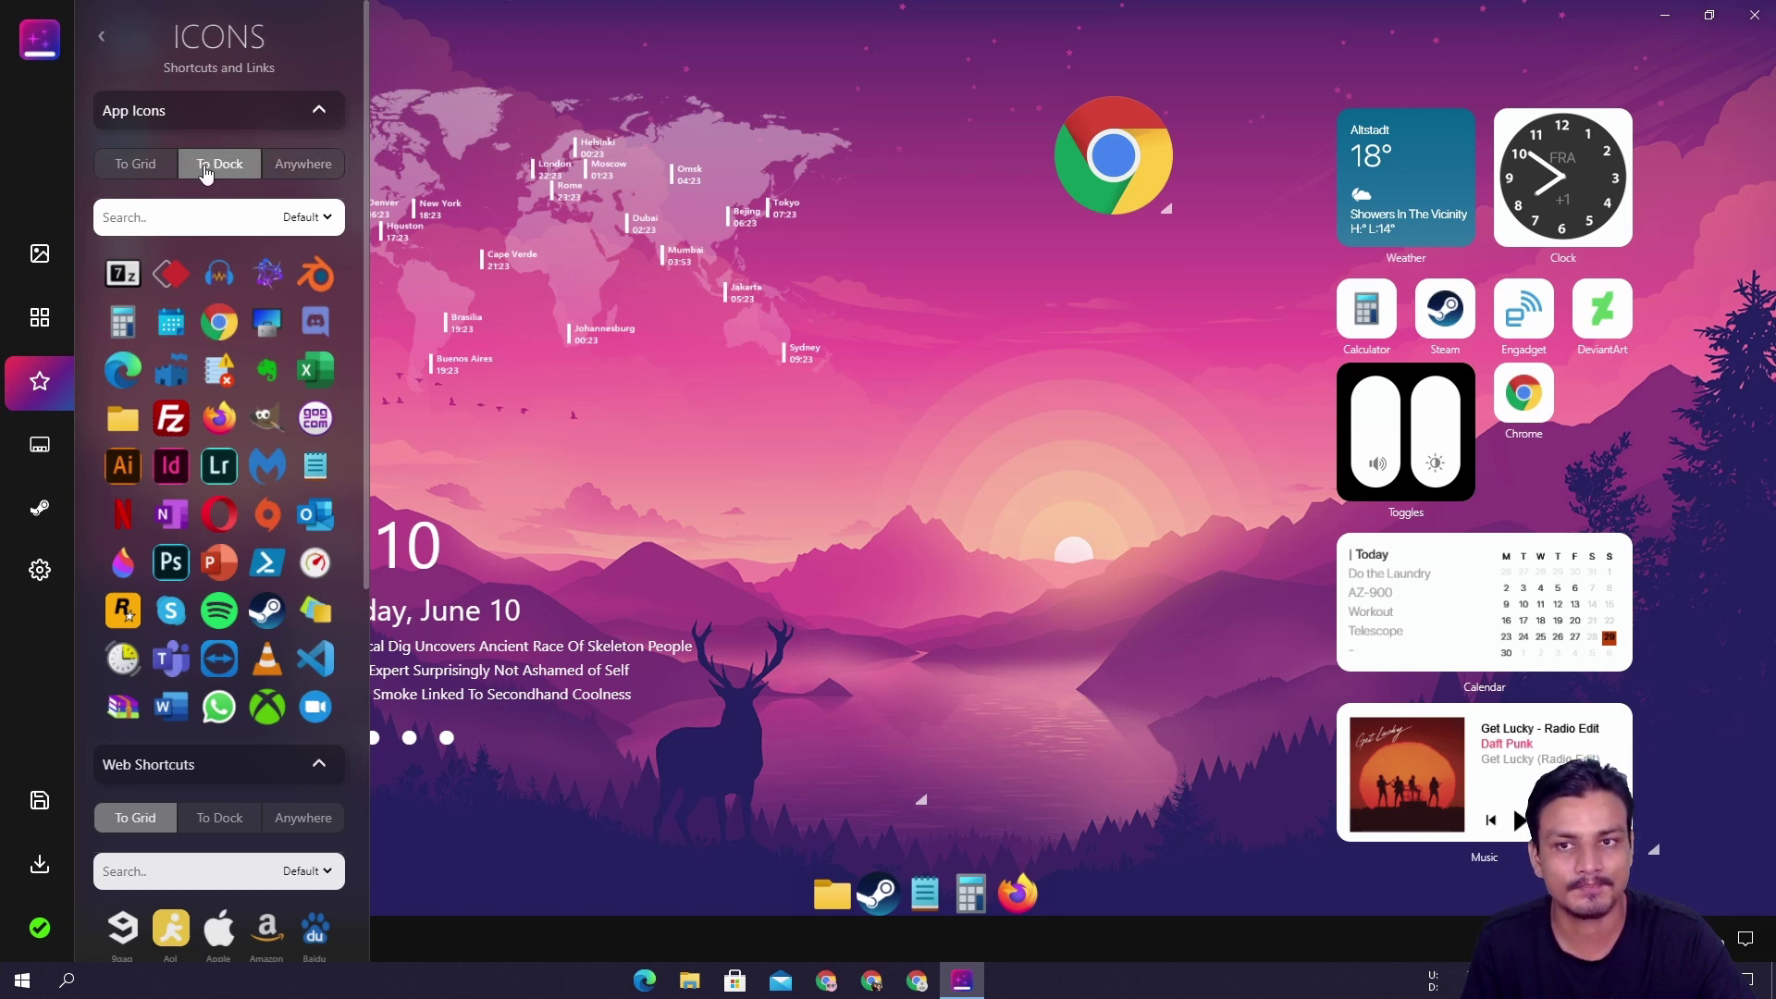
pyautogui.click(221, 324)
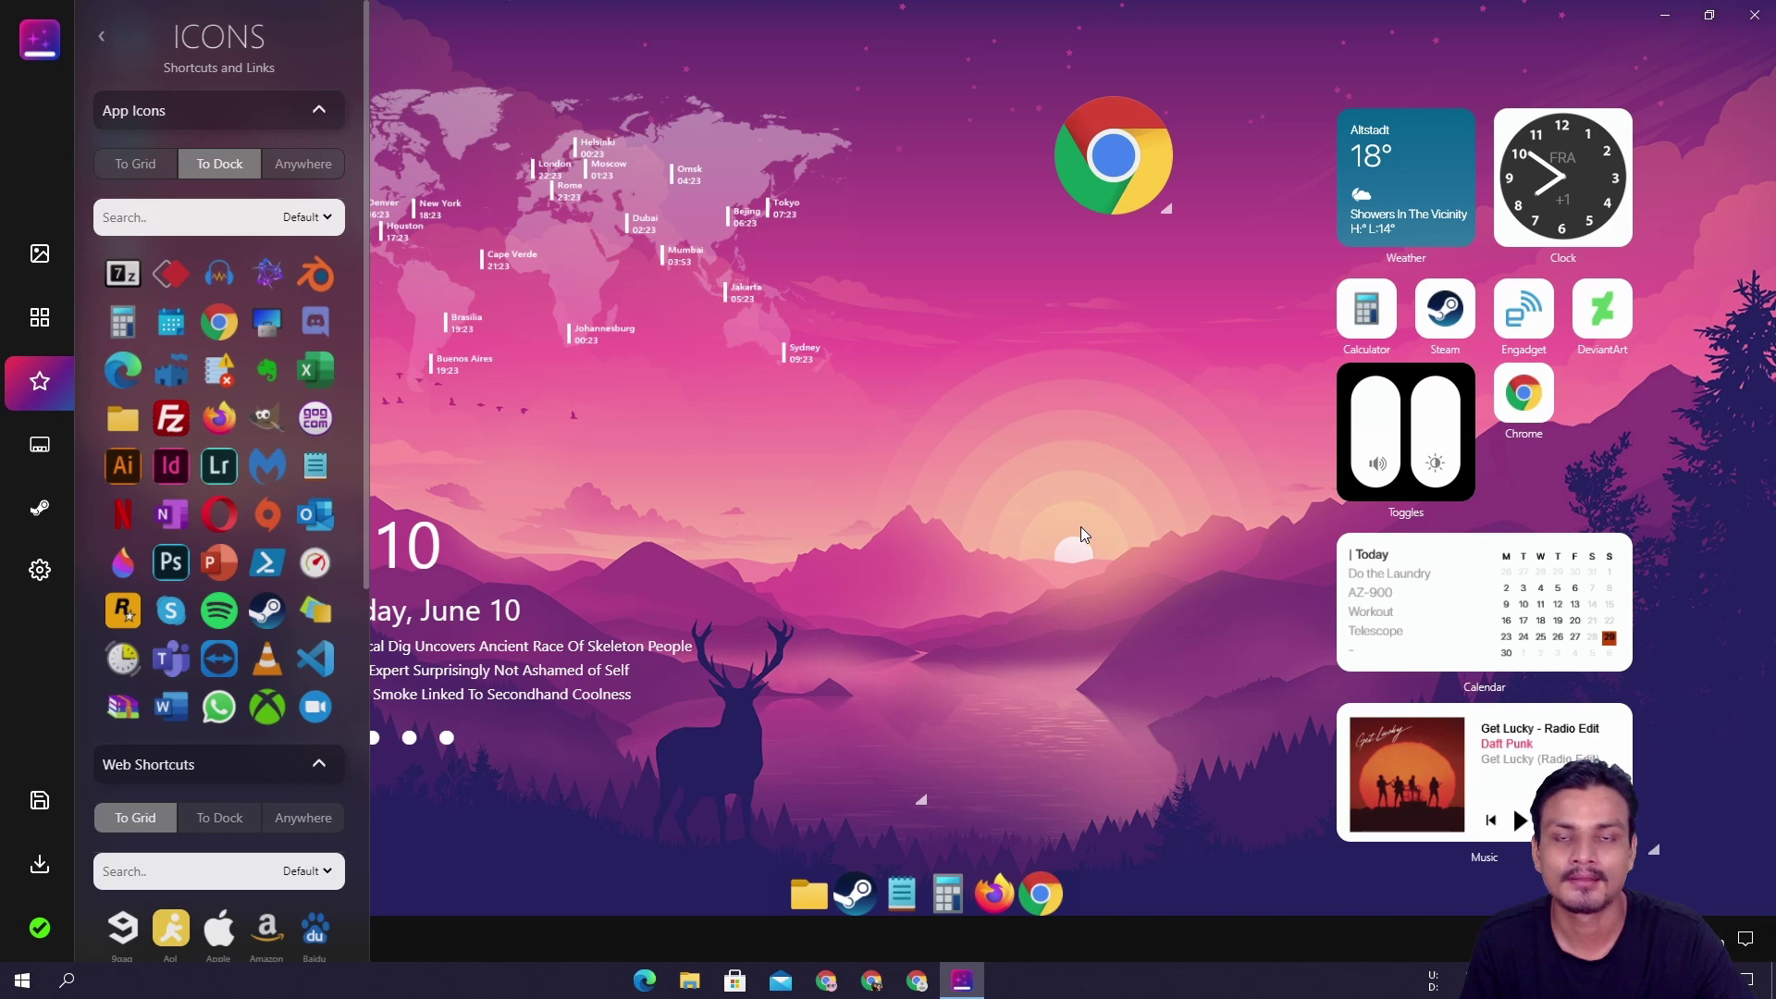
pyautogui.moveTo(1046, 896)
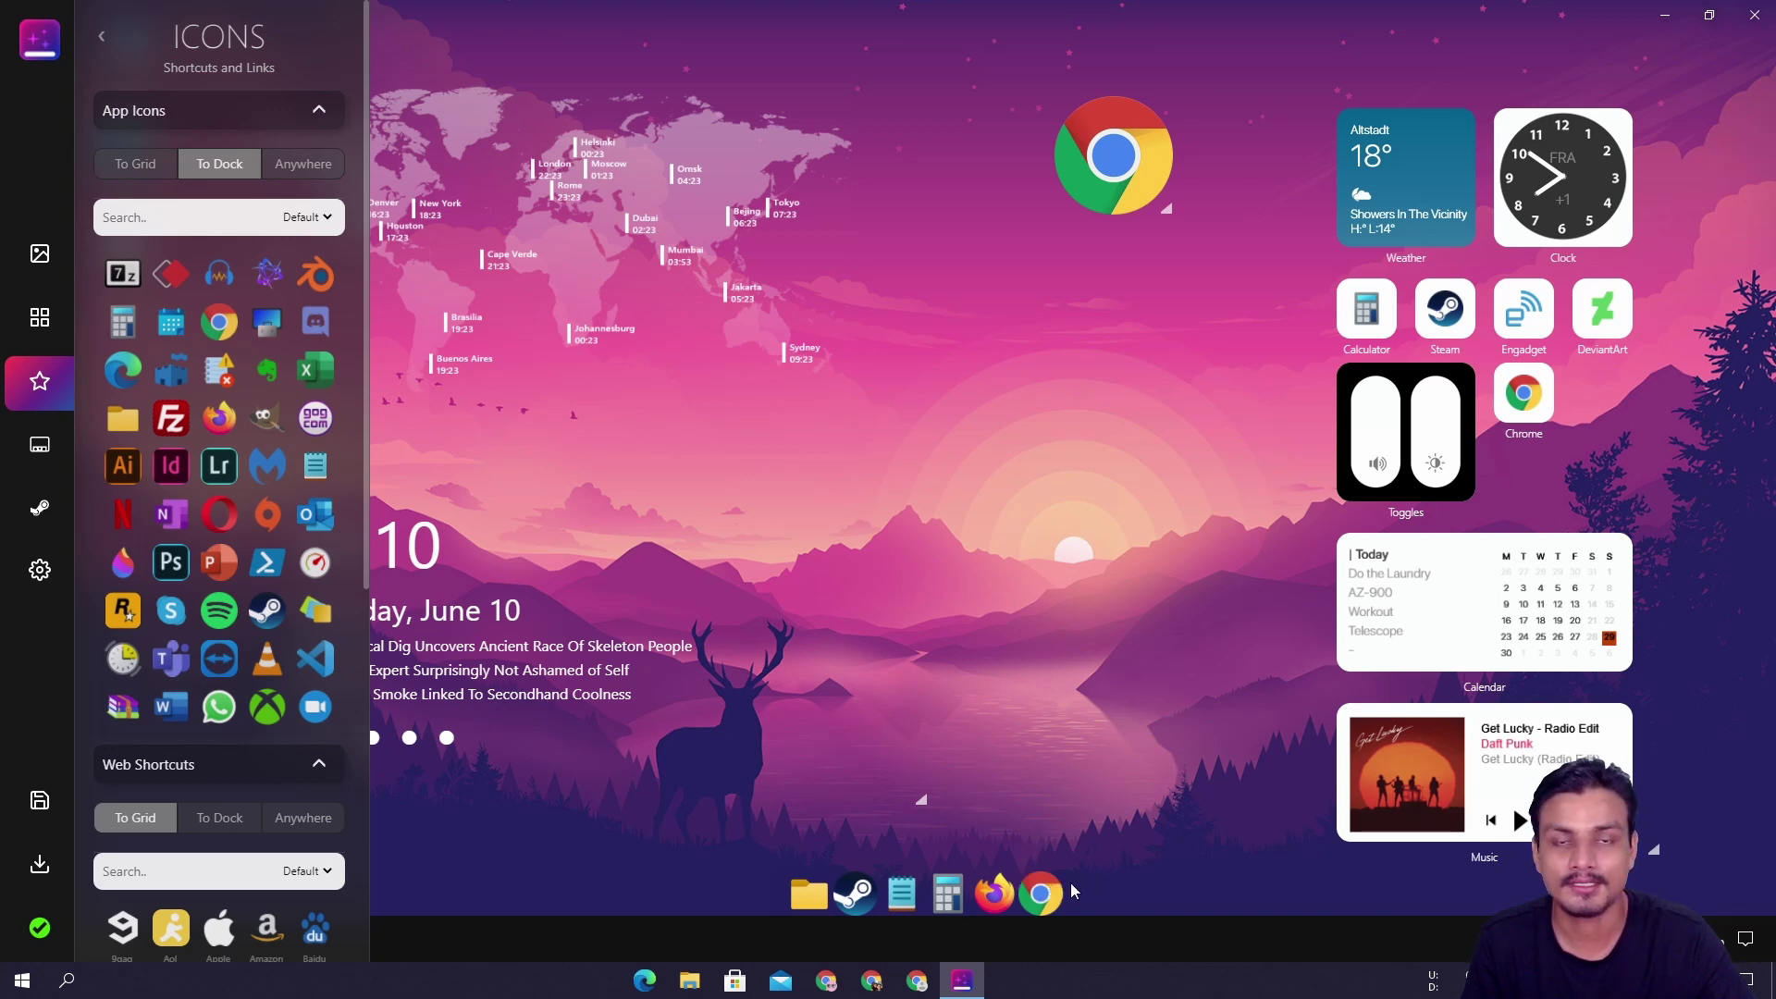
pyautogui.scroll(-3, 262, 305)
pyautogui.scroll(2, 261, 272)
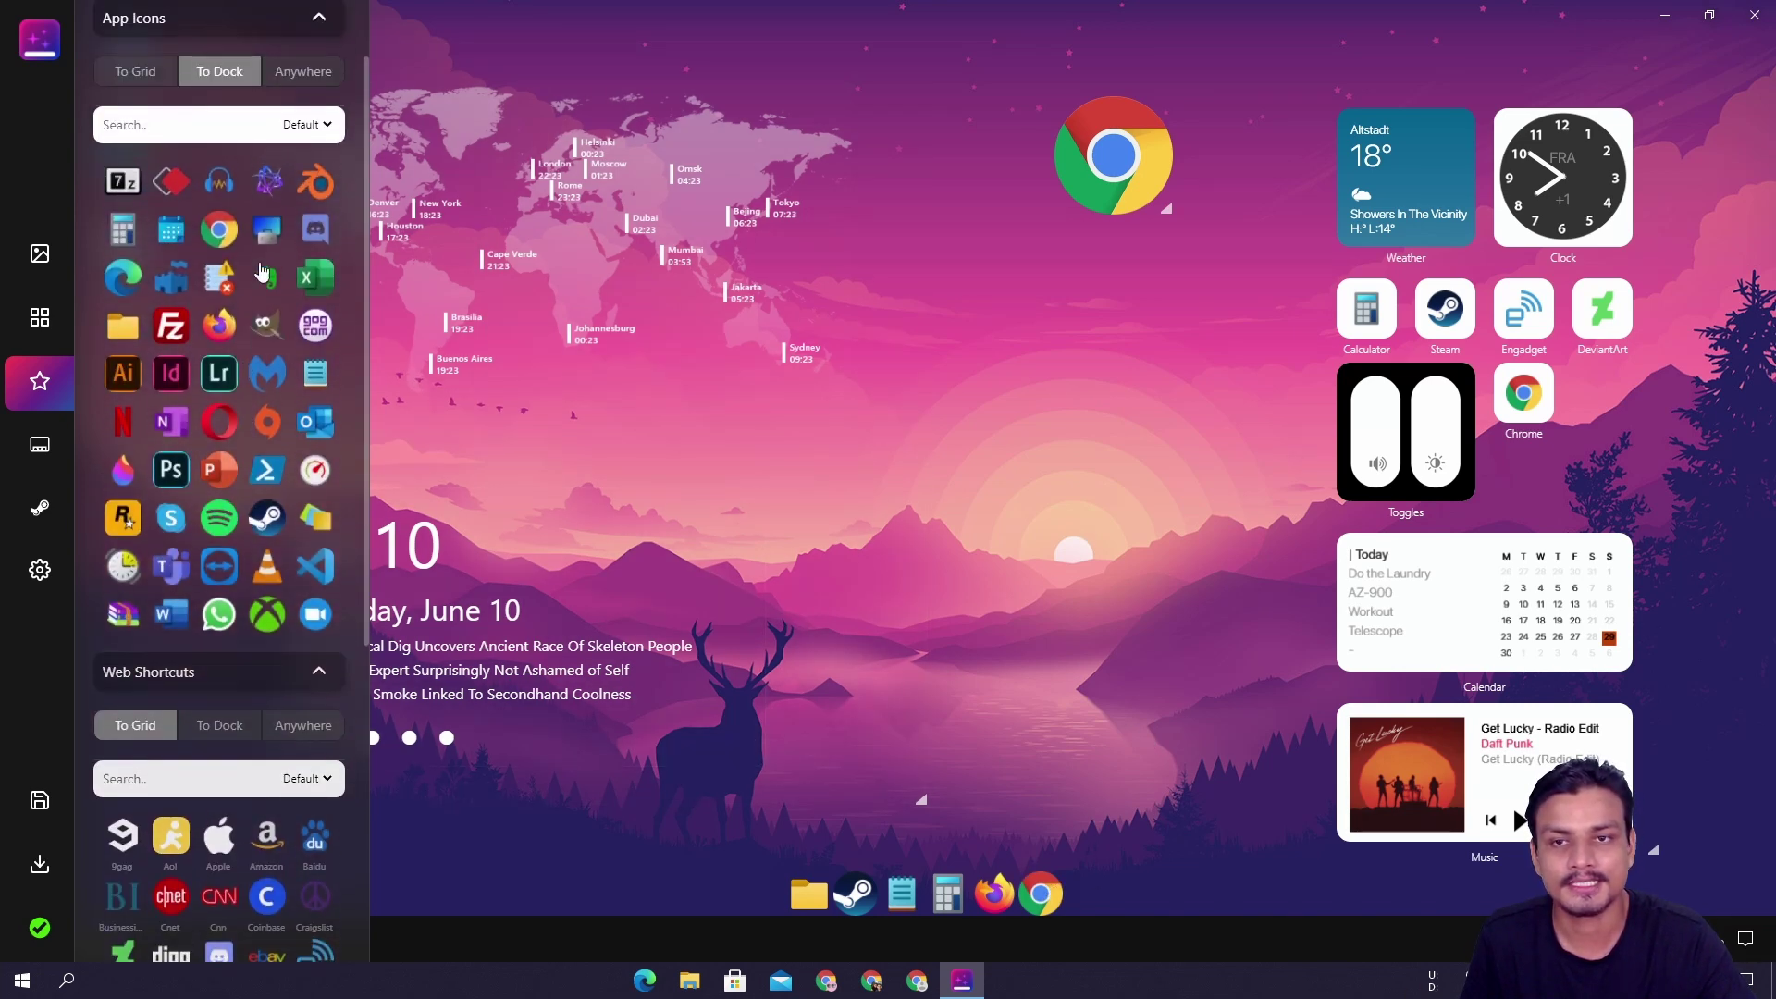
pyautogui.click(319, 672)
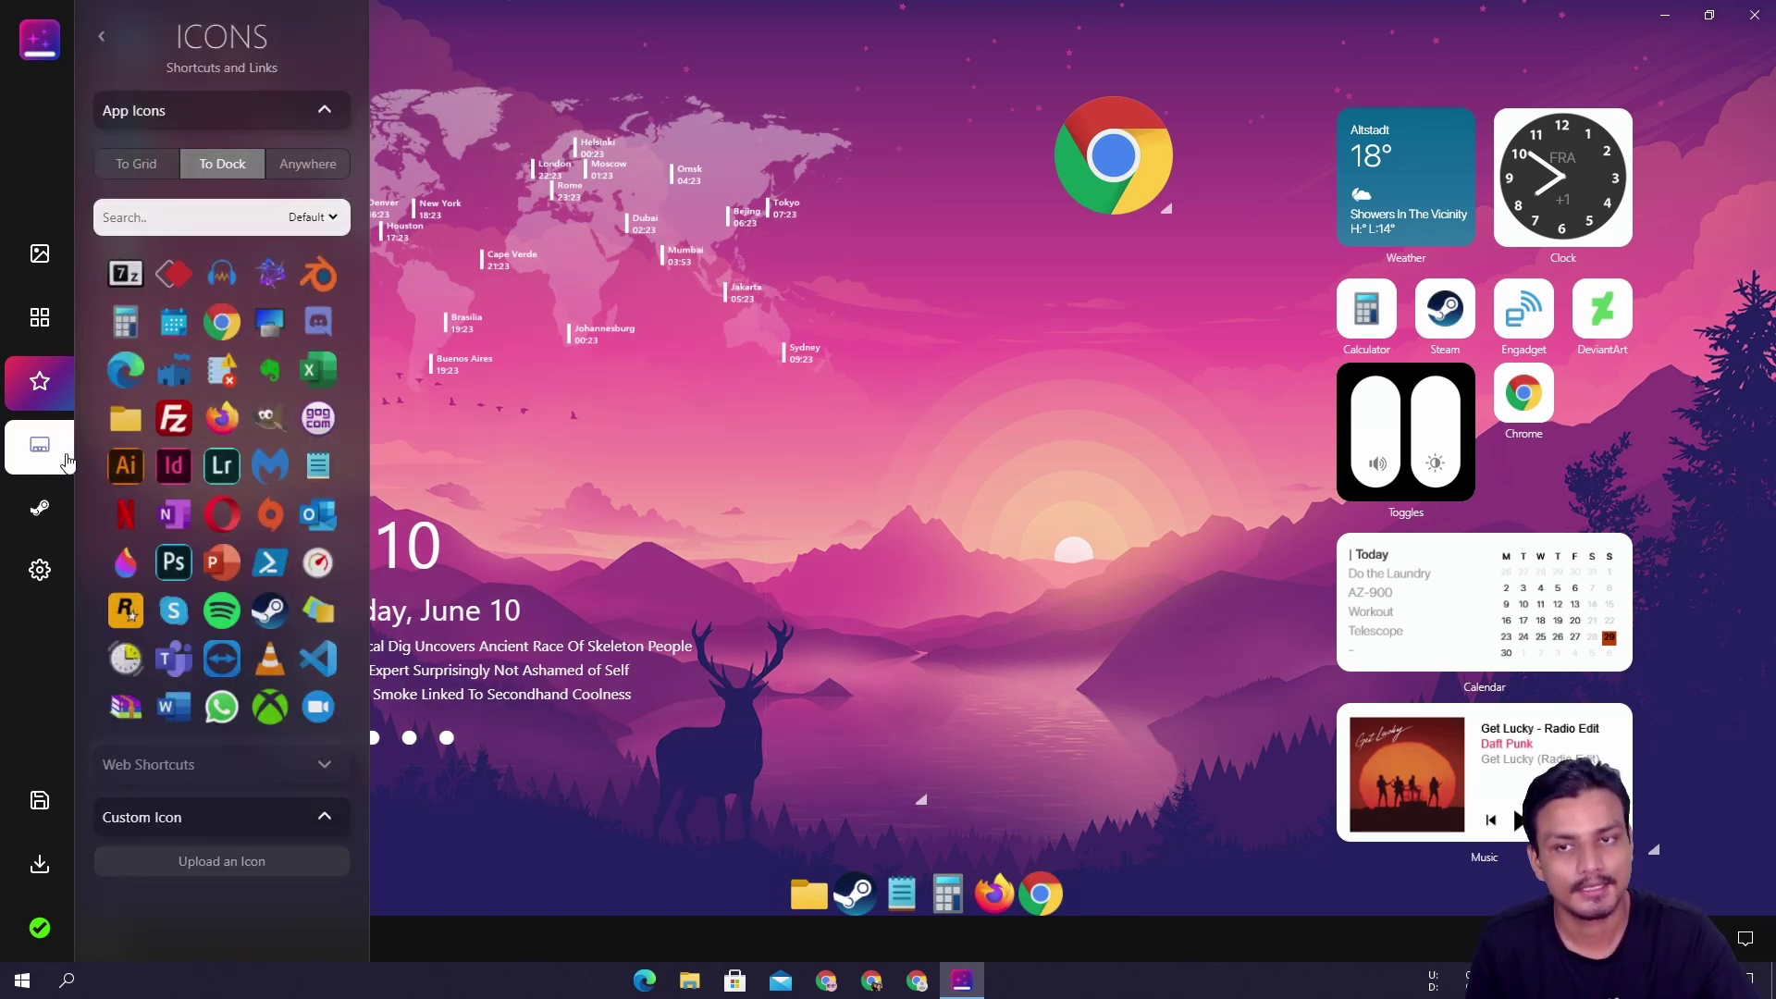
pyautogui.click(41, 460)
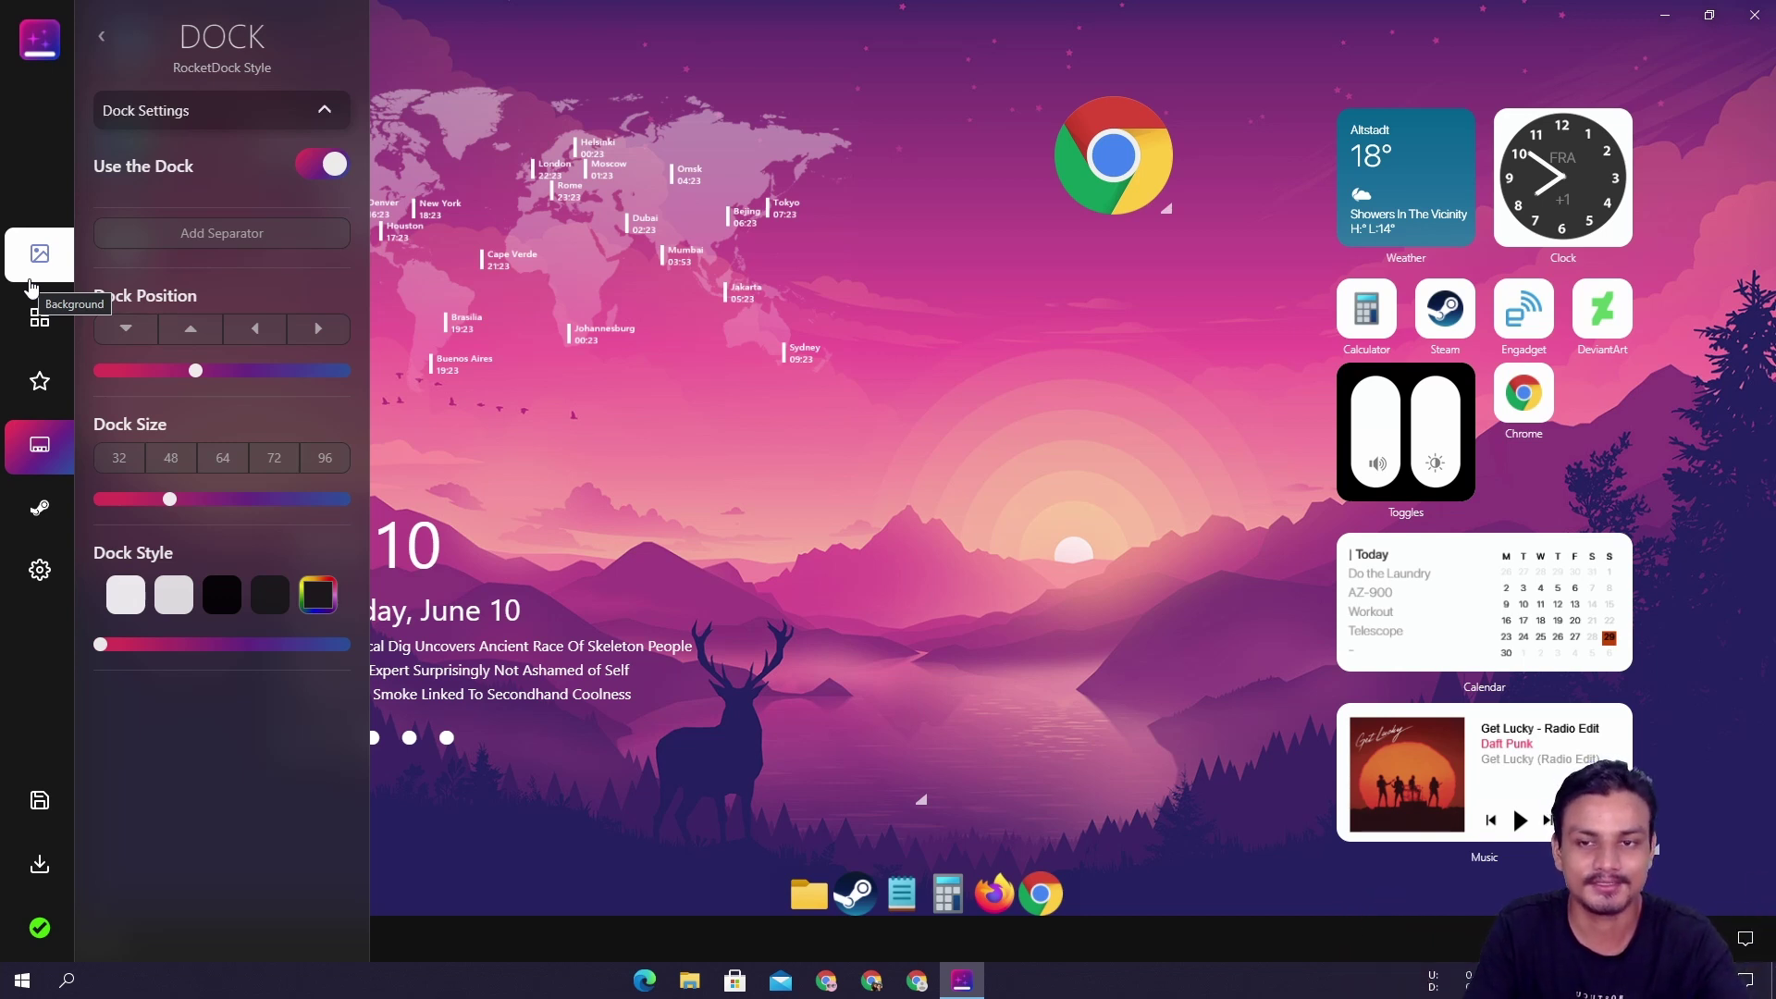
# - Turn on Steam client skinning and try the purple, red umbrella, yellow and pink anime skins
pyautogui.click(37, 511)
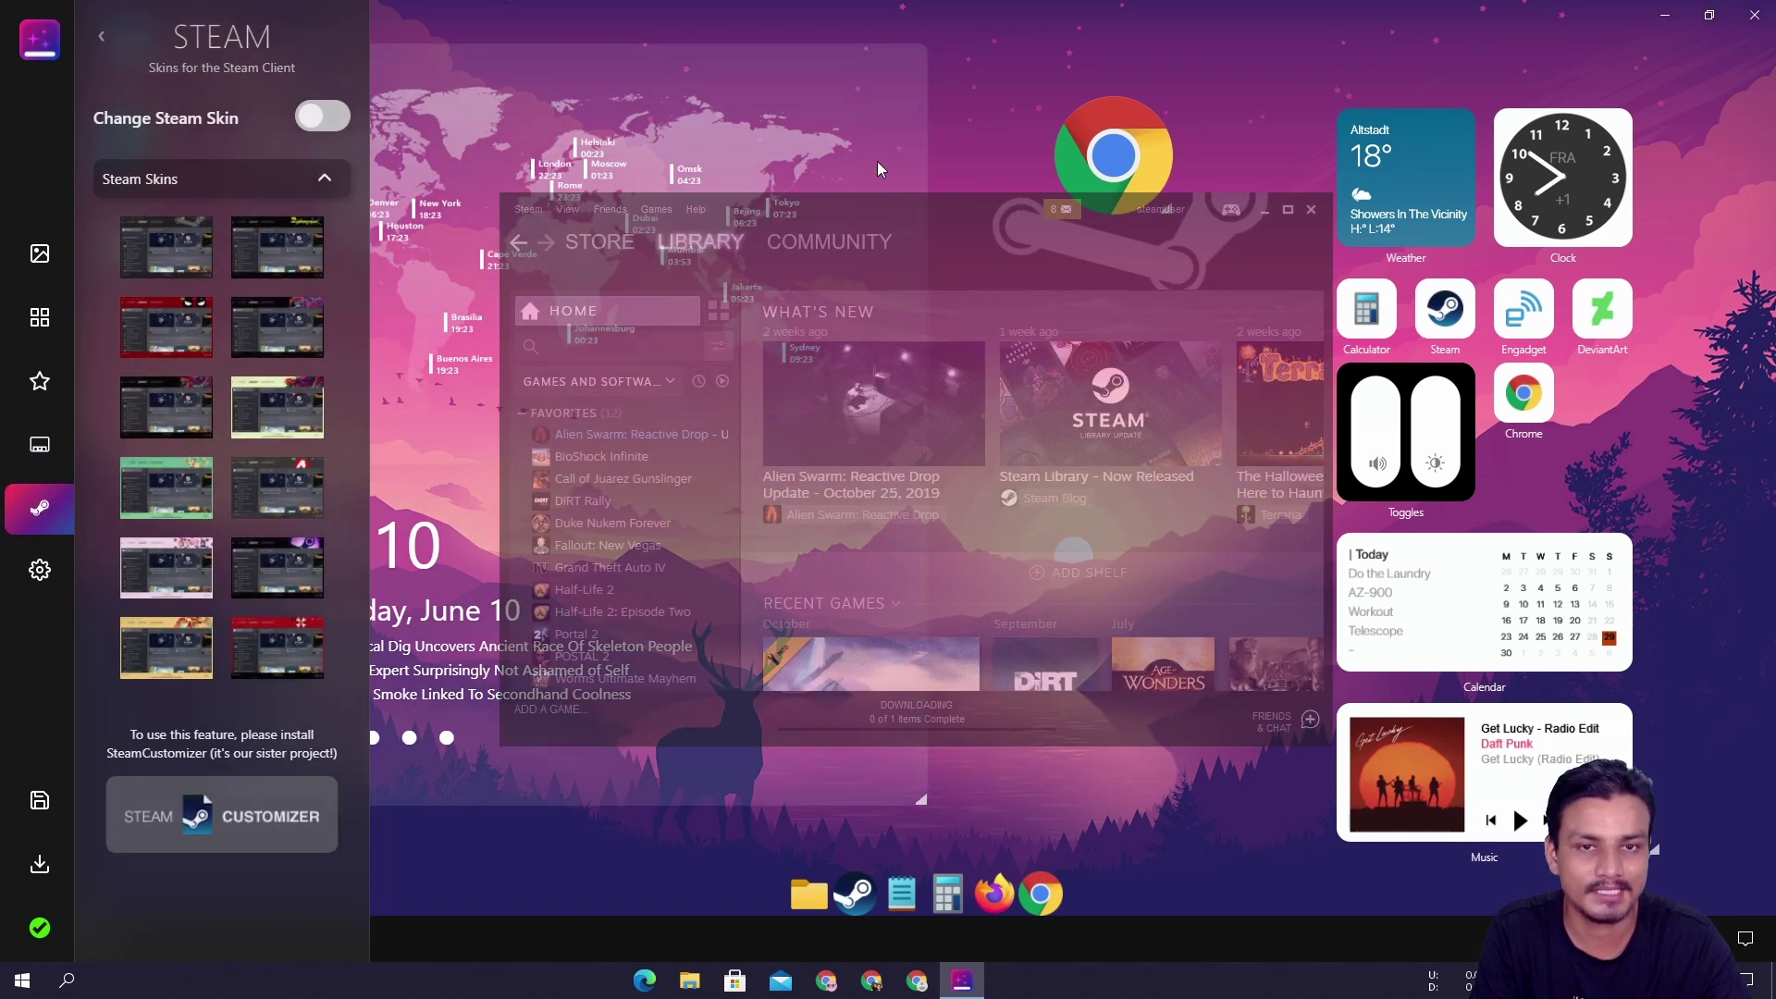
pyautogui.click(322, 116)
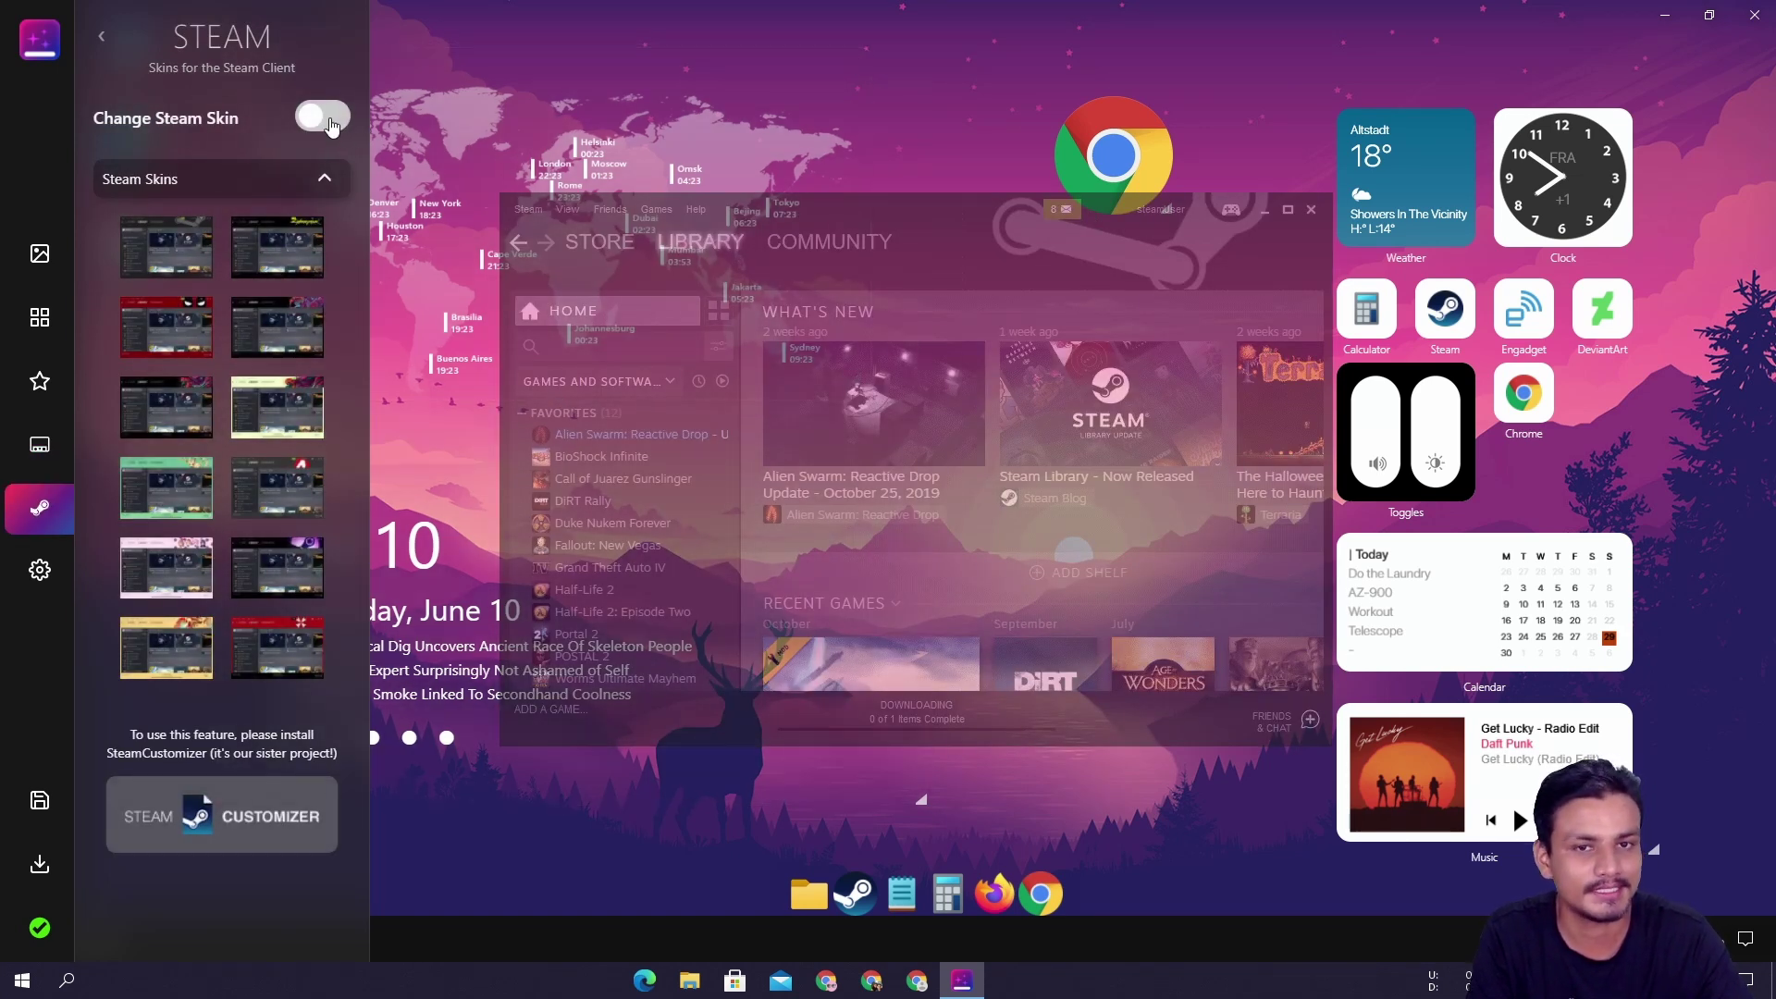
pyautogui.moveTo(934, 207); pyautogui.dragTo(914, 107)
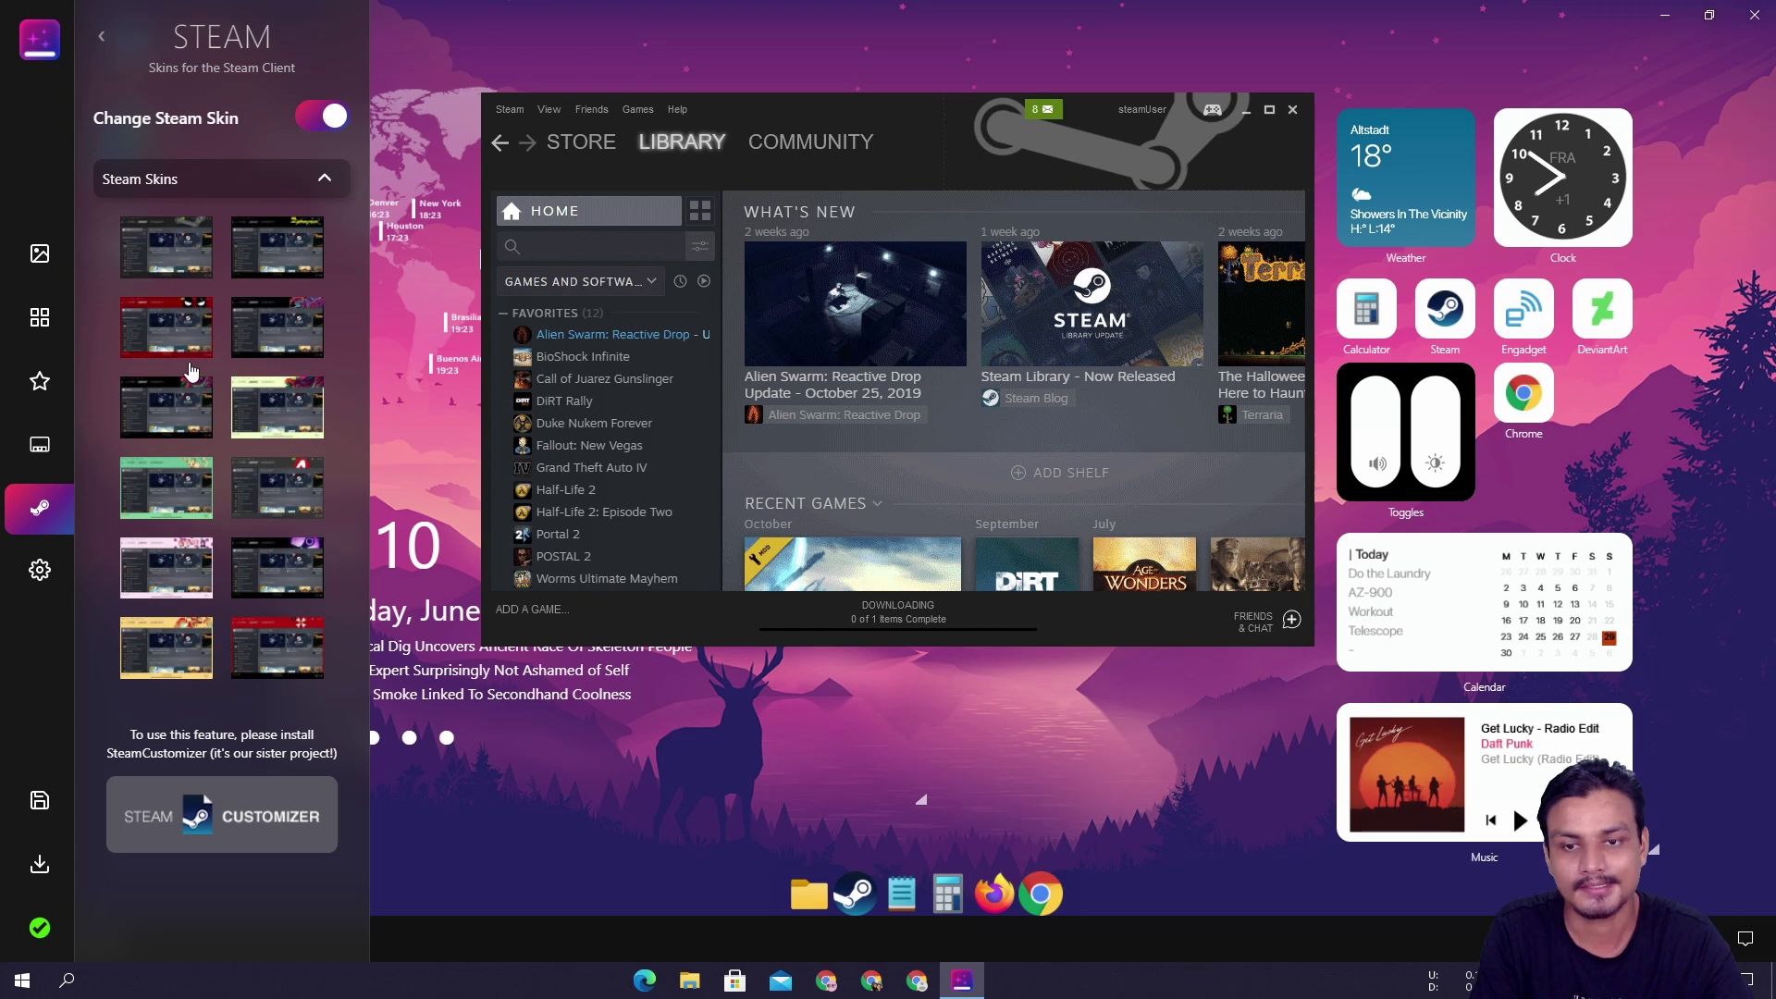
pyautogui.click(268, 579)
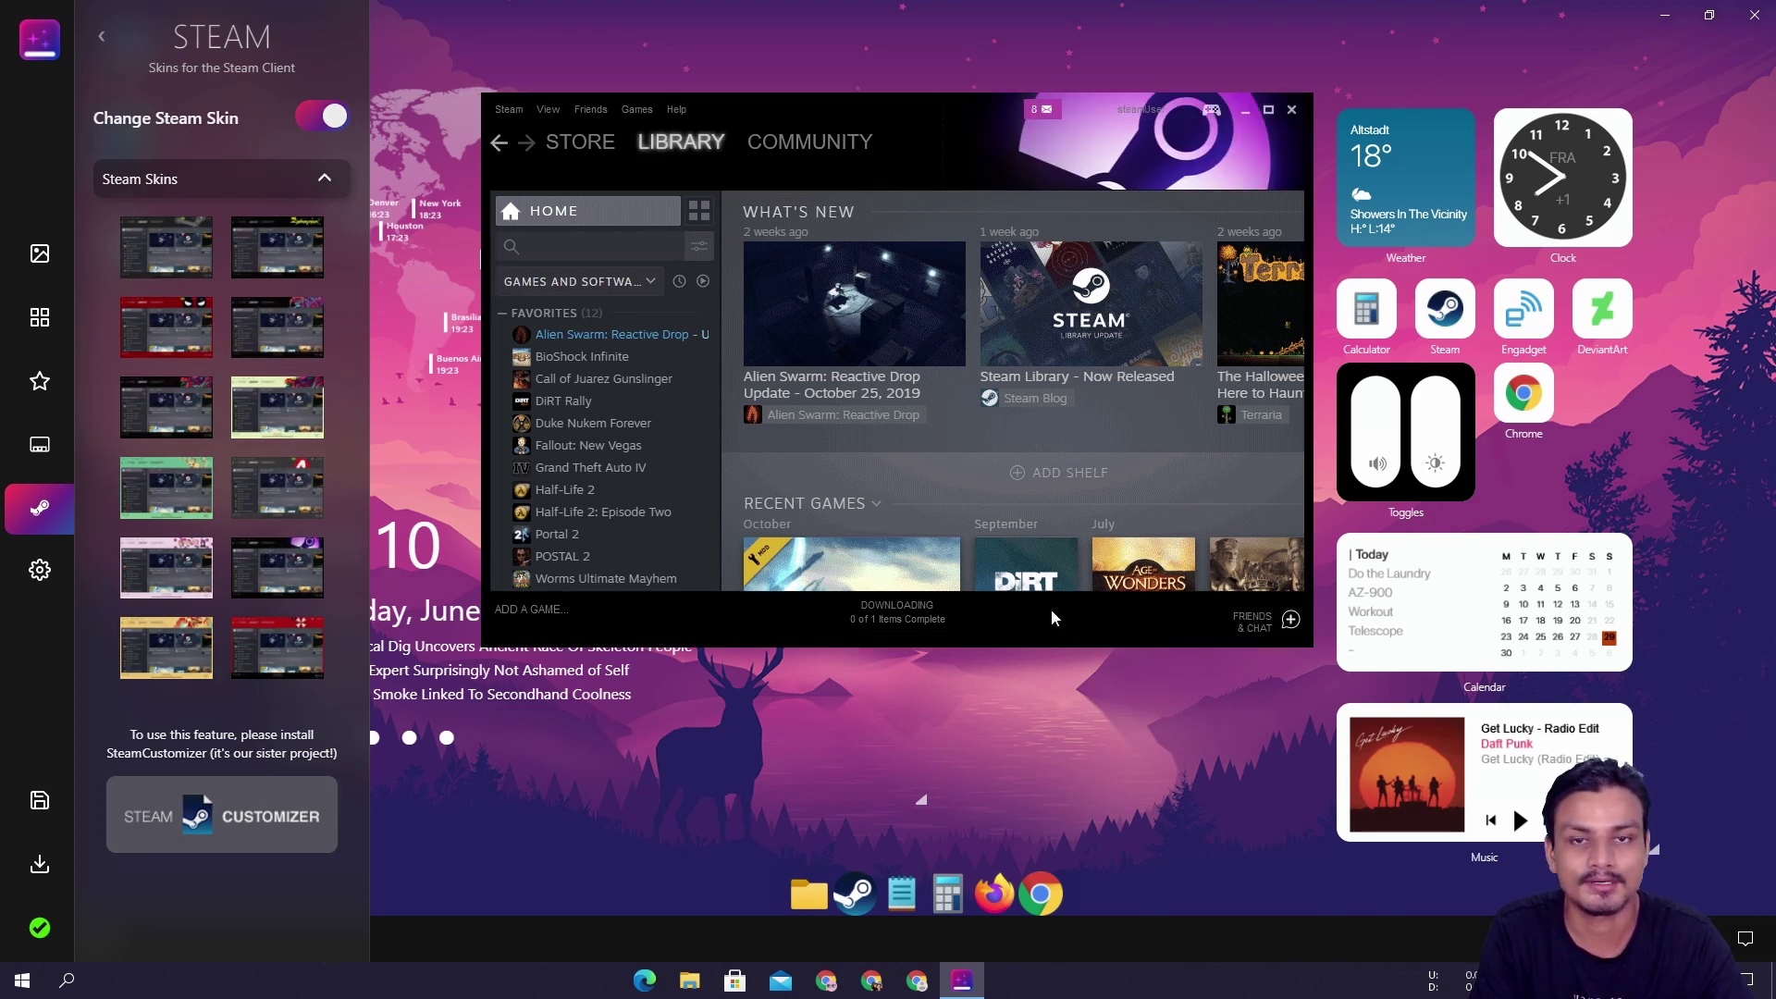
pyautogui.click(258, 650)
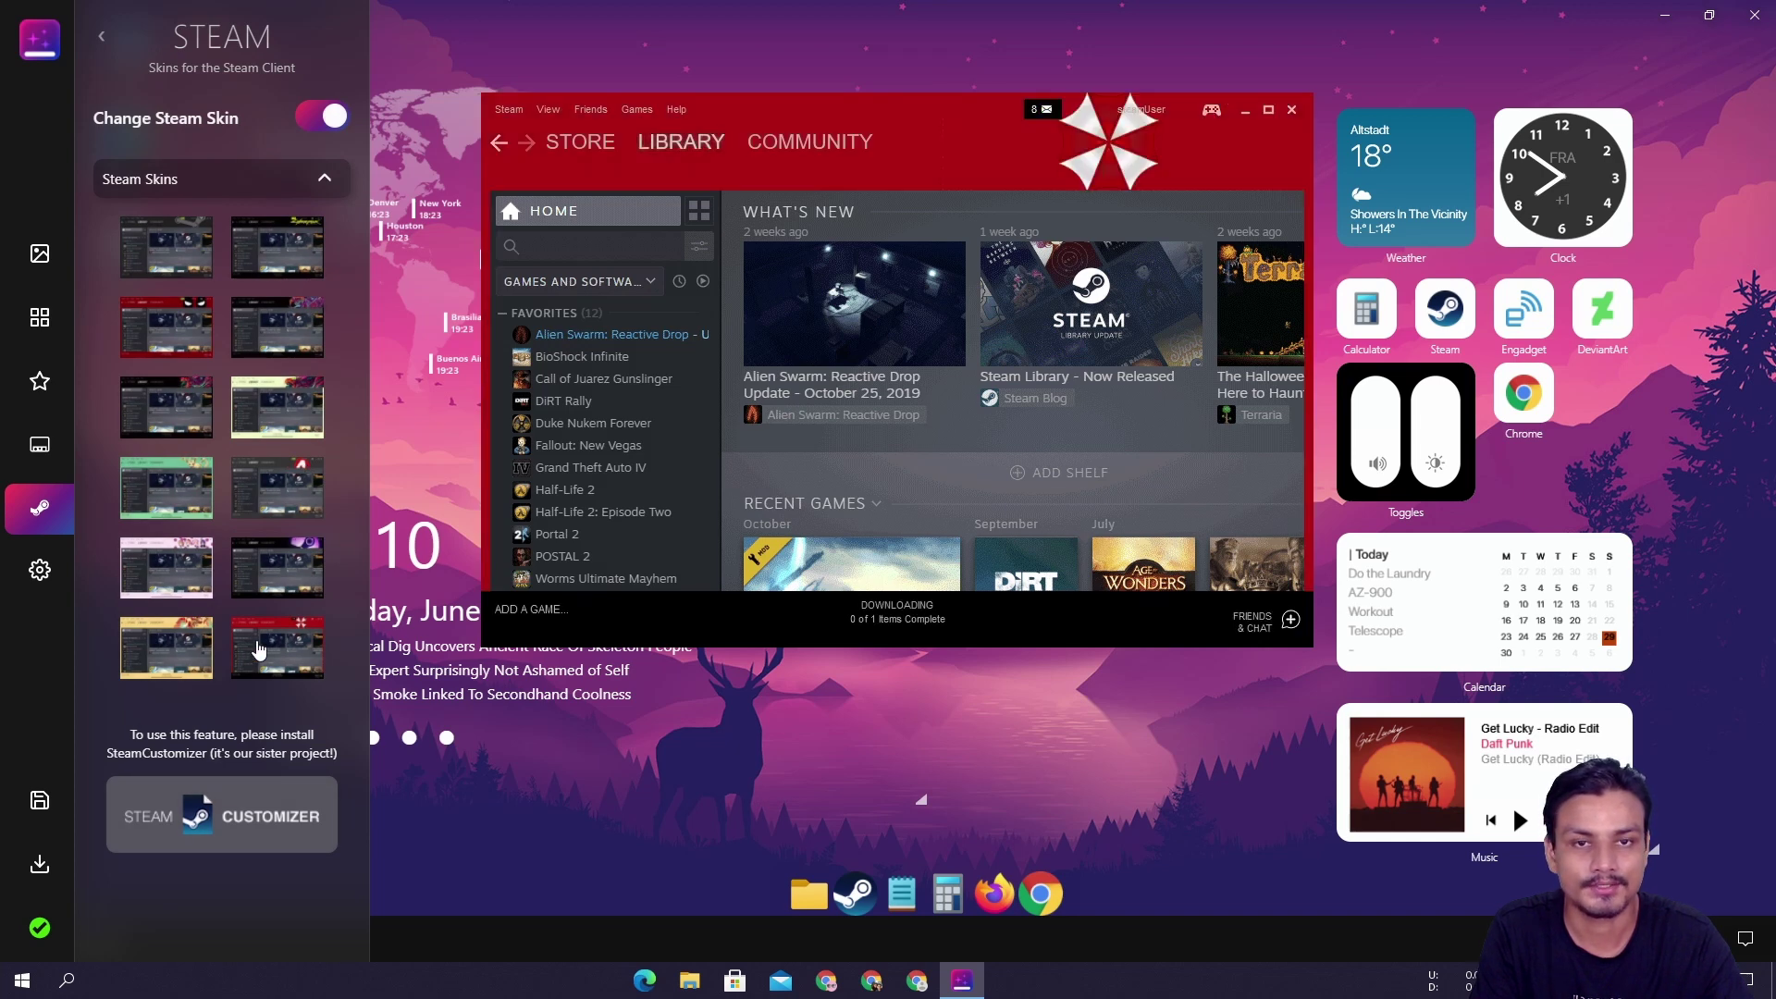
pyautogui.click(161, 666)
pyautogui.click(162, 575)
# - Preview the green, dark red-accent, monster-header, cyberpunk, default dark and red-eyes Steam skins
pyautogui.click(180, 488)
pyautogui.click(197, 434)
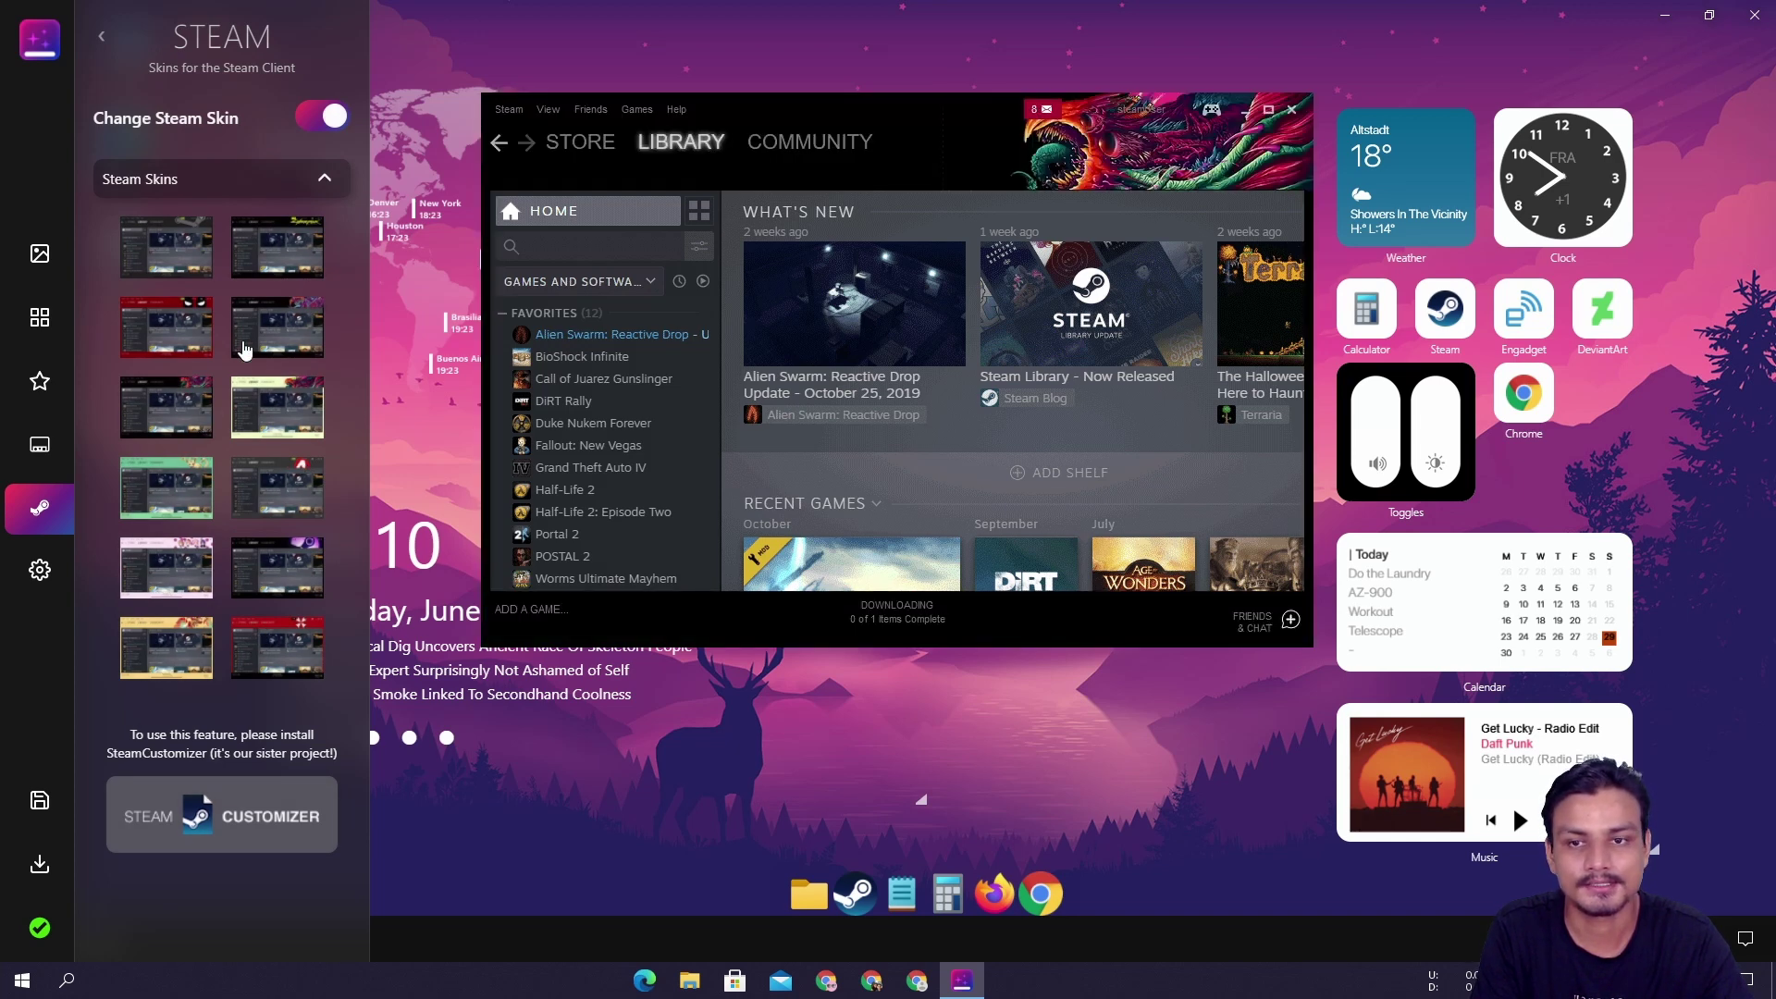
pyautogui.click(246, 351)
pyautogui.click(275, 259)
pyautogui.click(200, 251)
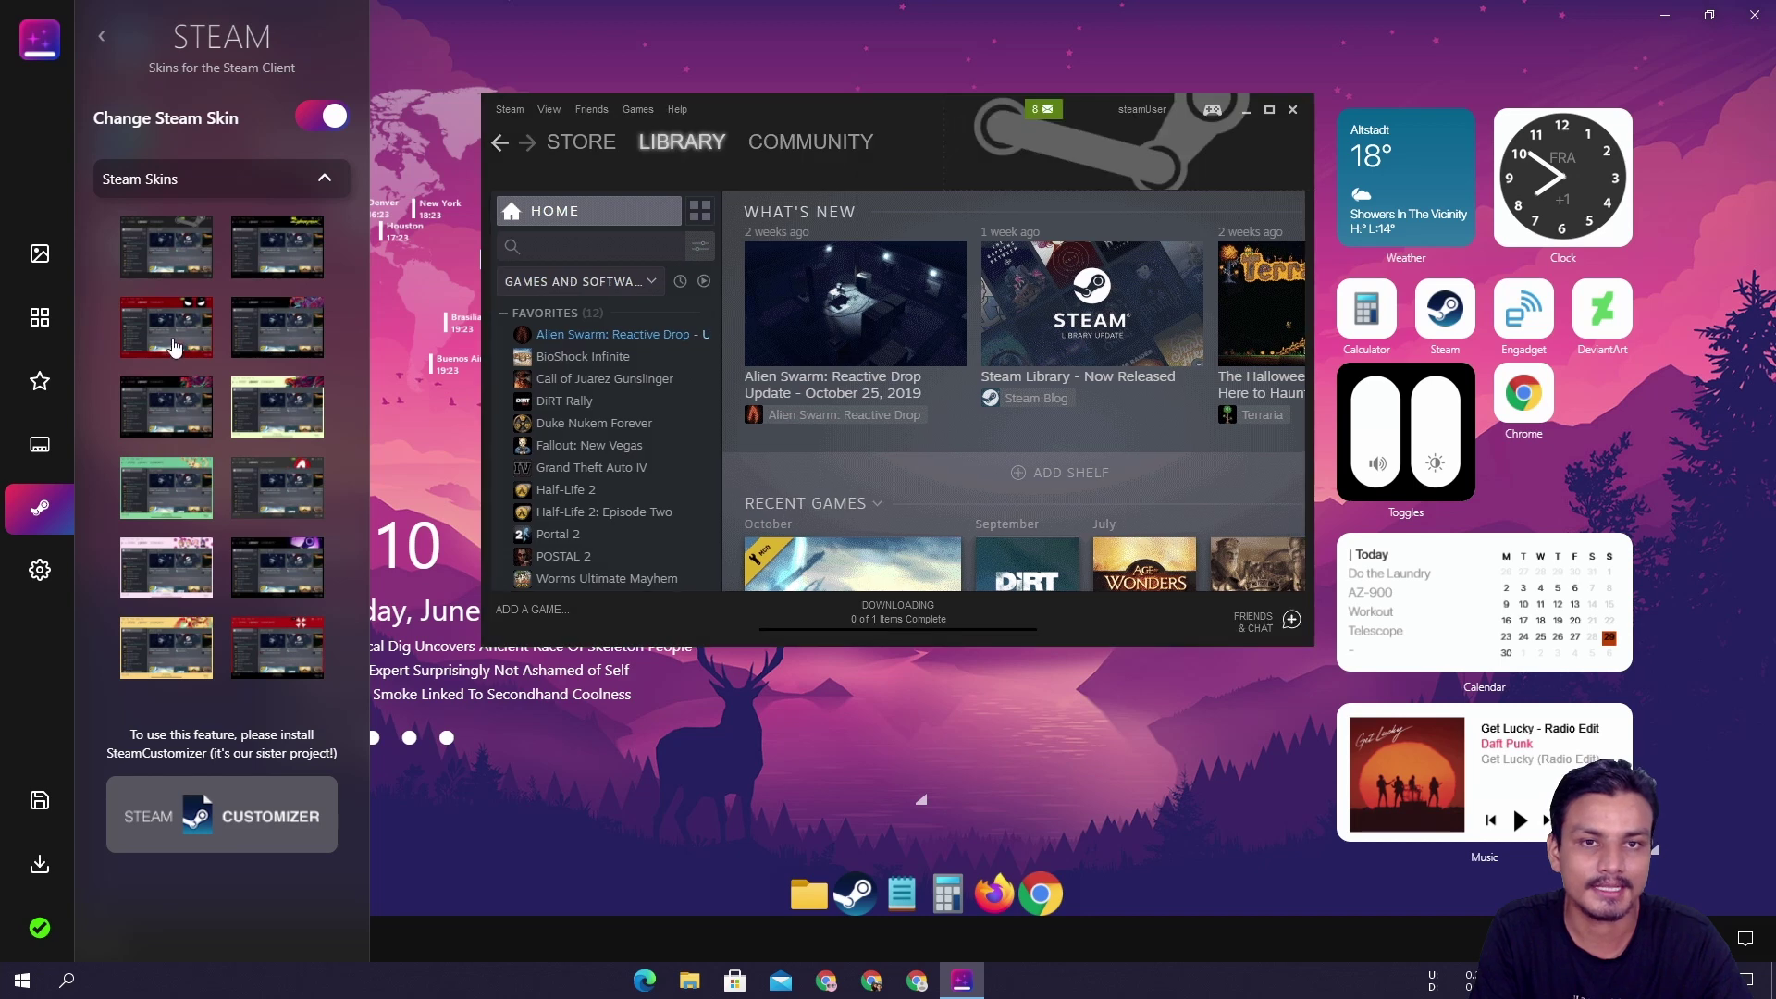
pyautogui.click(181, 351)
pyautogui.click(268, 353)
pyautogui.click(185, 338)
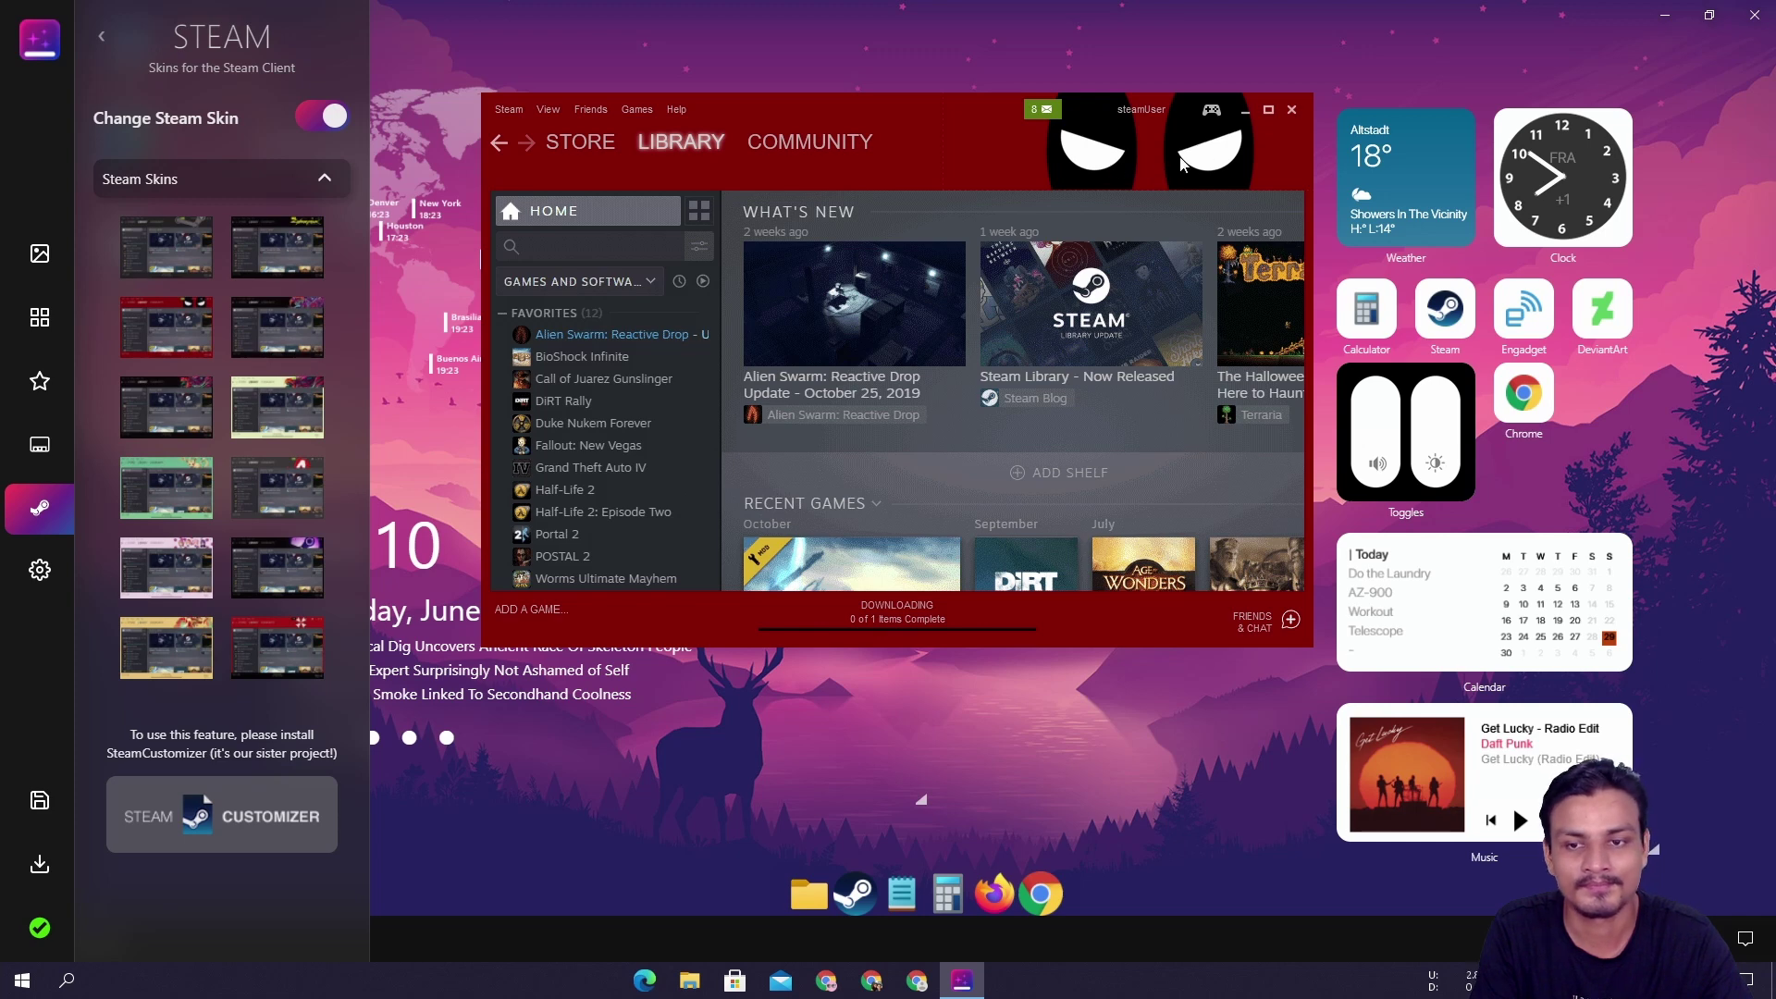
# - Try the red A, purple and umbrella skins, then turn Steam skinning off and open General options
pyautogui.click(275, 502)
pyautogui.click(266, 566)
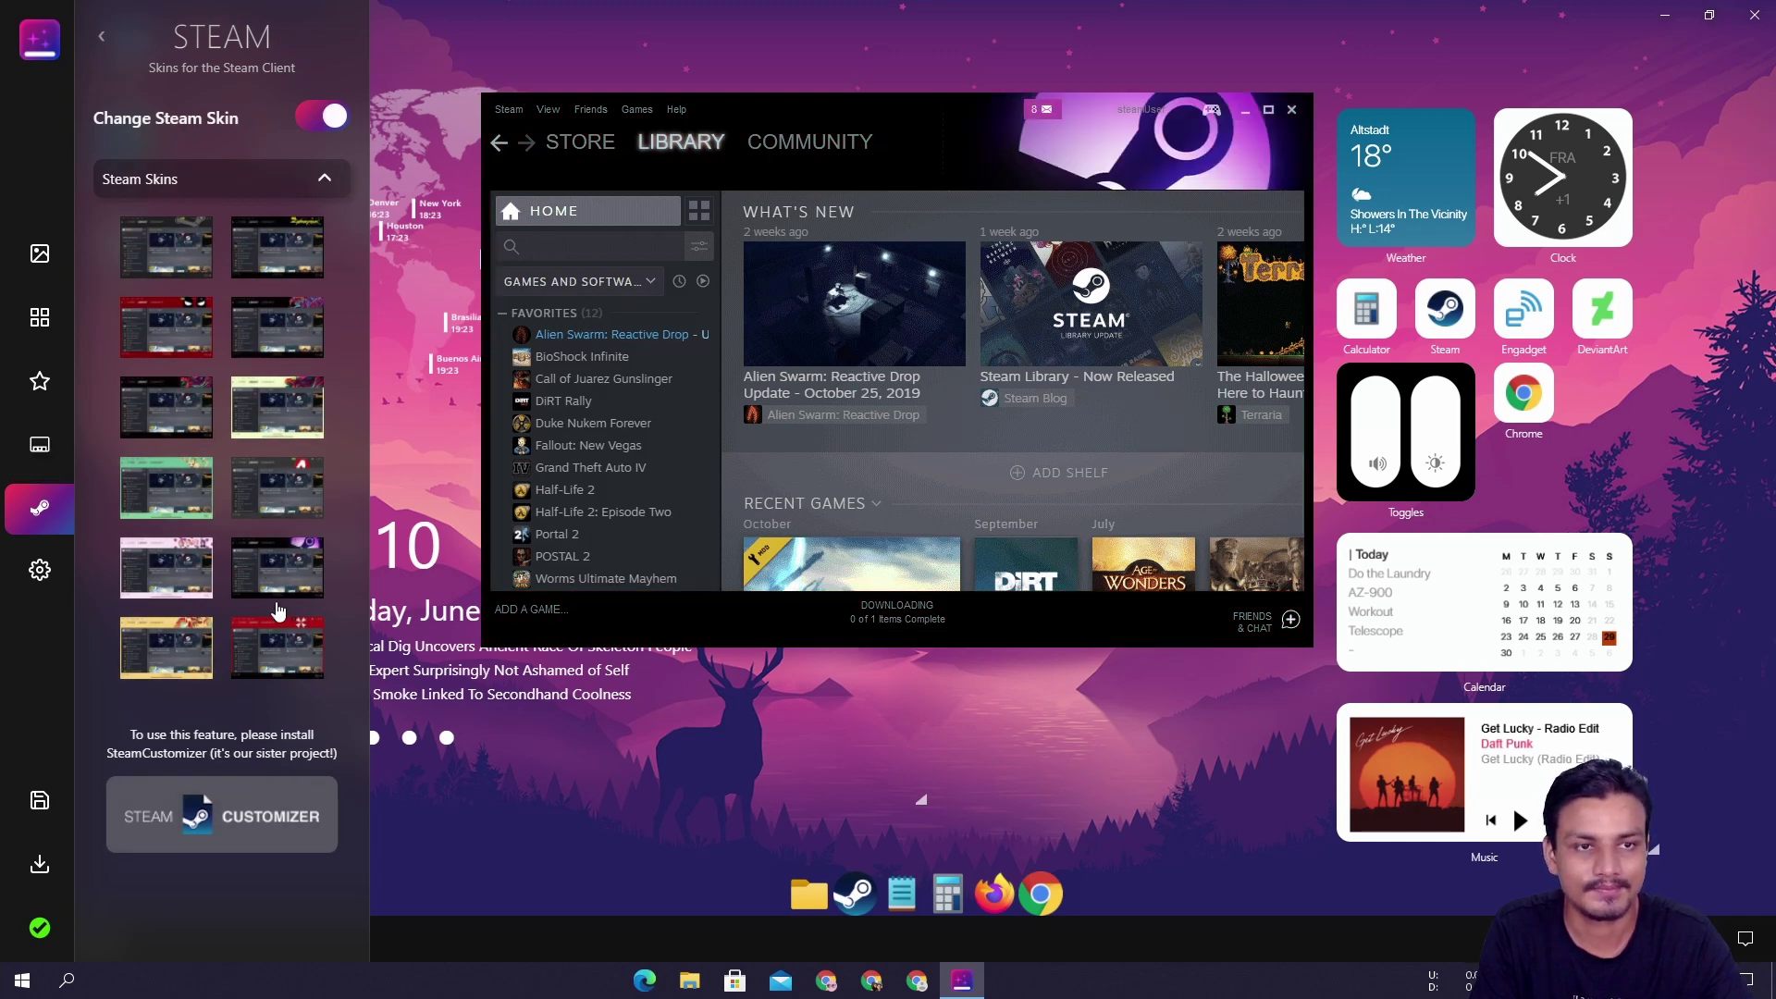
pyautogui.click(278, 634)
pyautogui.click(181, 351)
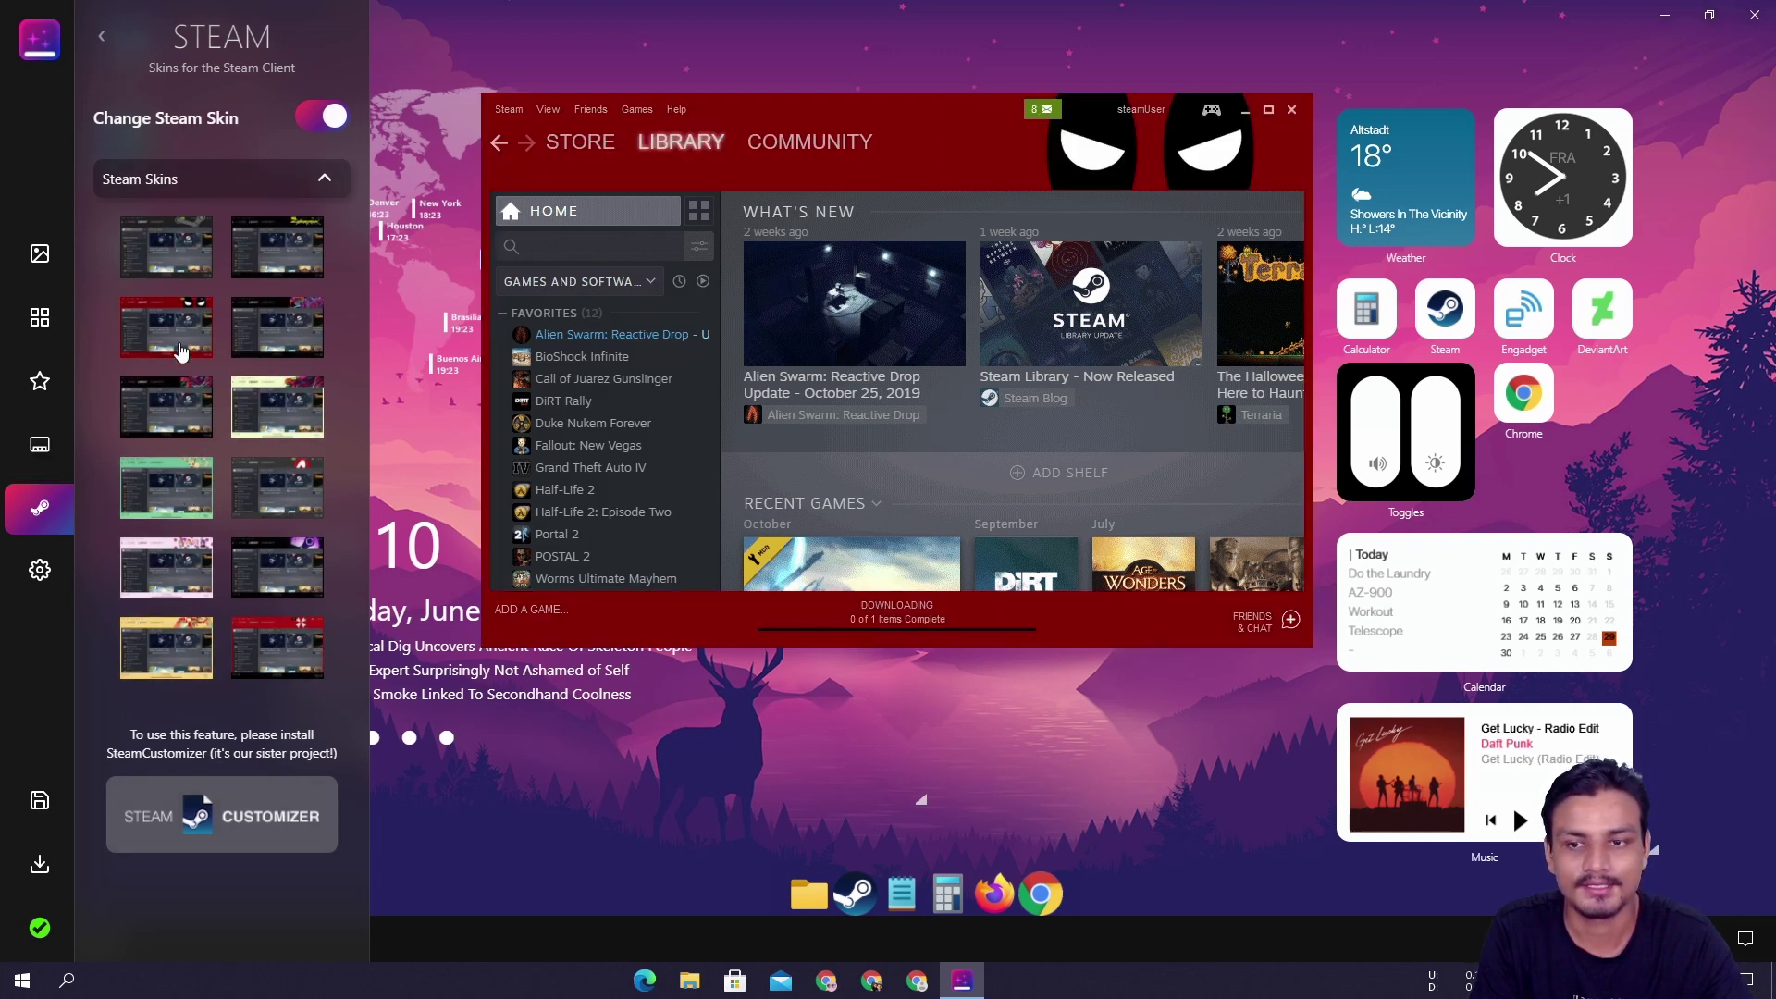
pyautogui.click(333, 118)
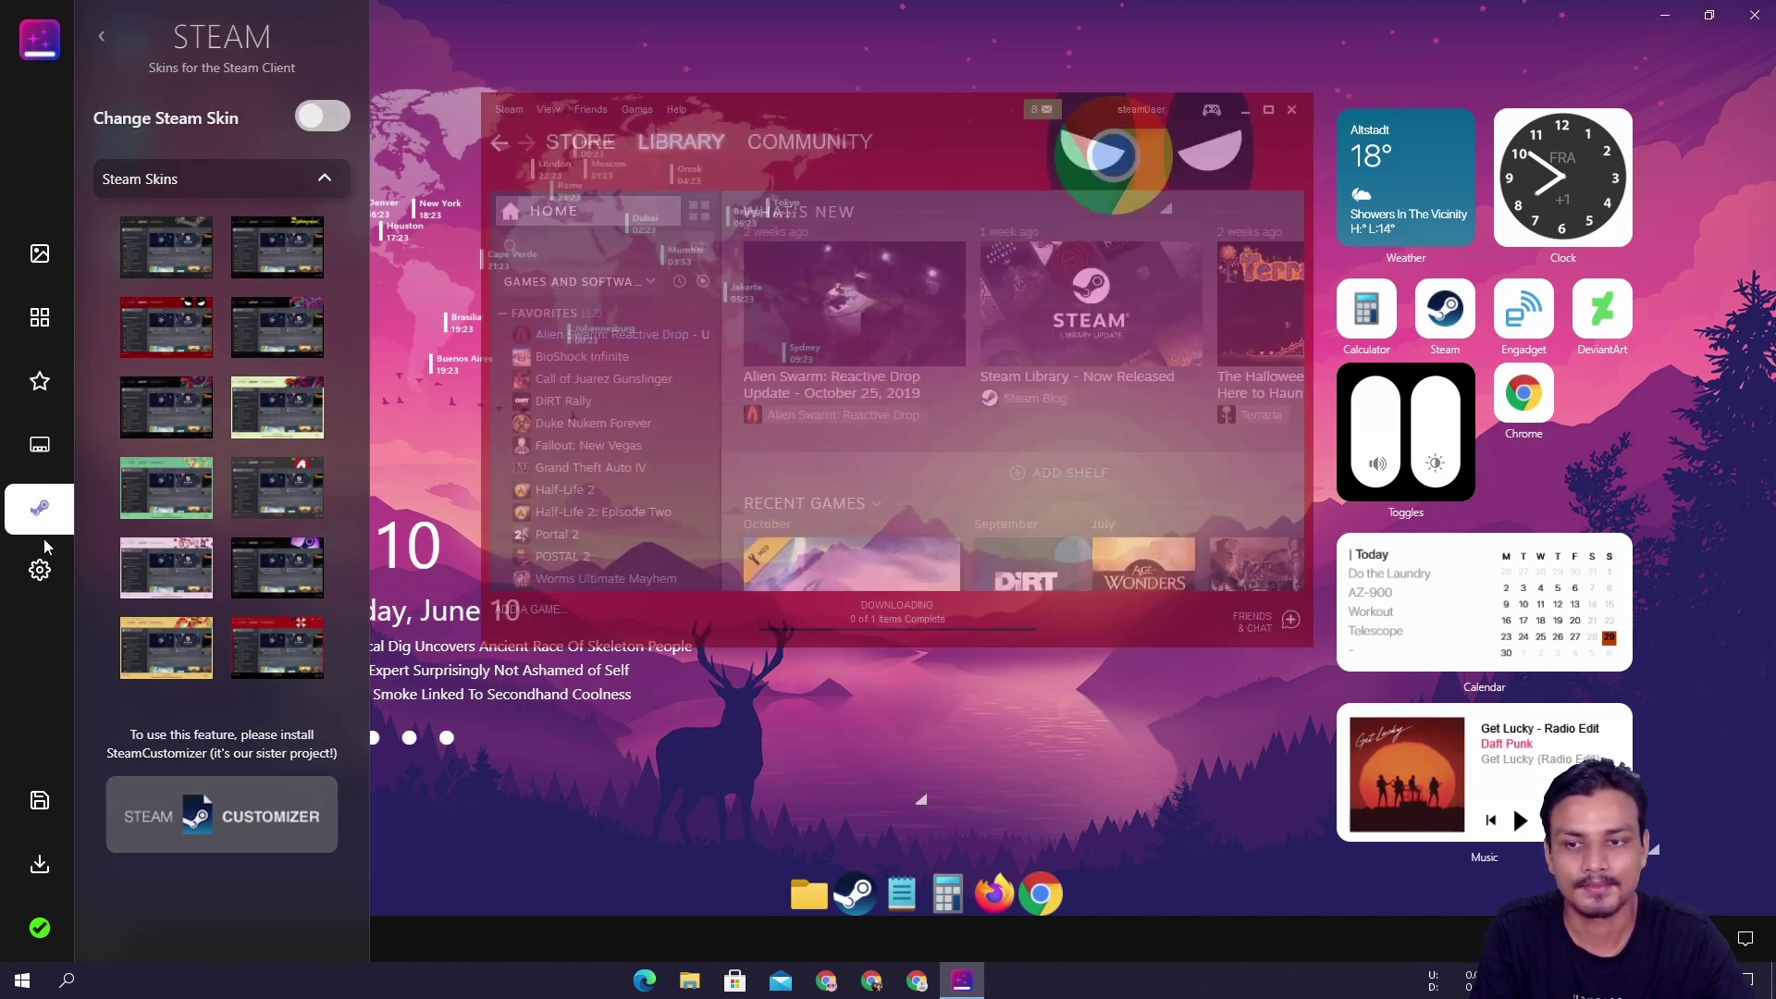
pyautogui.click(41, 559)
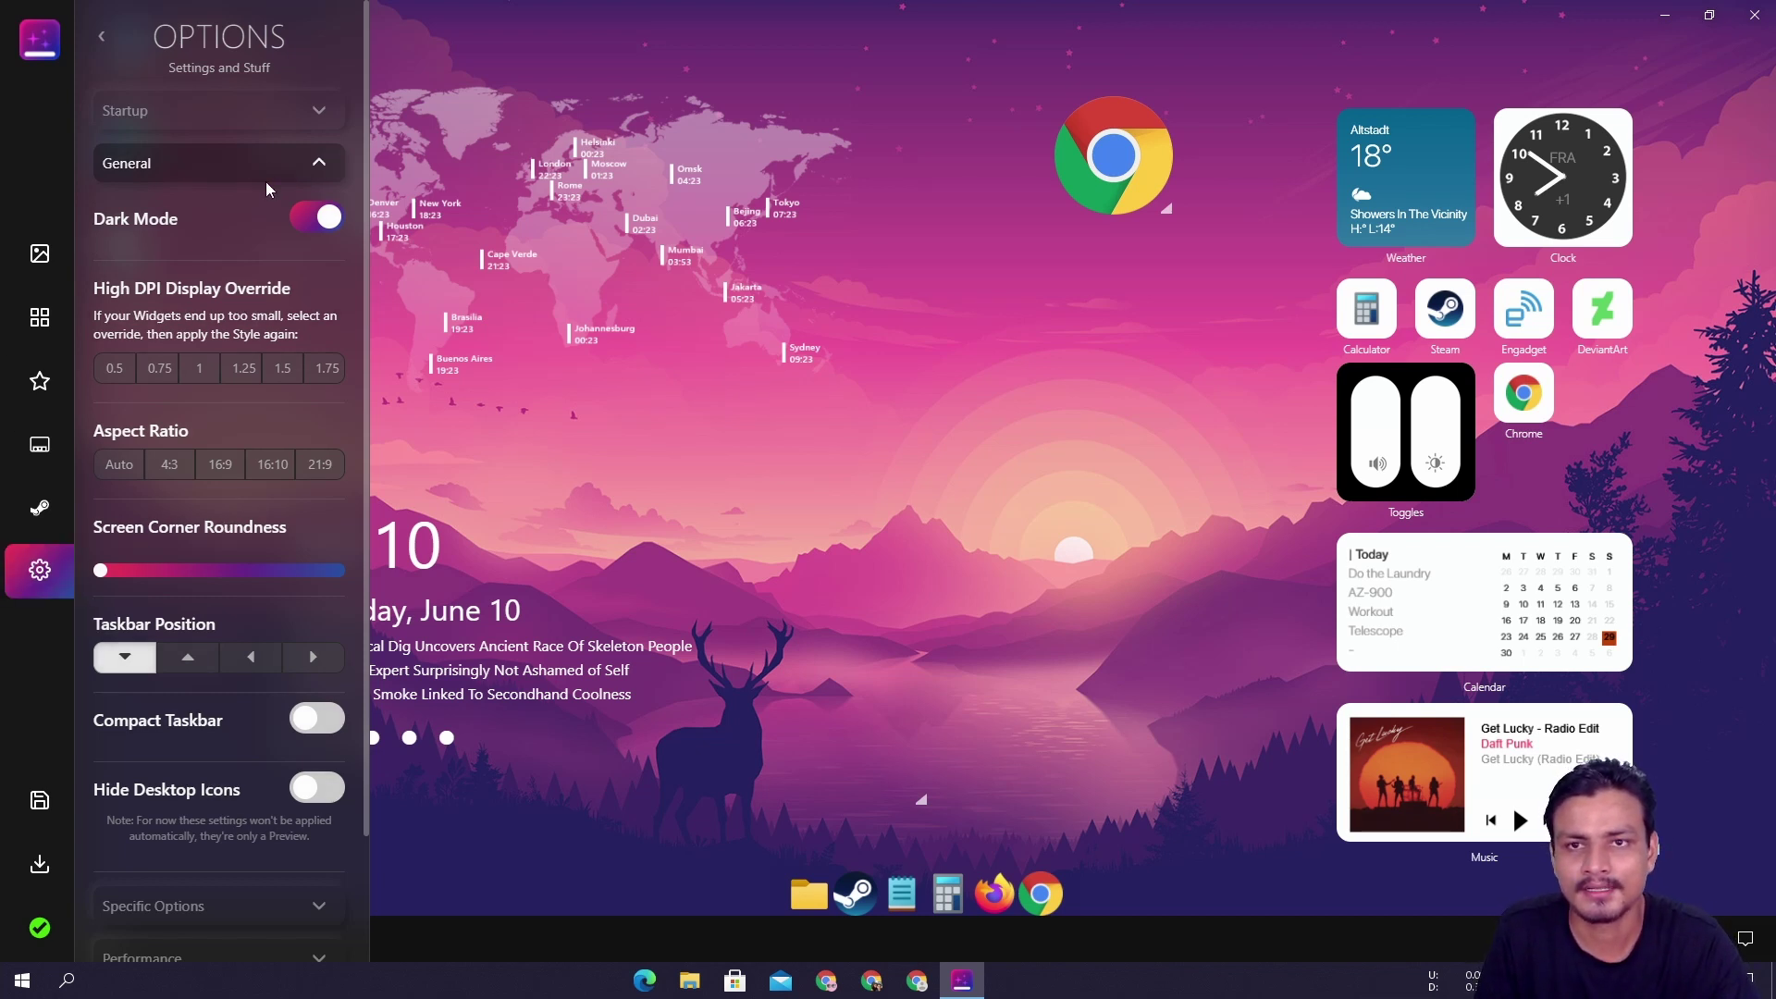
pyautogui.click(284, 370)
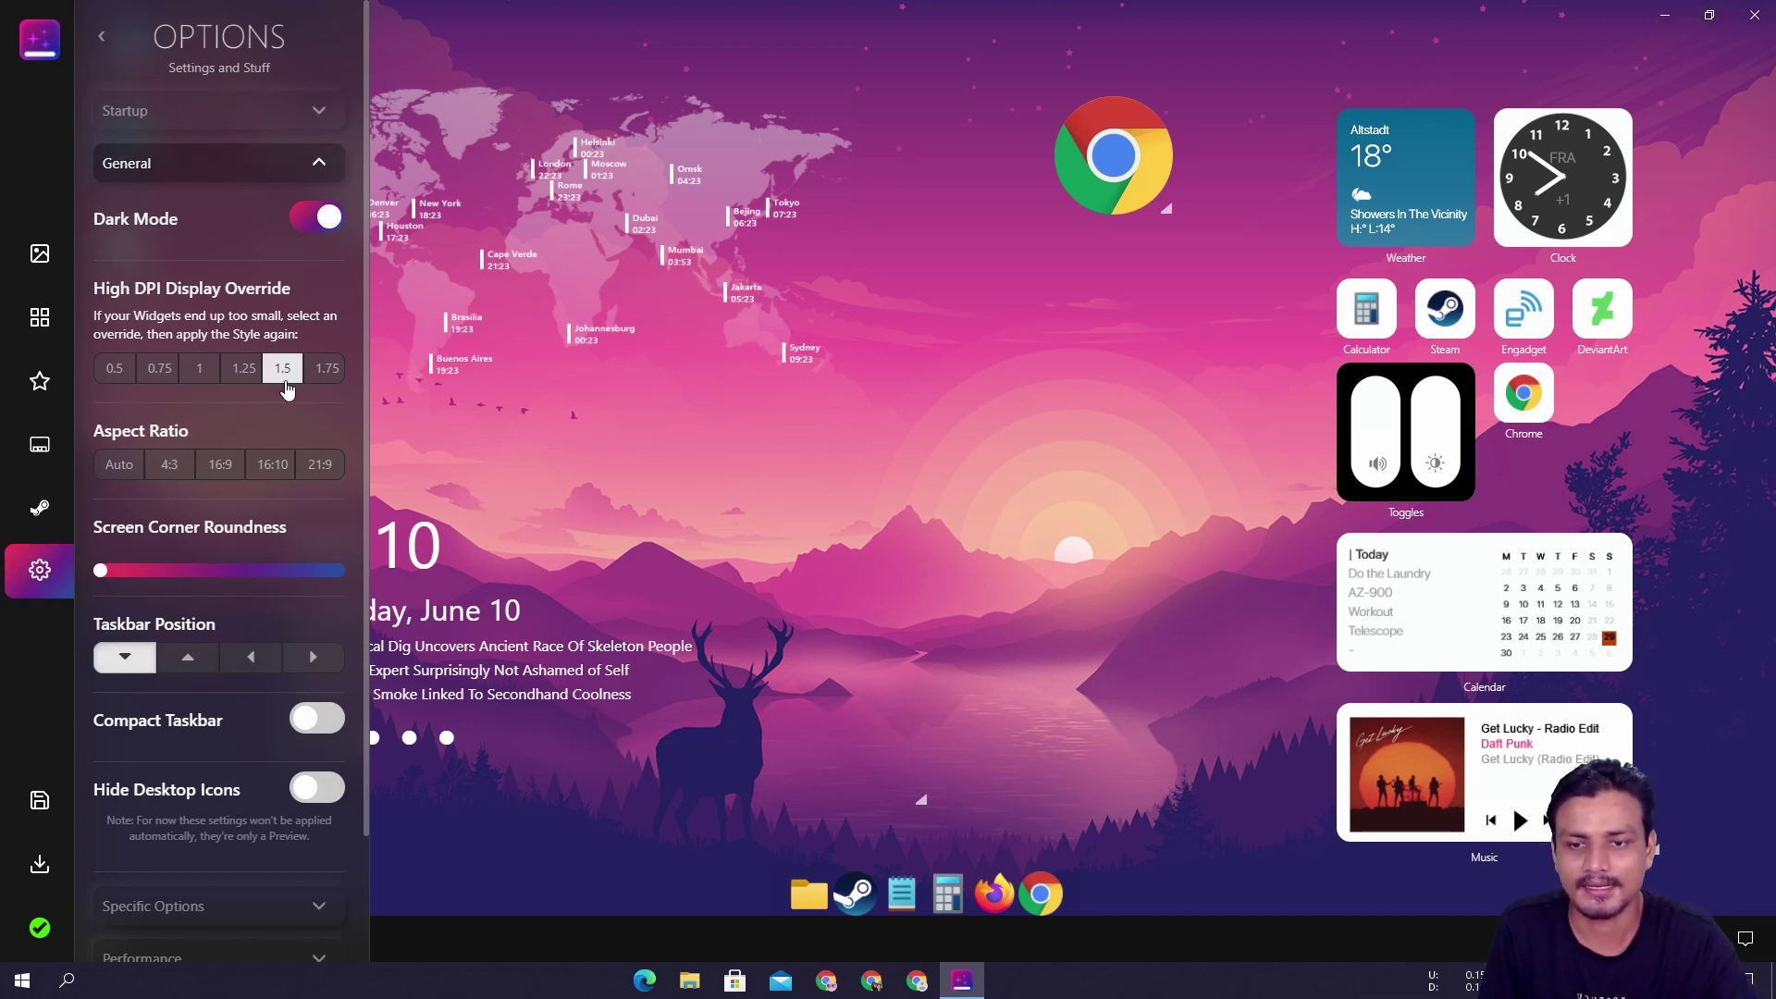
pyautogui.scroll(-2, 277, 416)
pyautogui.scroll(2, 298, 426)
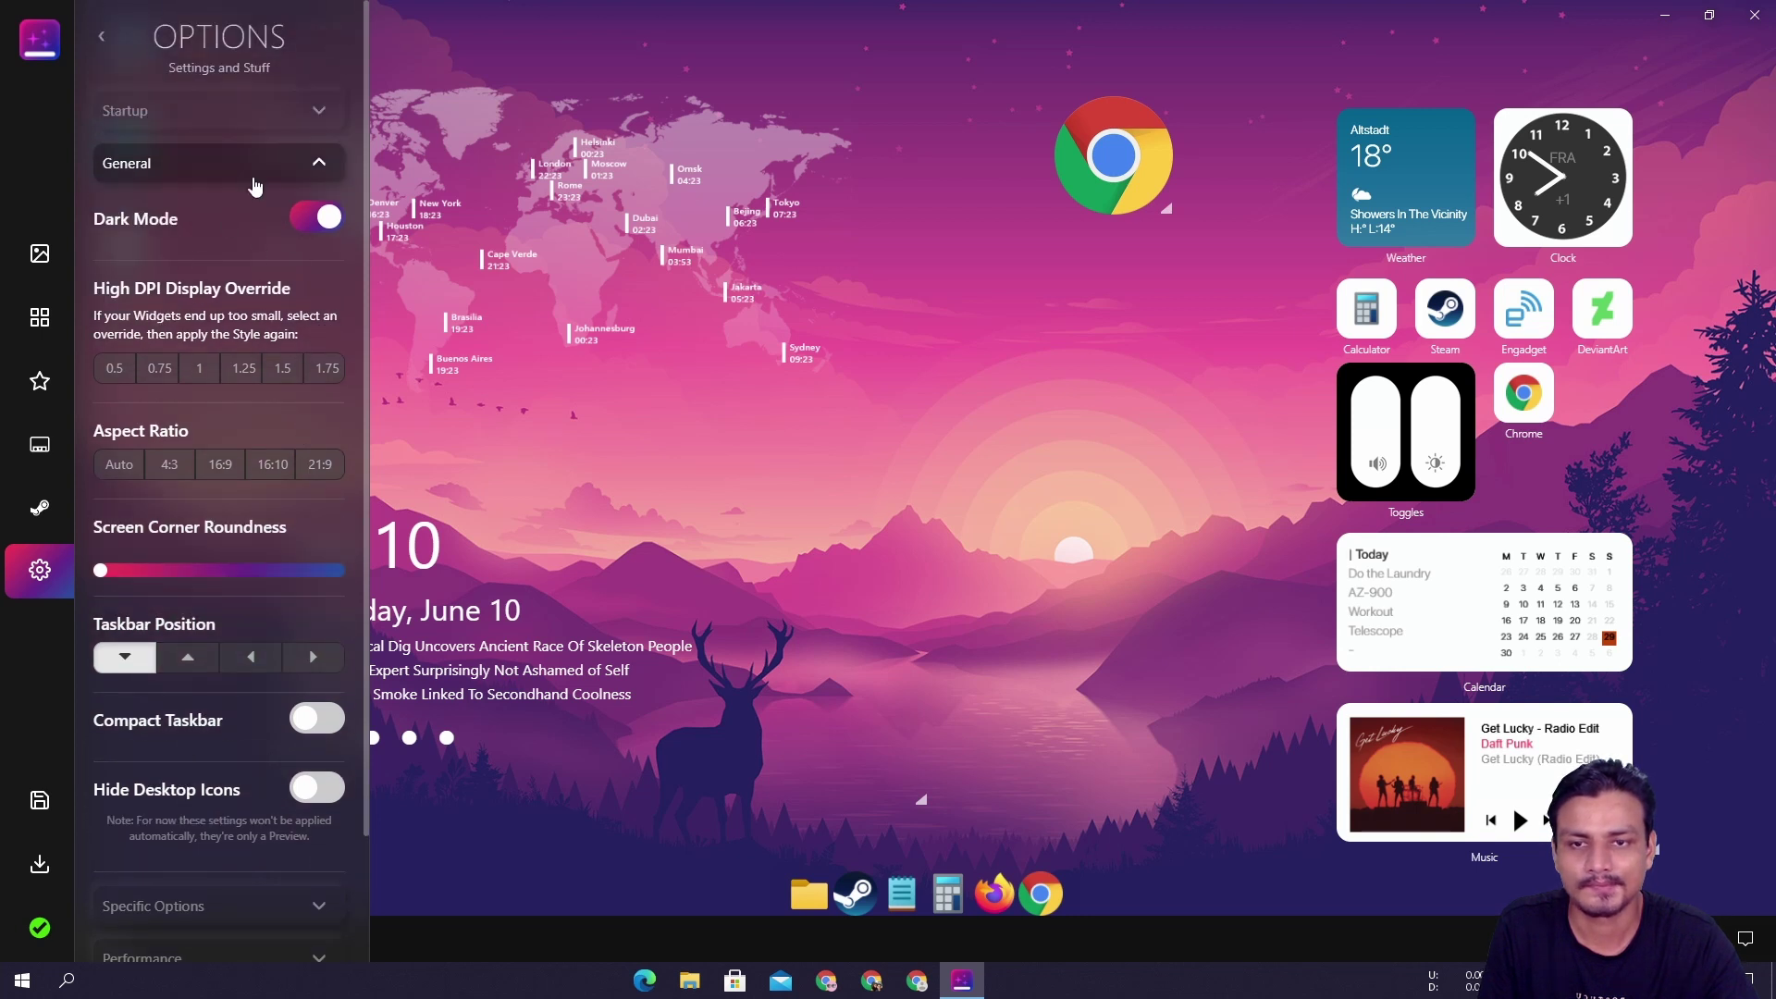
pyautogui.scroll(-2, 262, 415)
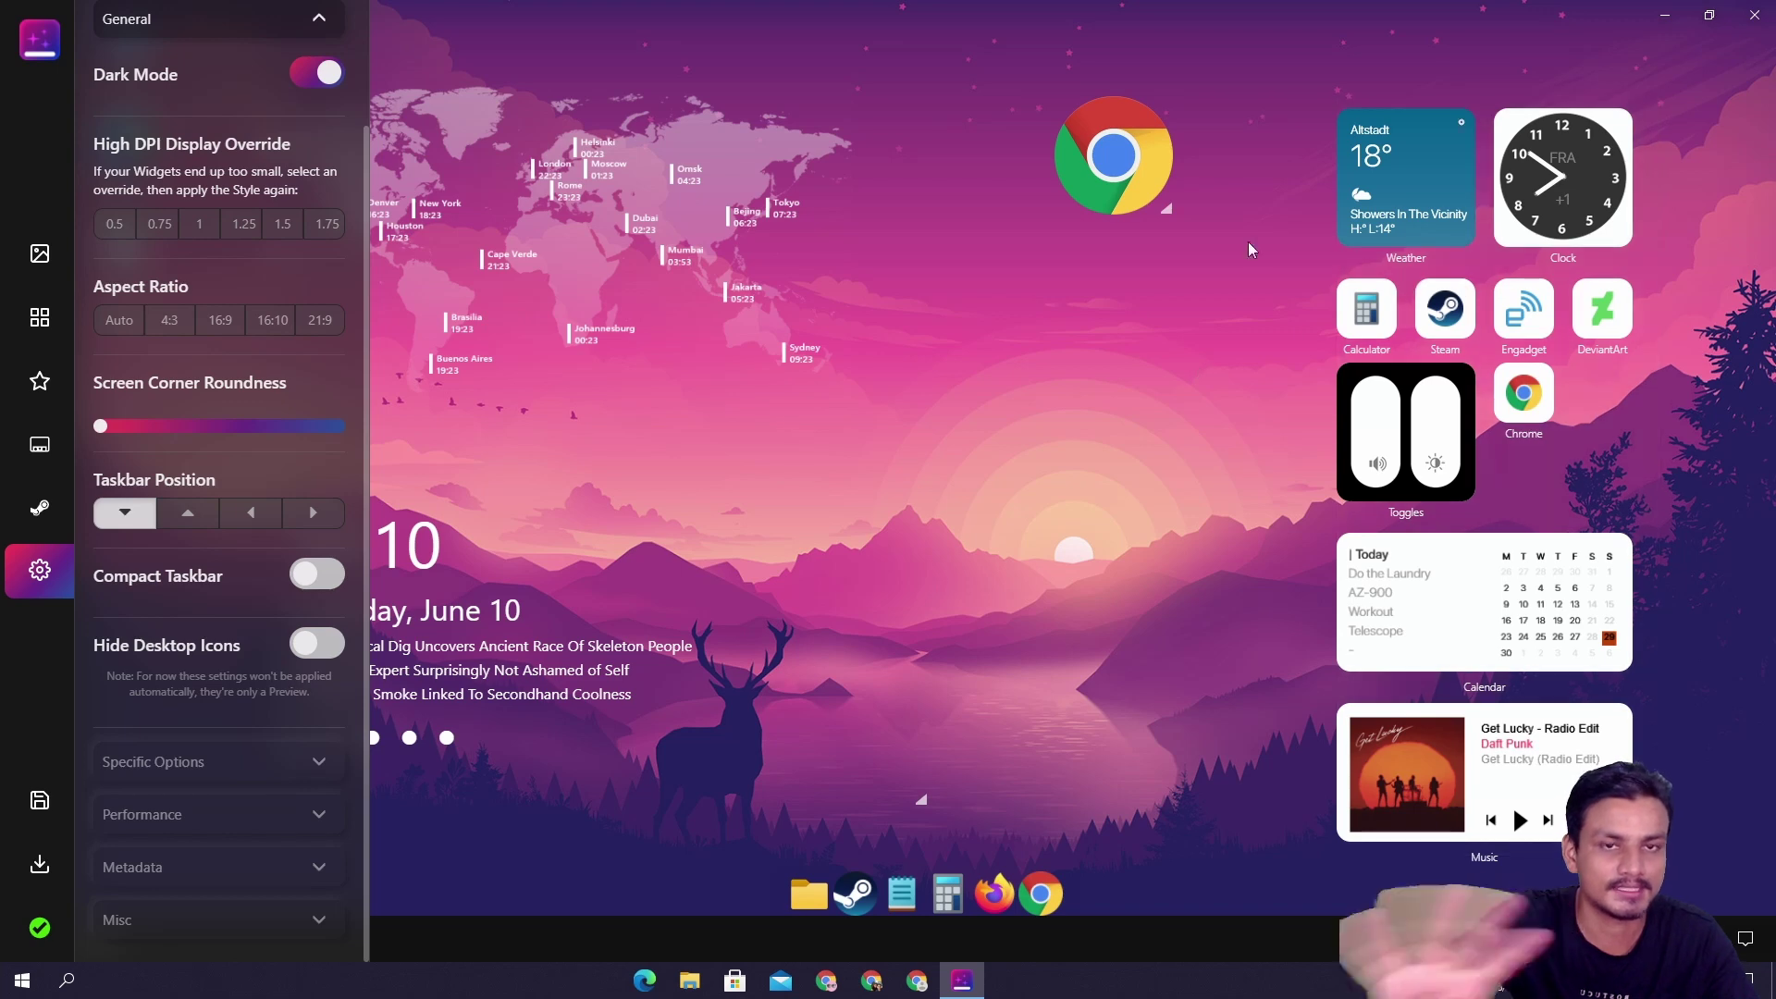
# - Expand the Metadata section and name the style 'KB', leaving the description empty
pyautogui.click(315, 867)
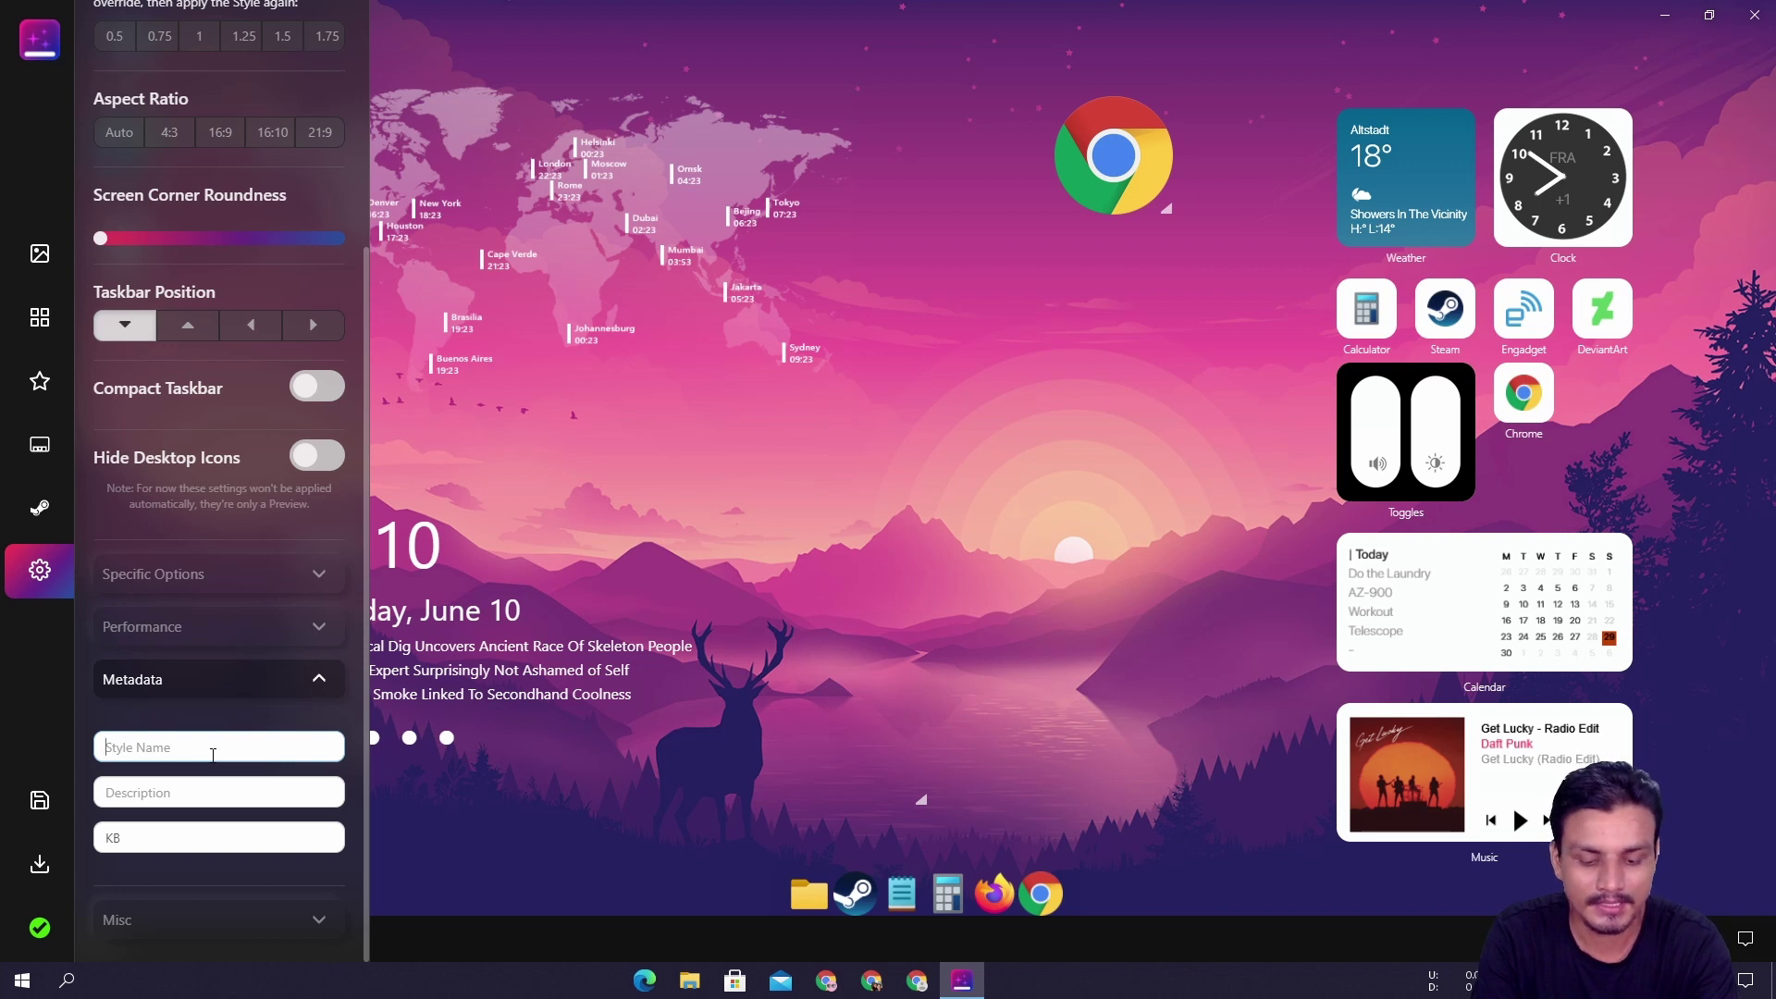
pyautogui.write('KB TUT')
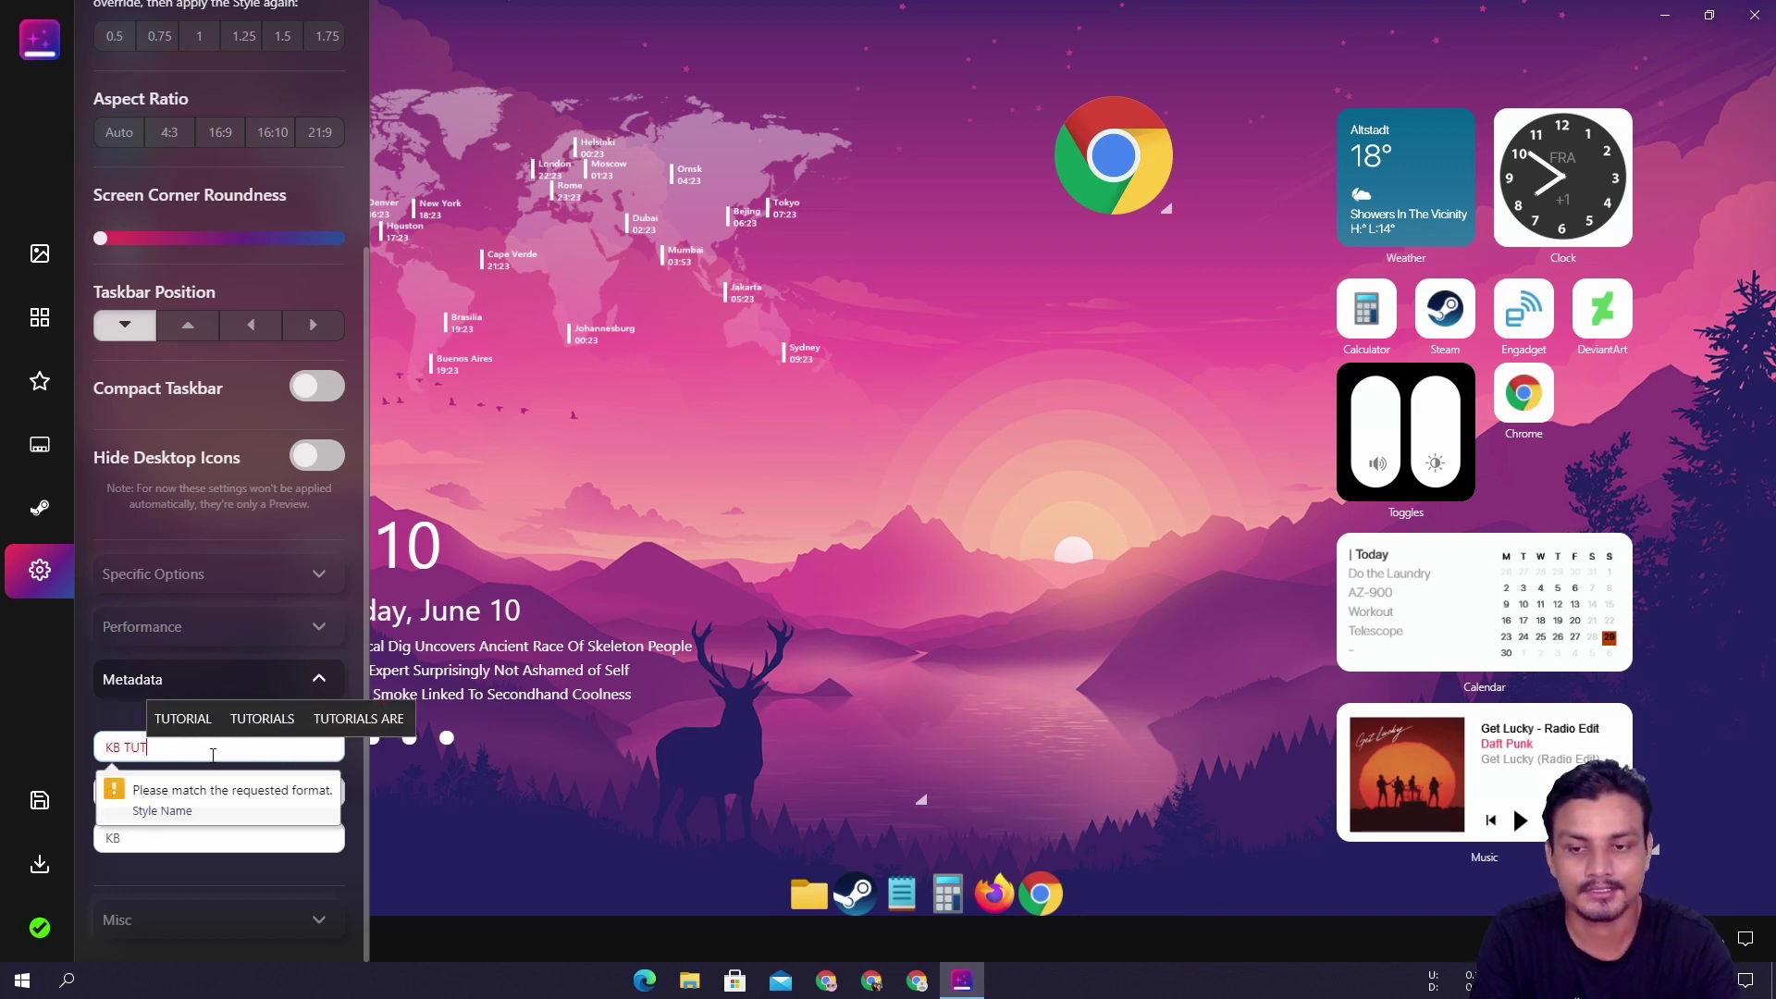
pyautogui.press('BackSpace')
pyautogui.press('BackSpace')
pyautogui.press('BackSpace')
pyautogui.press('BackSpace')
pyautogui.press('BackSpace')
pyautogui.press('BackSpace')
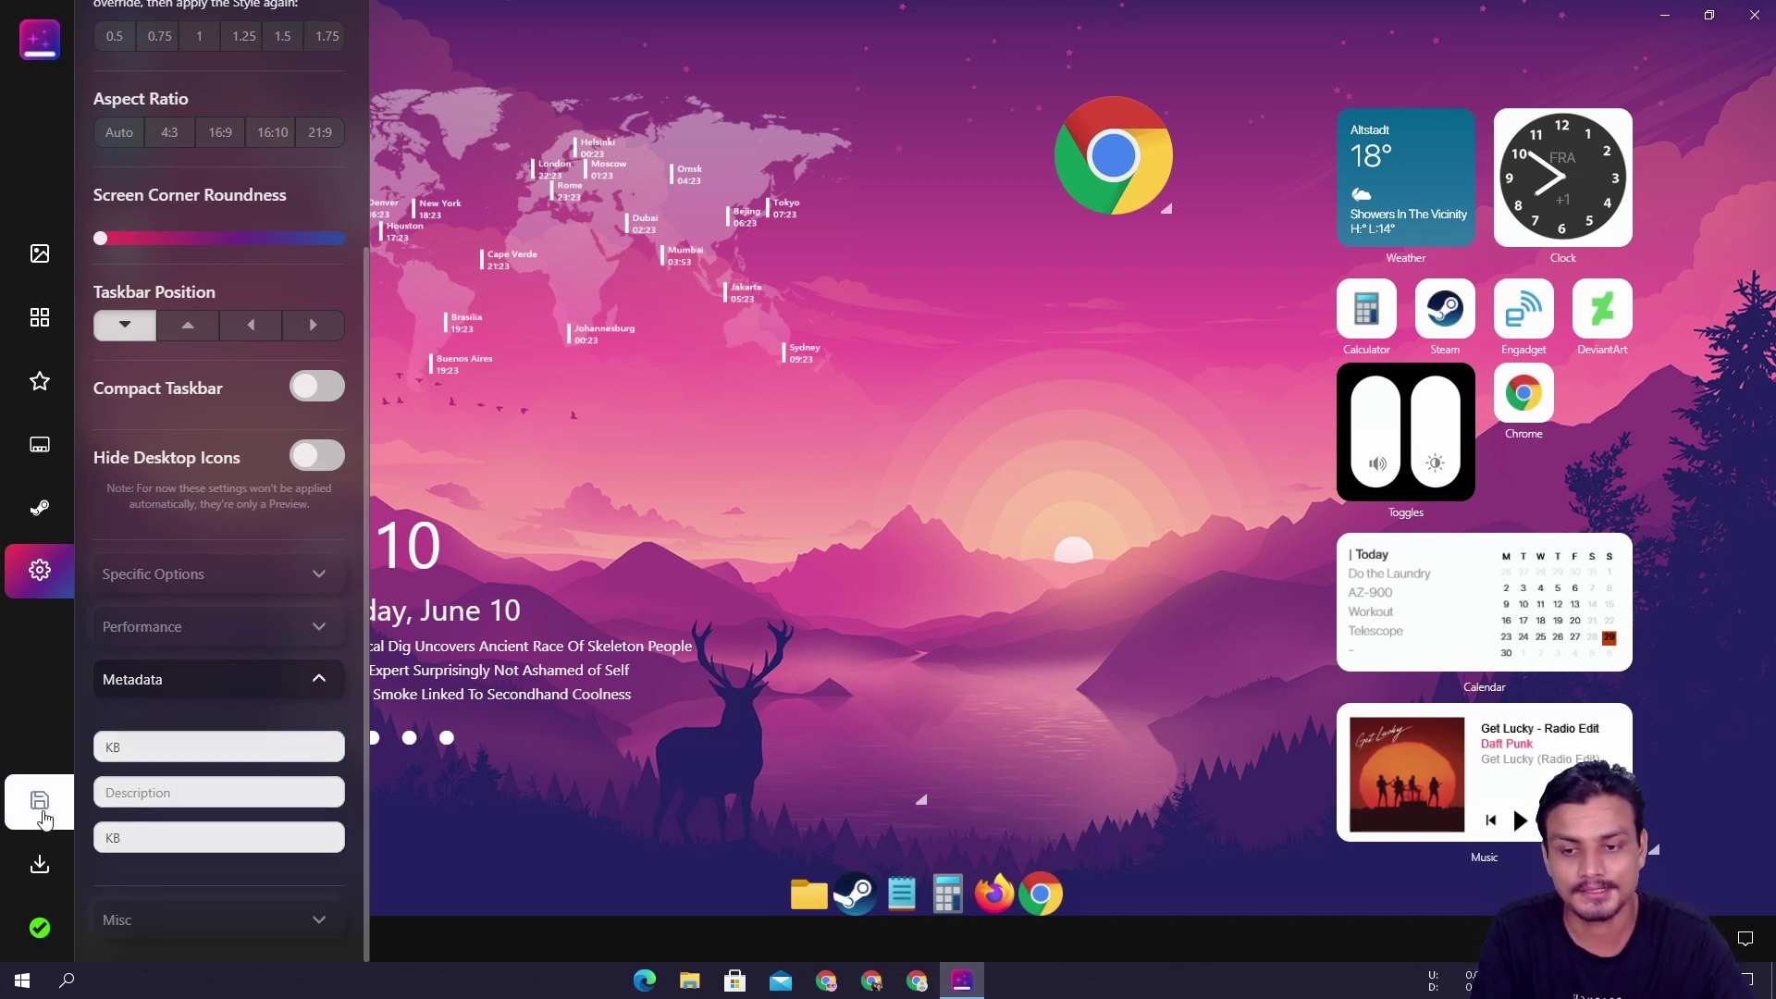
pyautogui.click(38, 804)
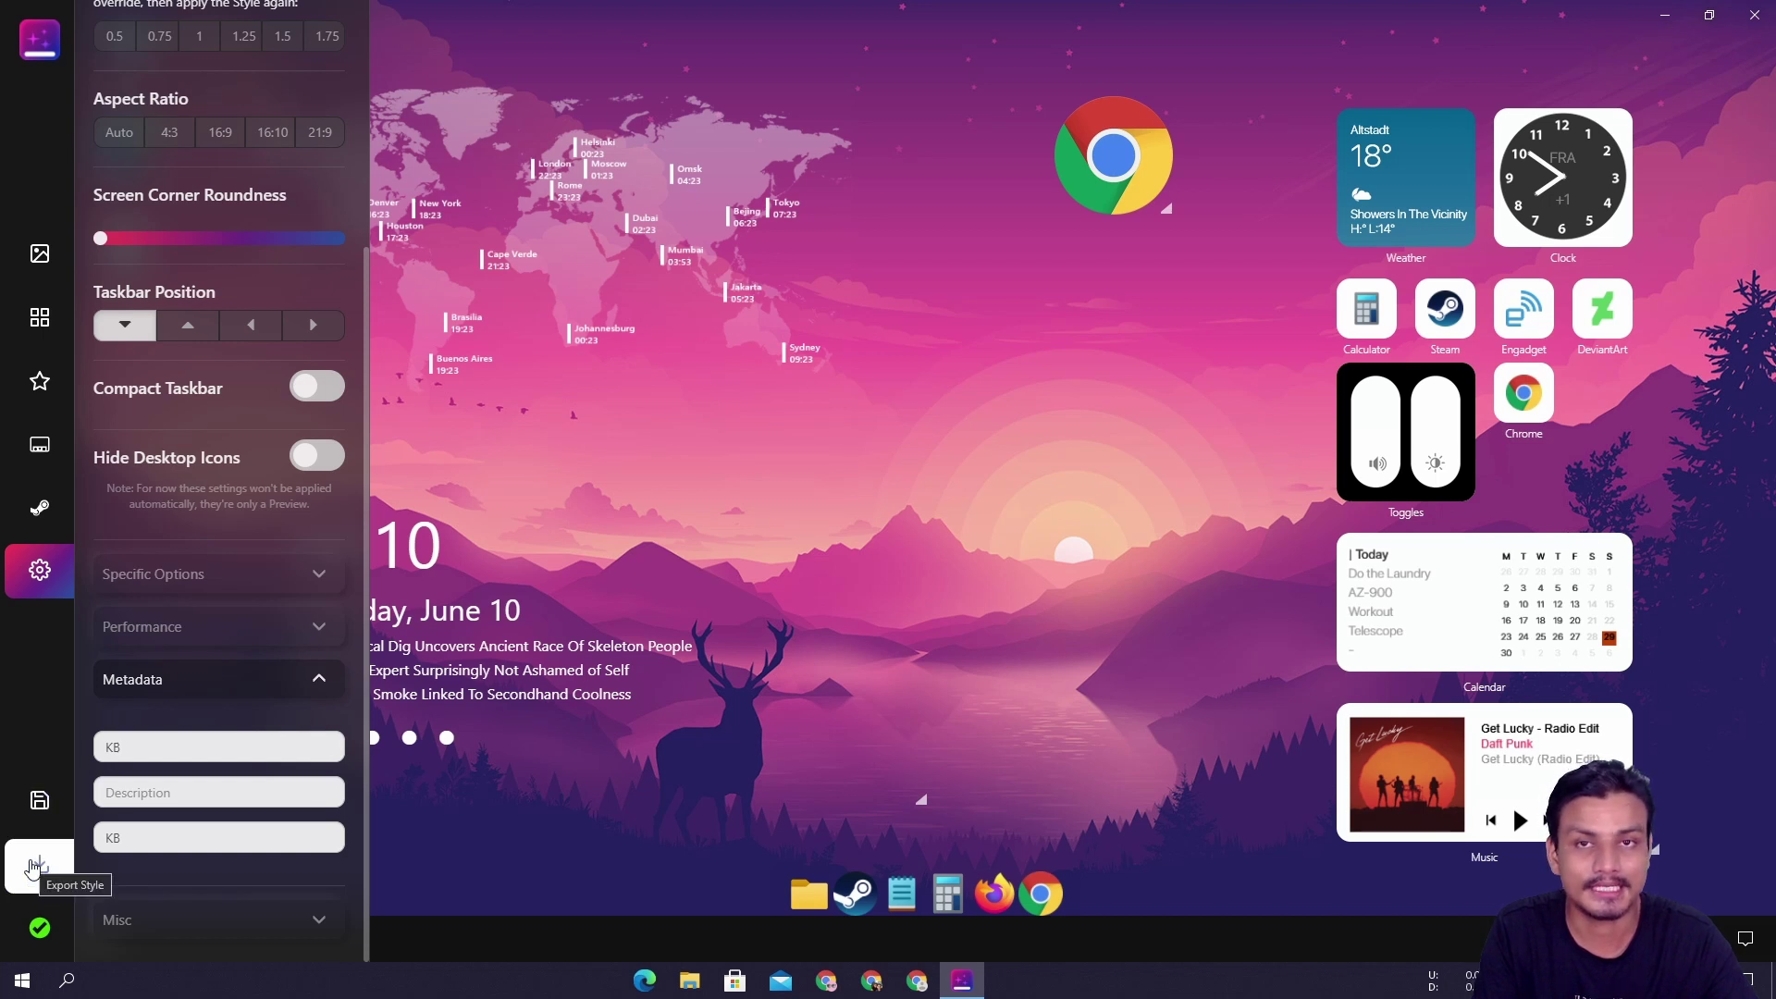
pyautogui.click(35, 868)
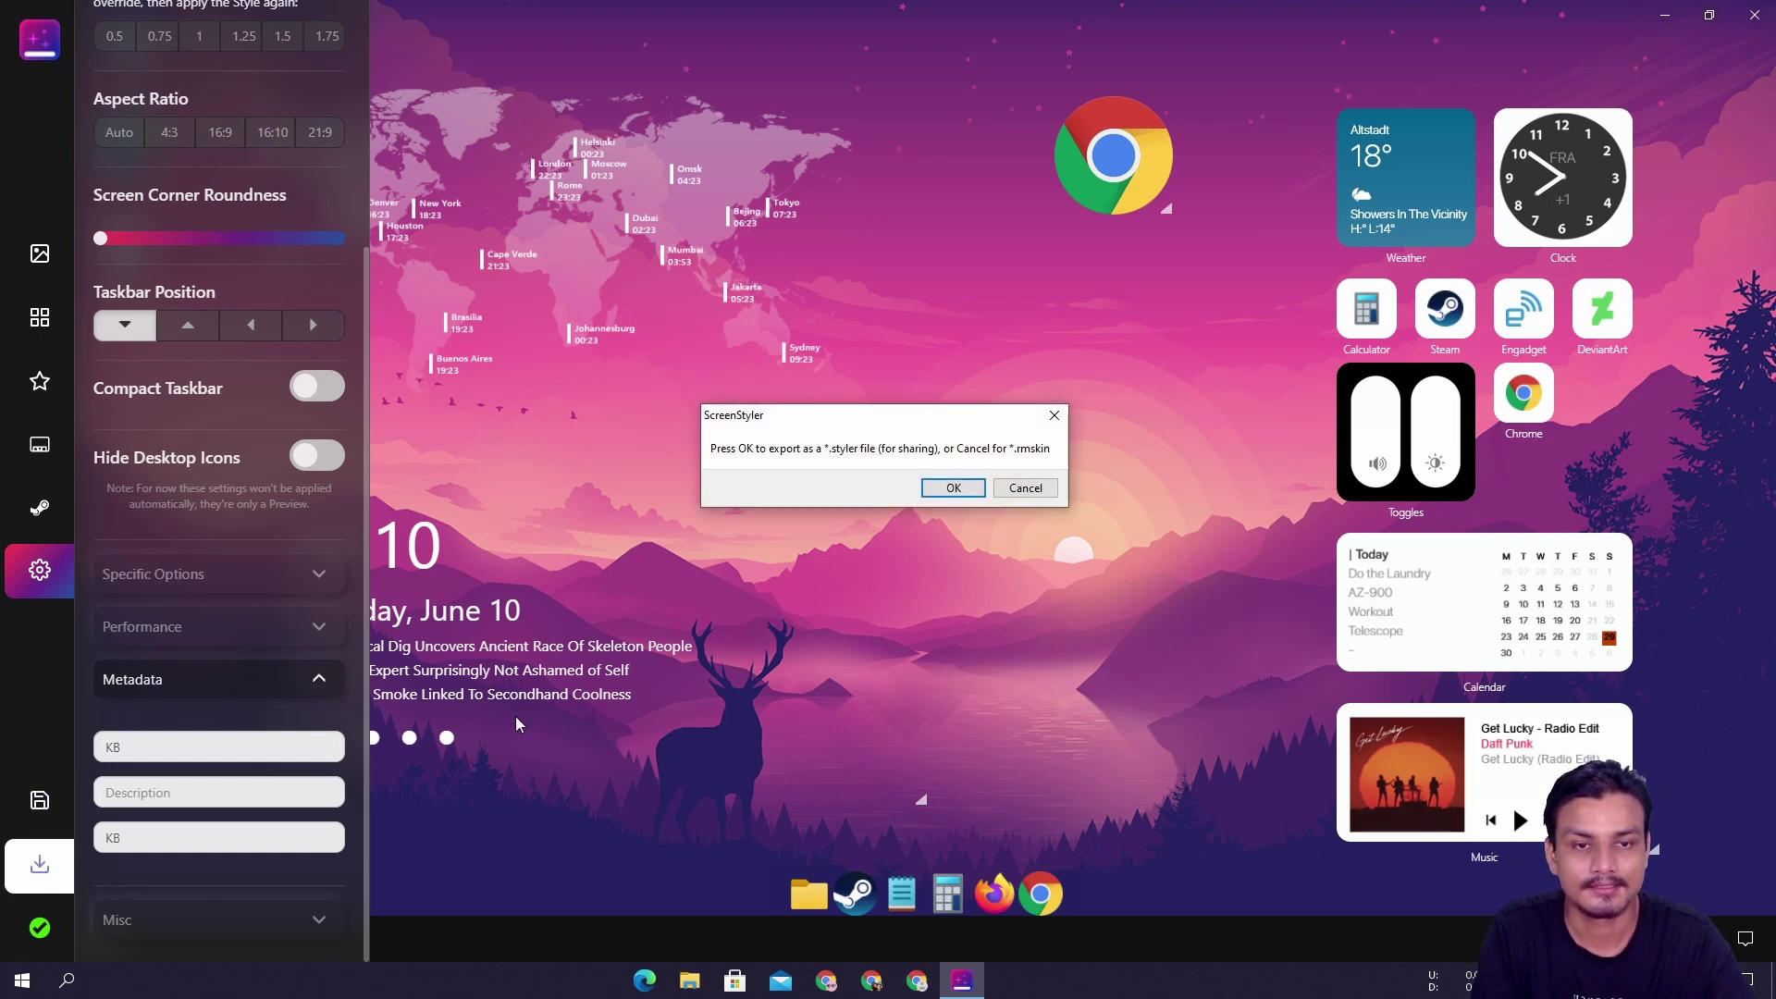
pyautogui.click(1025, 487)
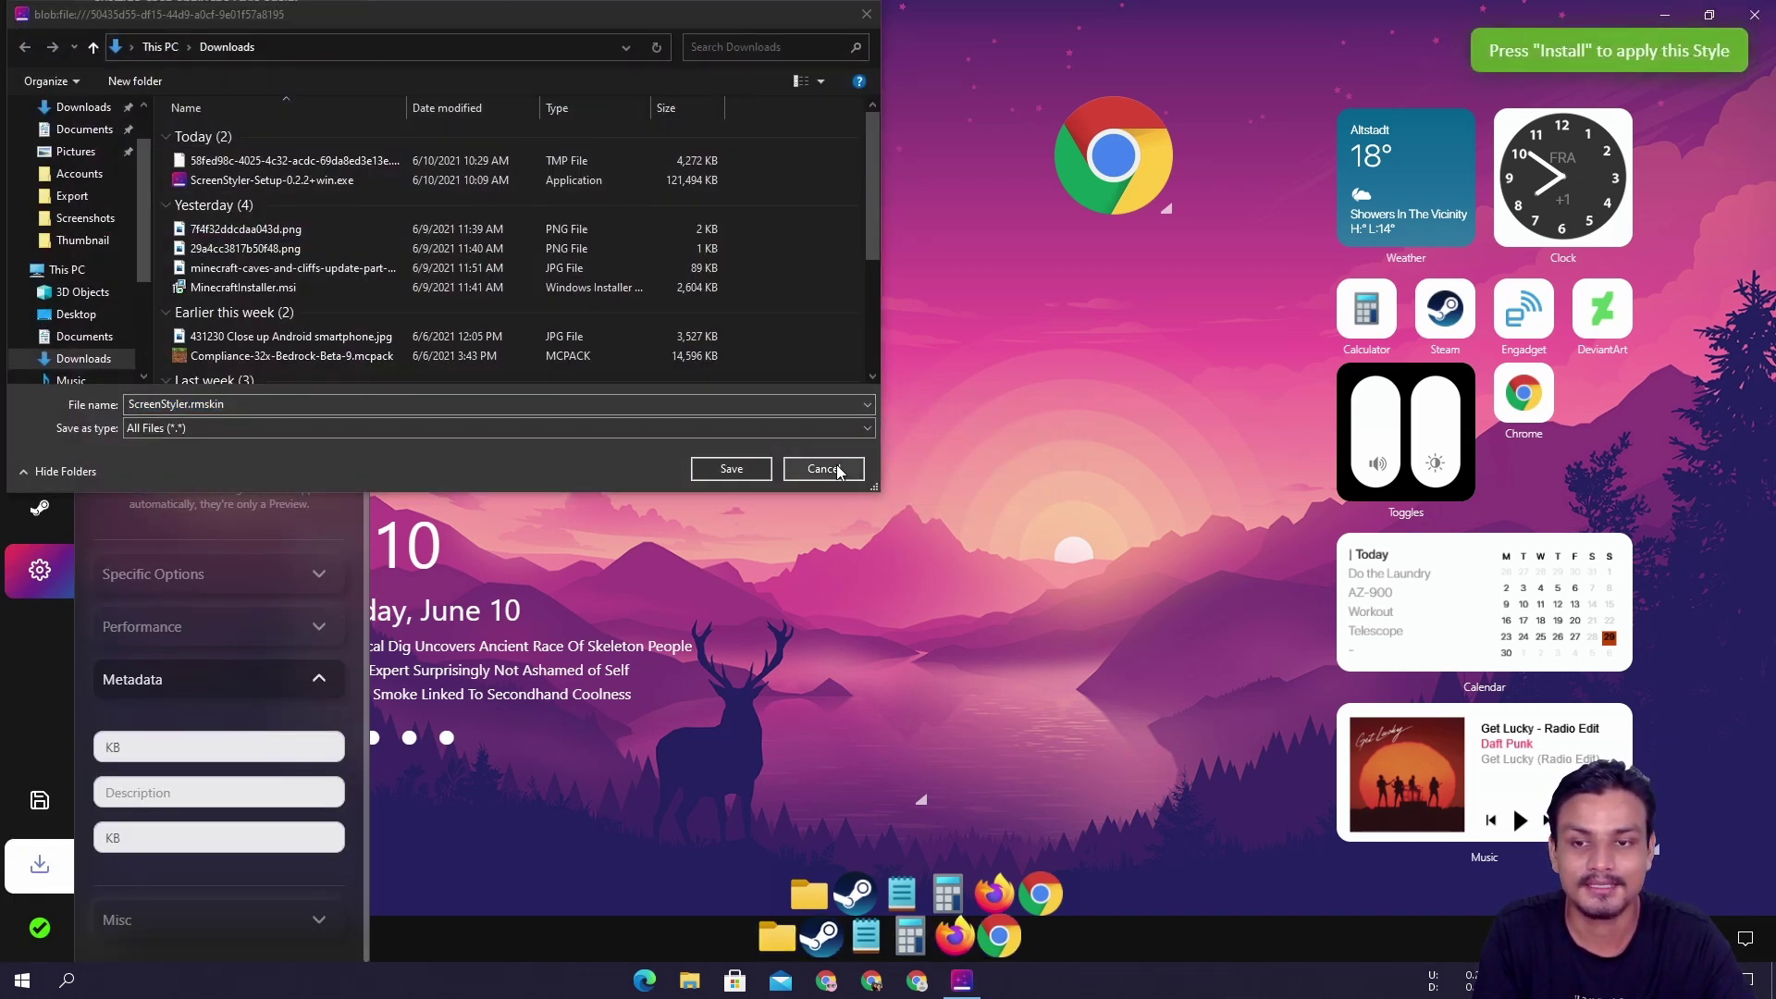
pyautogui.click(812, 459)
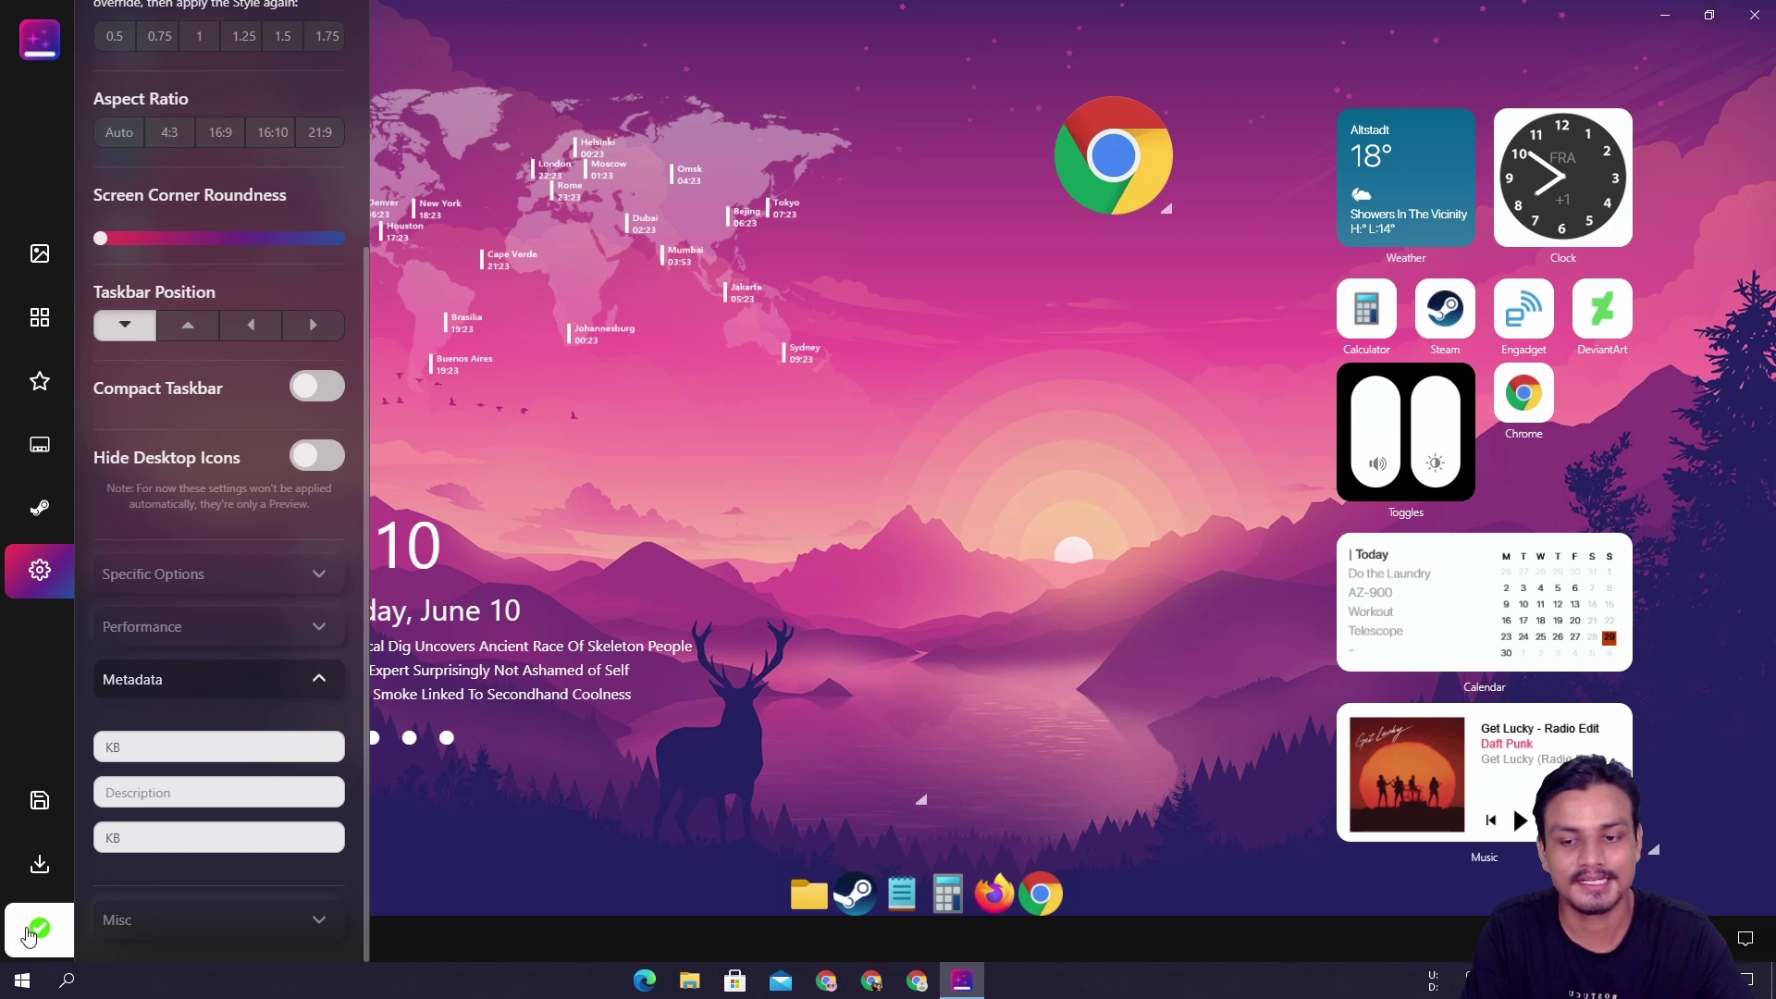
pyautogui.click(38, 929)
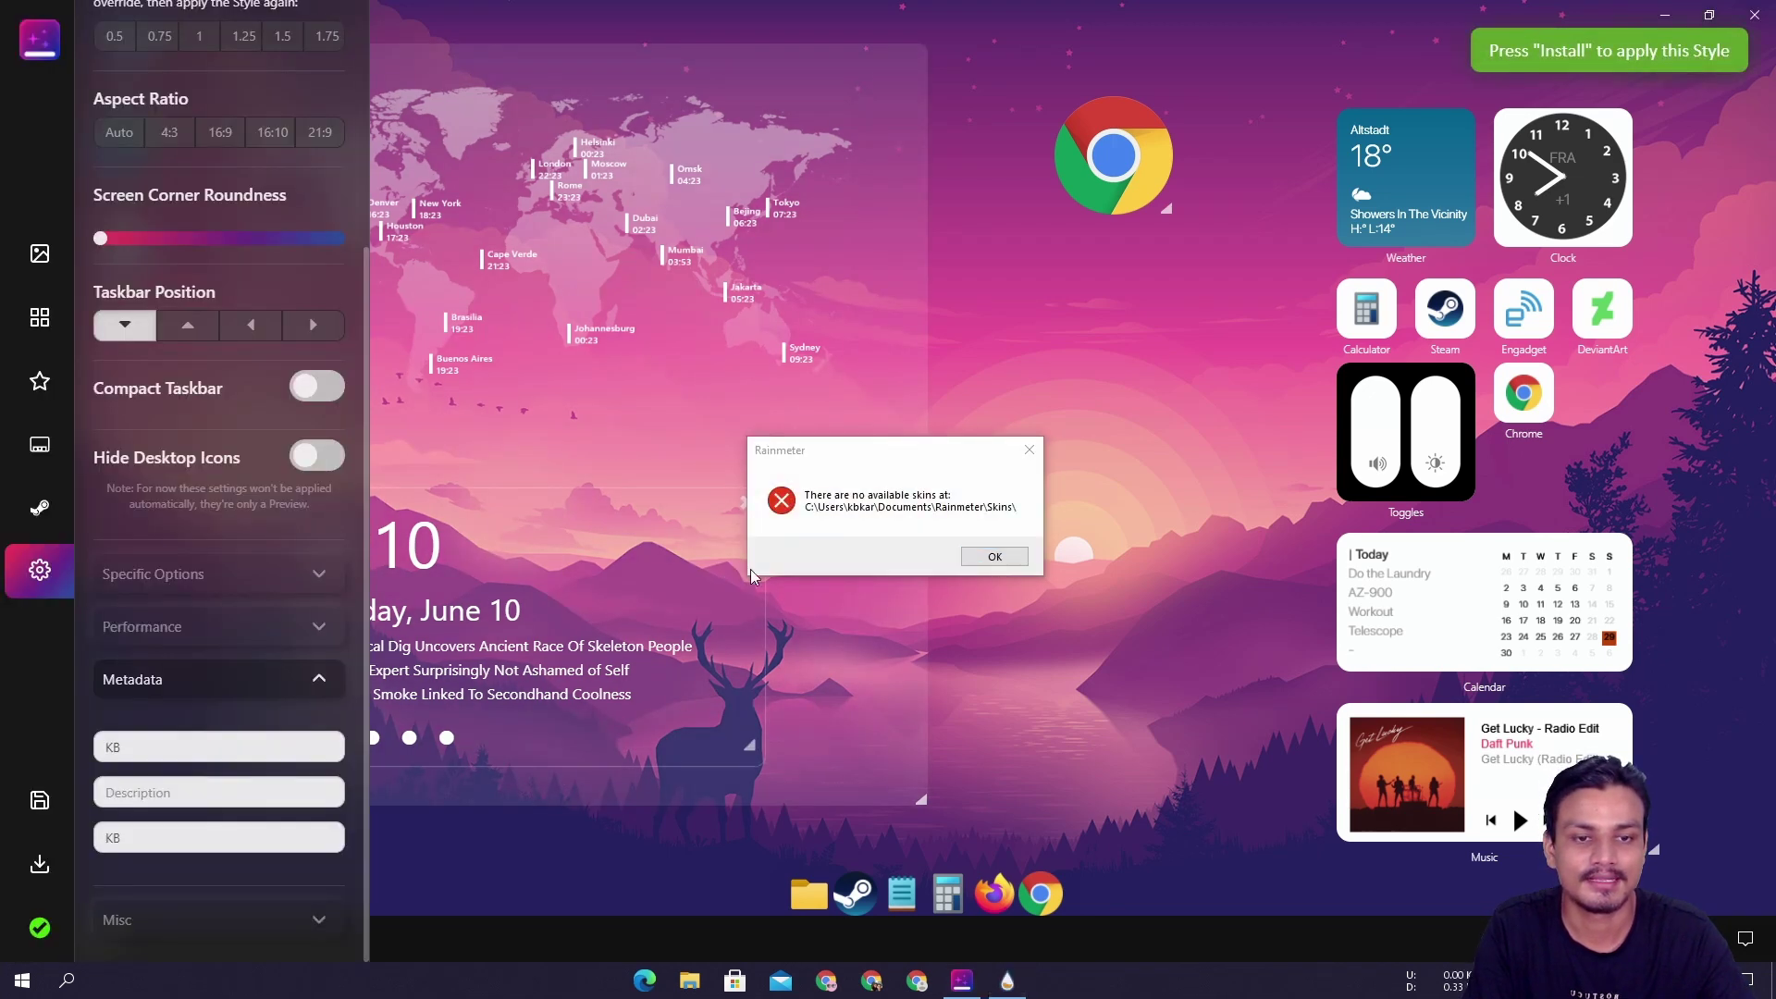
pyautogui.click(994, 558)
pyautogui.moveTo(867, 292); pyautogui.dragTo(853, 273)
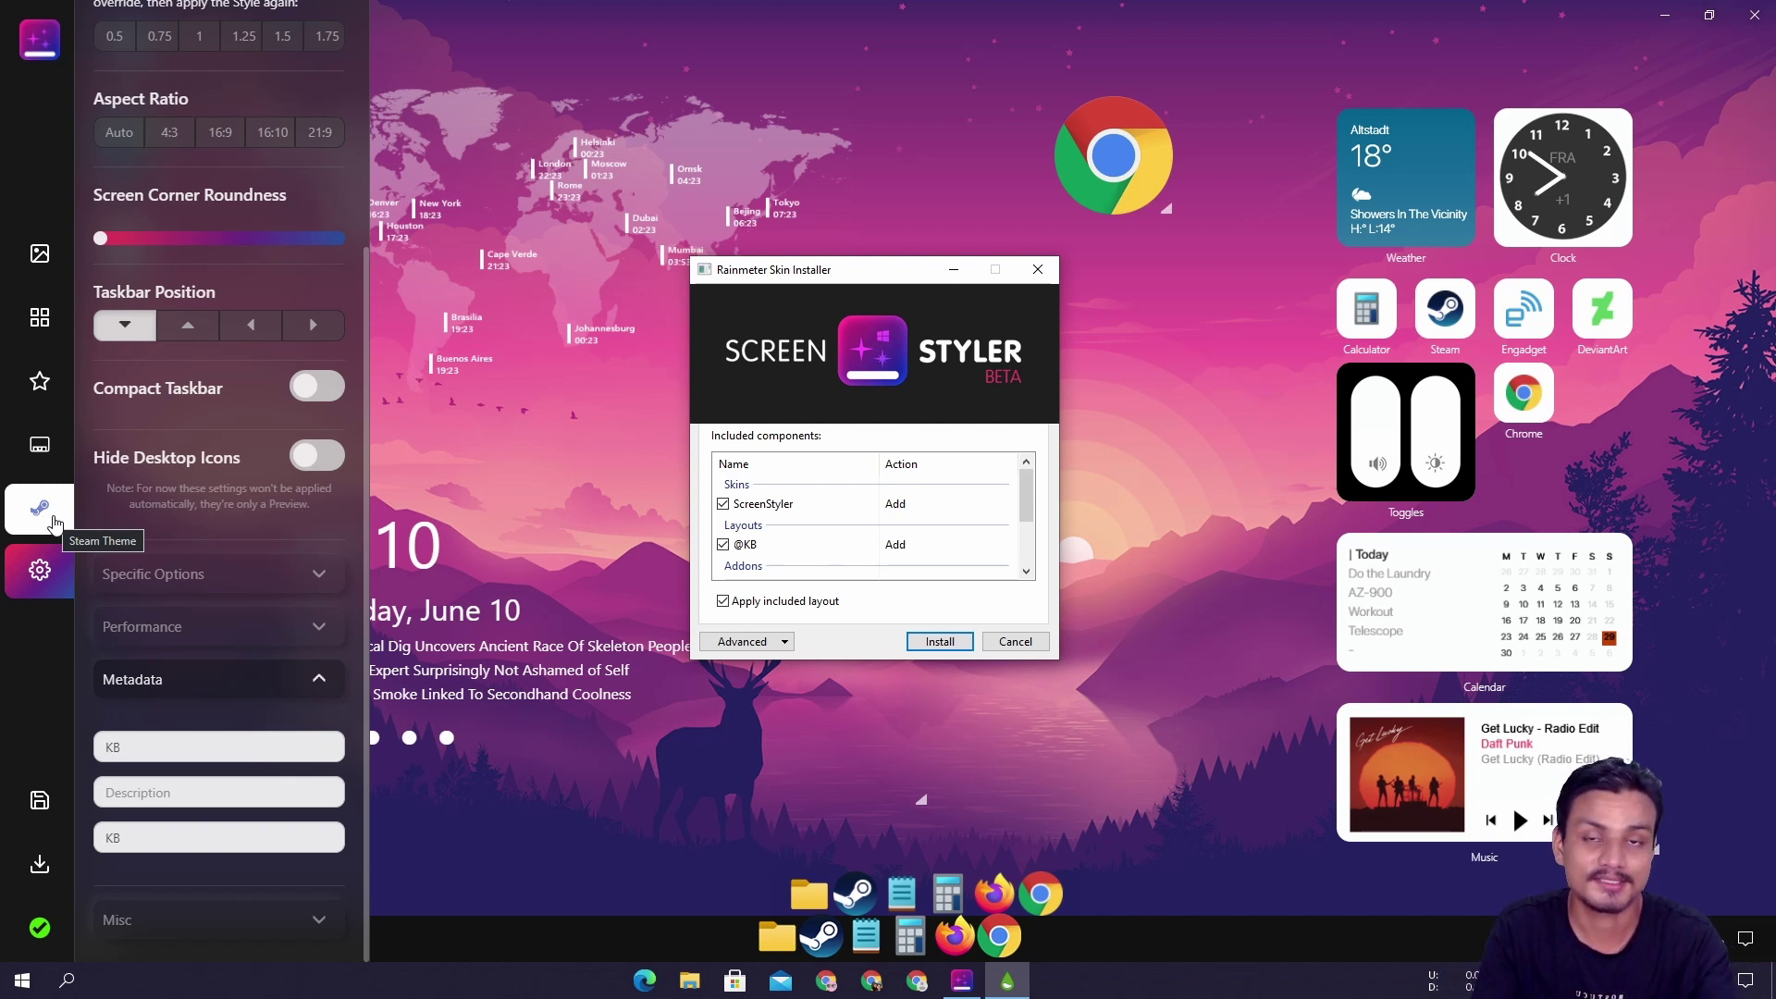
pyautogui.moveTo(858, 278); pyautogui.dragTo(881, 263)
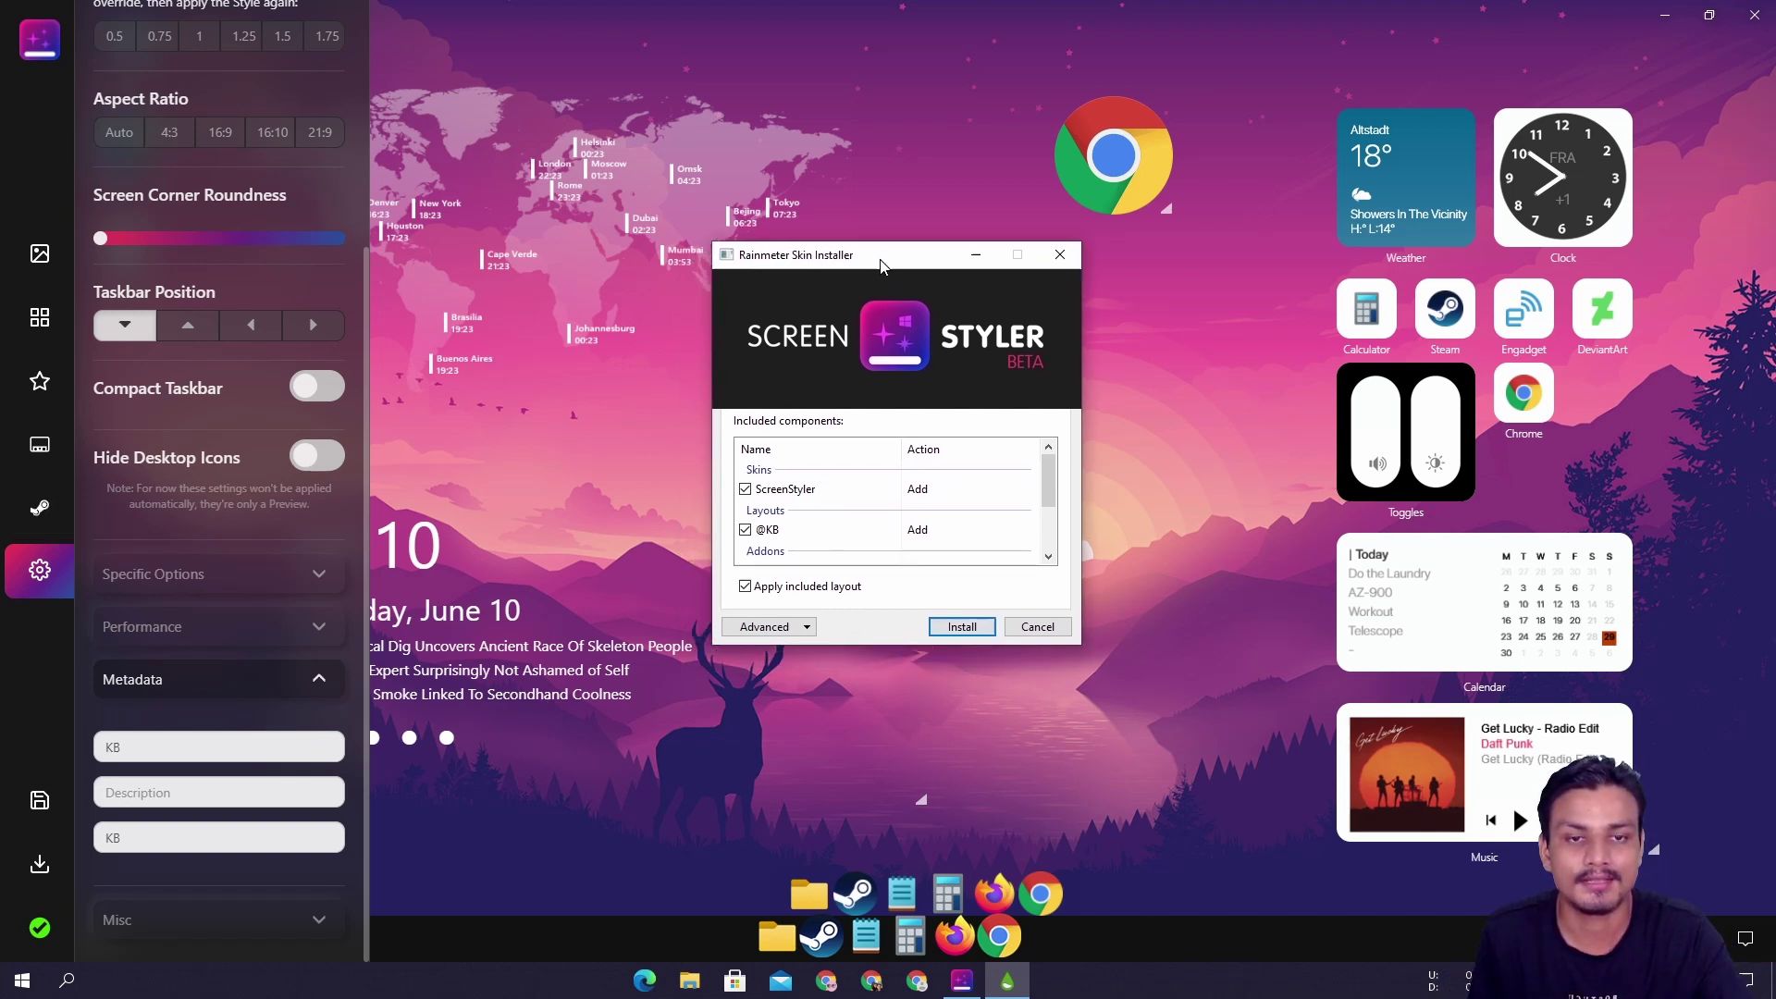
pyautogui.click(963, 629)
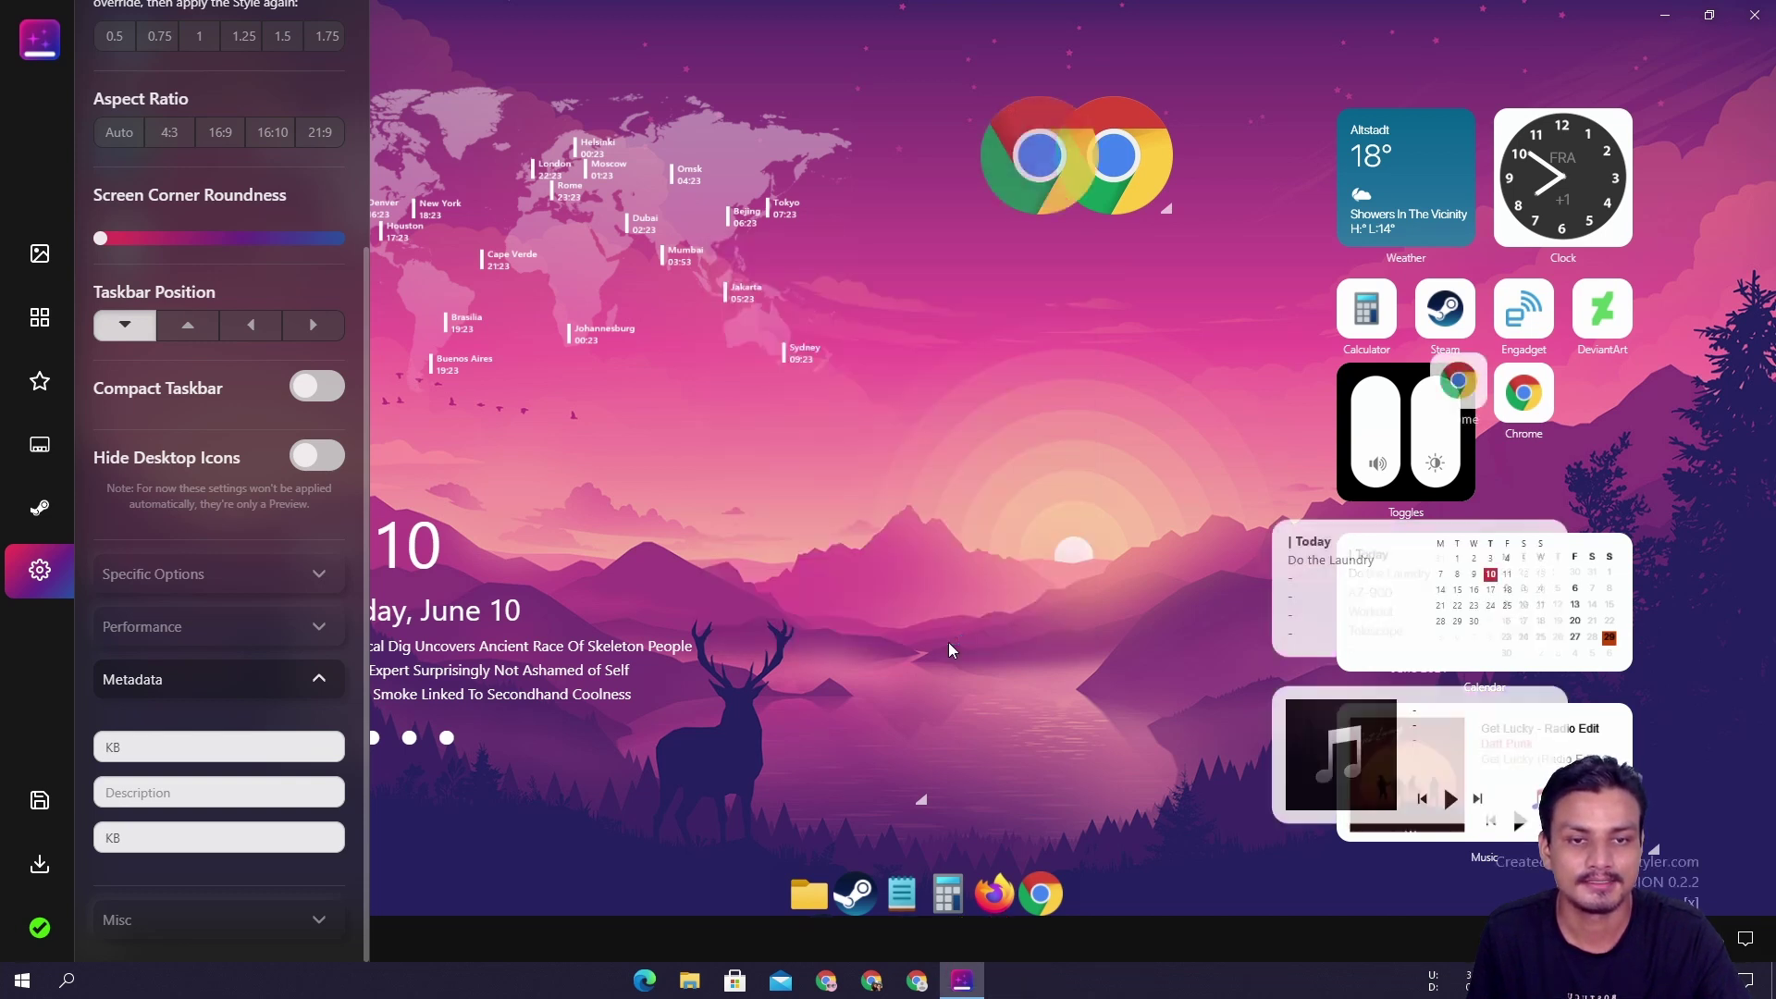
pyautogui.click(1664, 15)
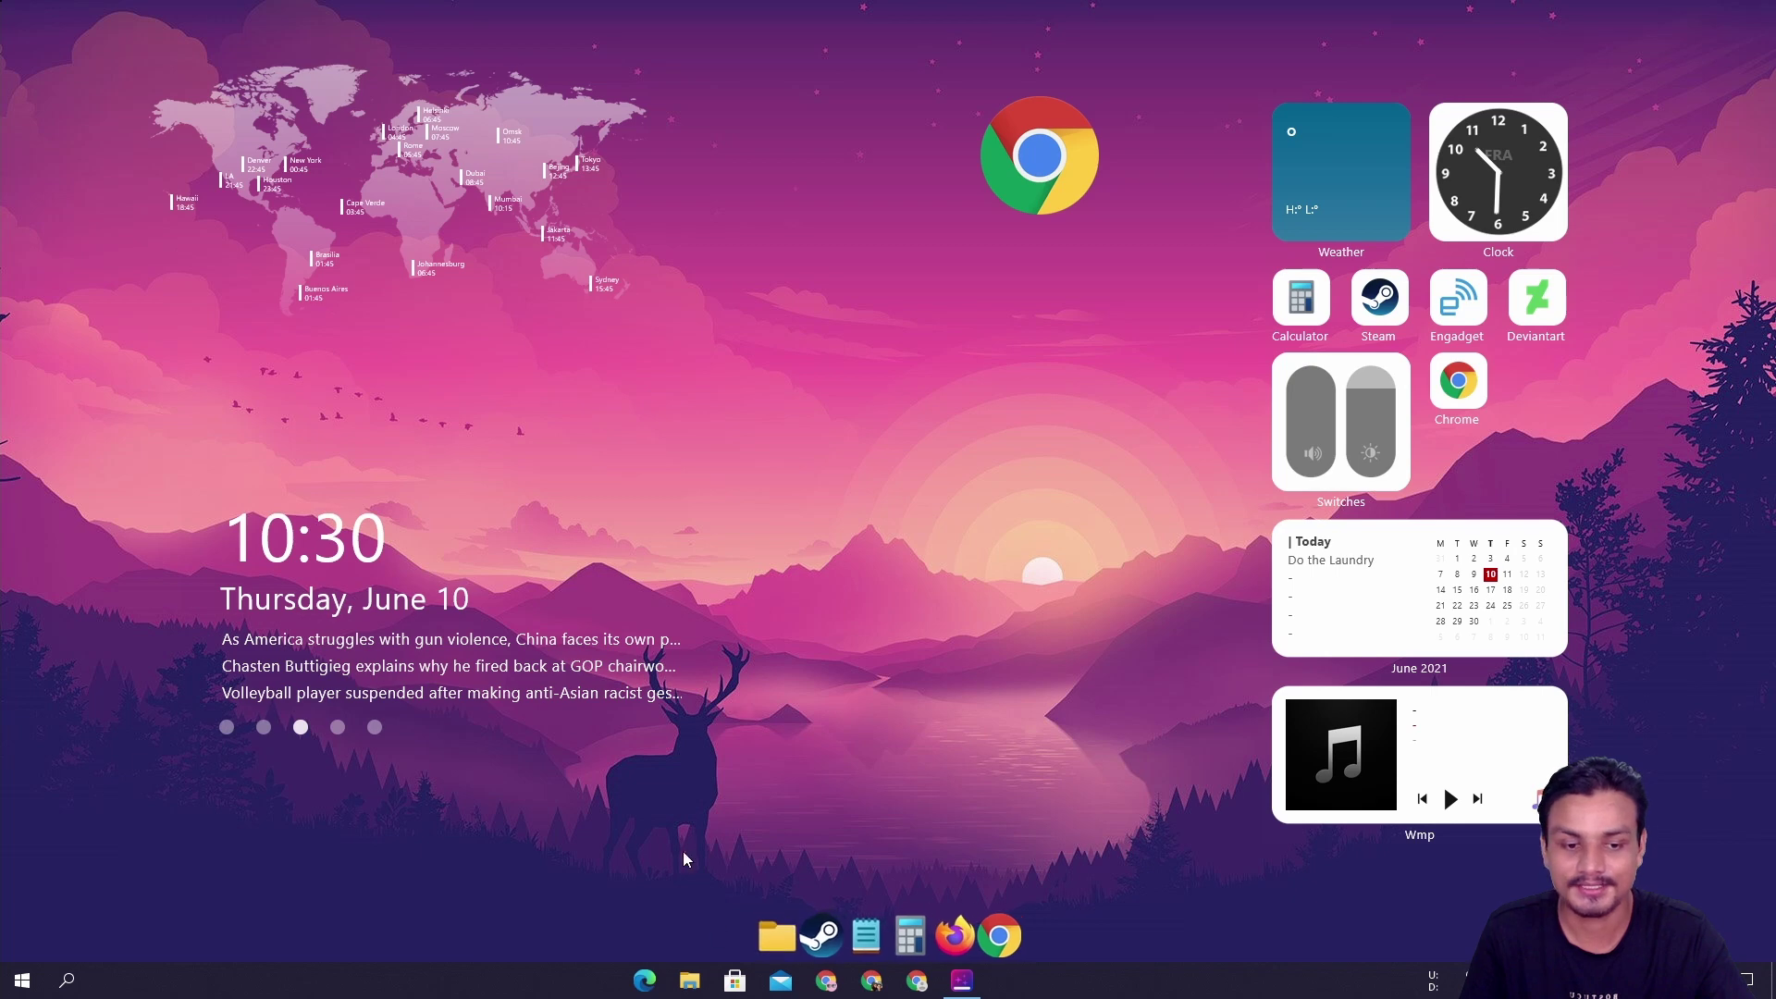
pyautogui.click(775, 930)
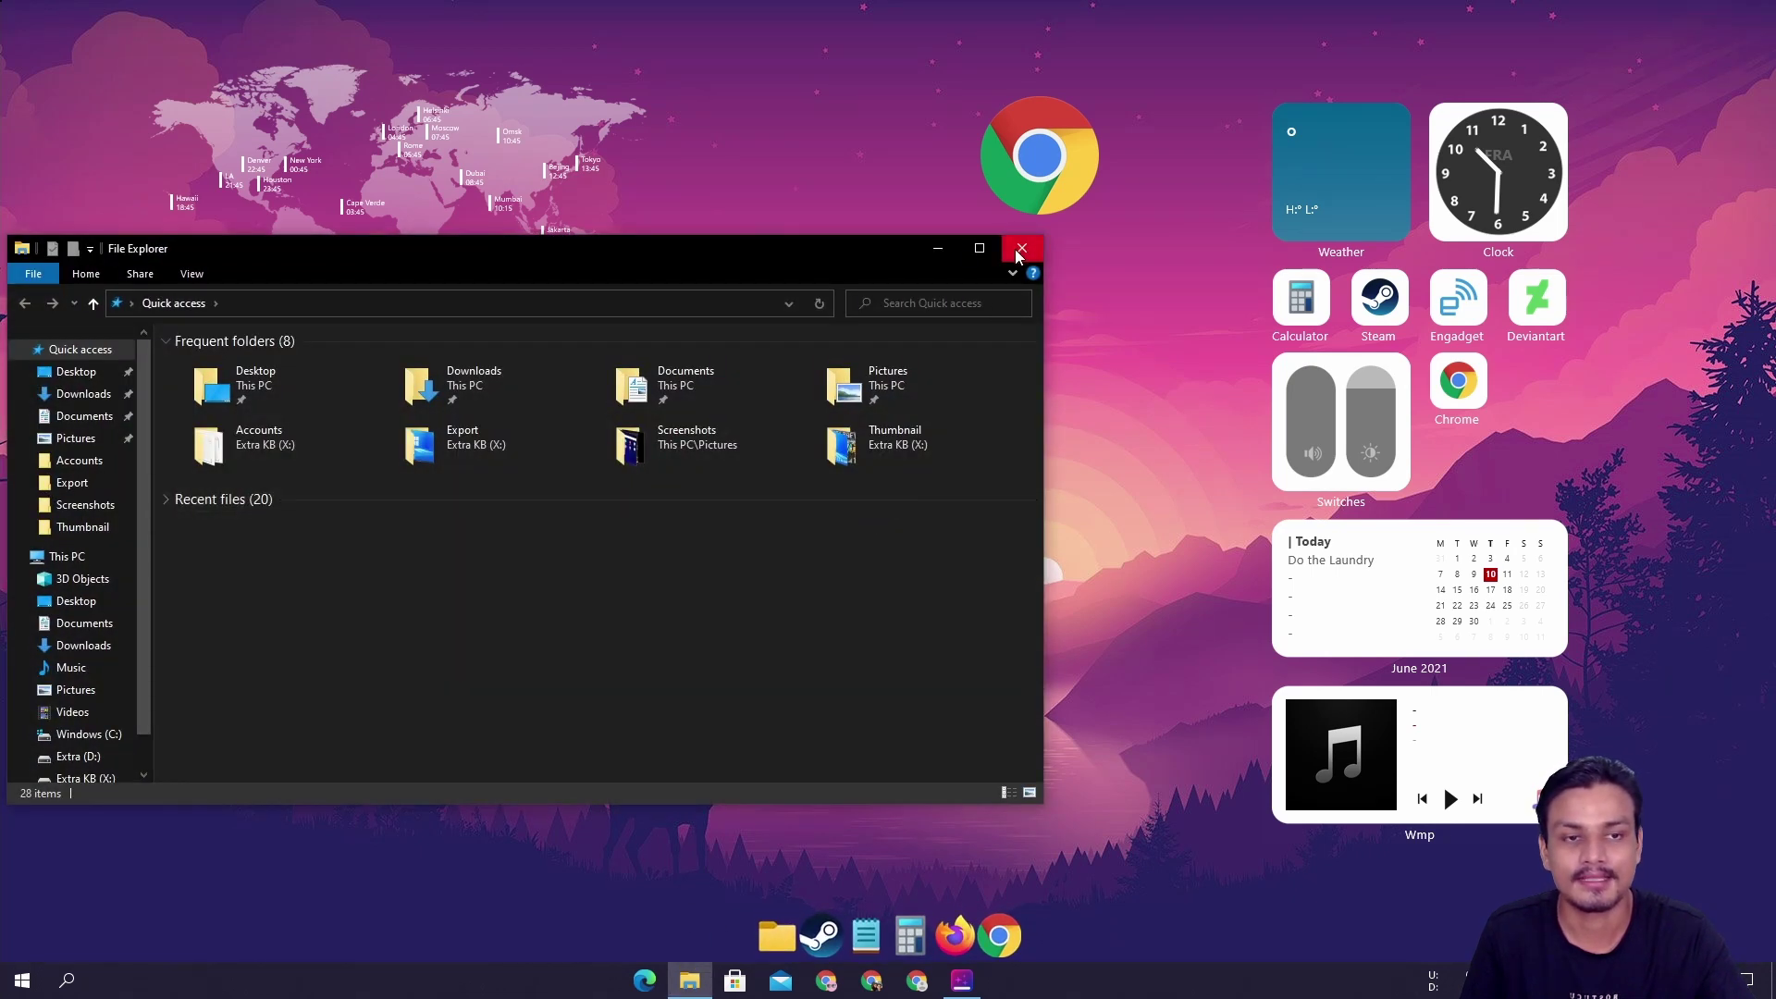
pyautogui.click(1022, 248)
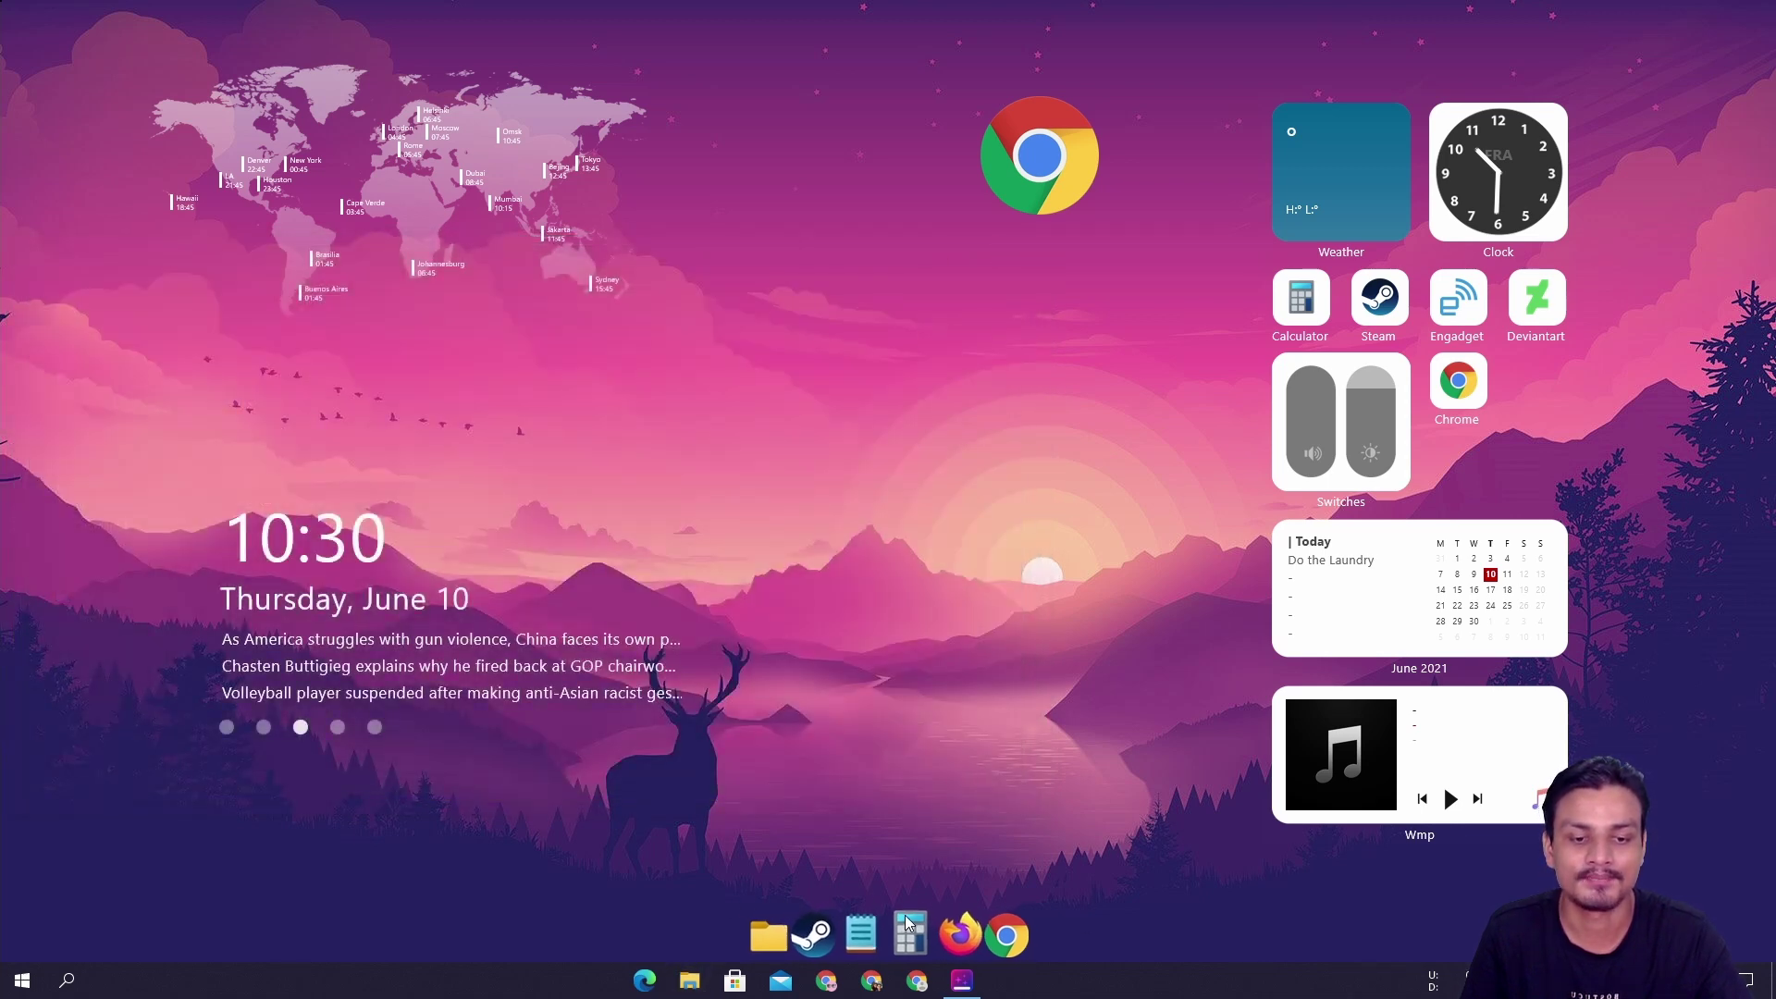
pyautogui.click(862, 925)
pyautogui.click(422, 429)
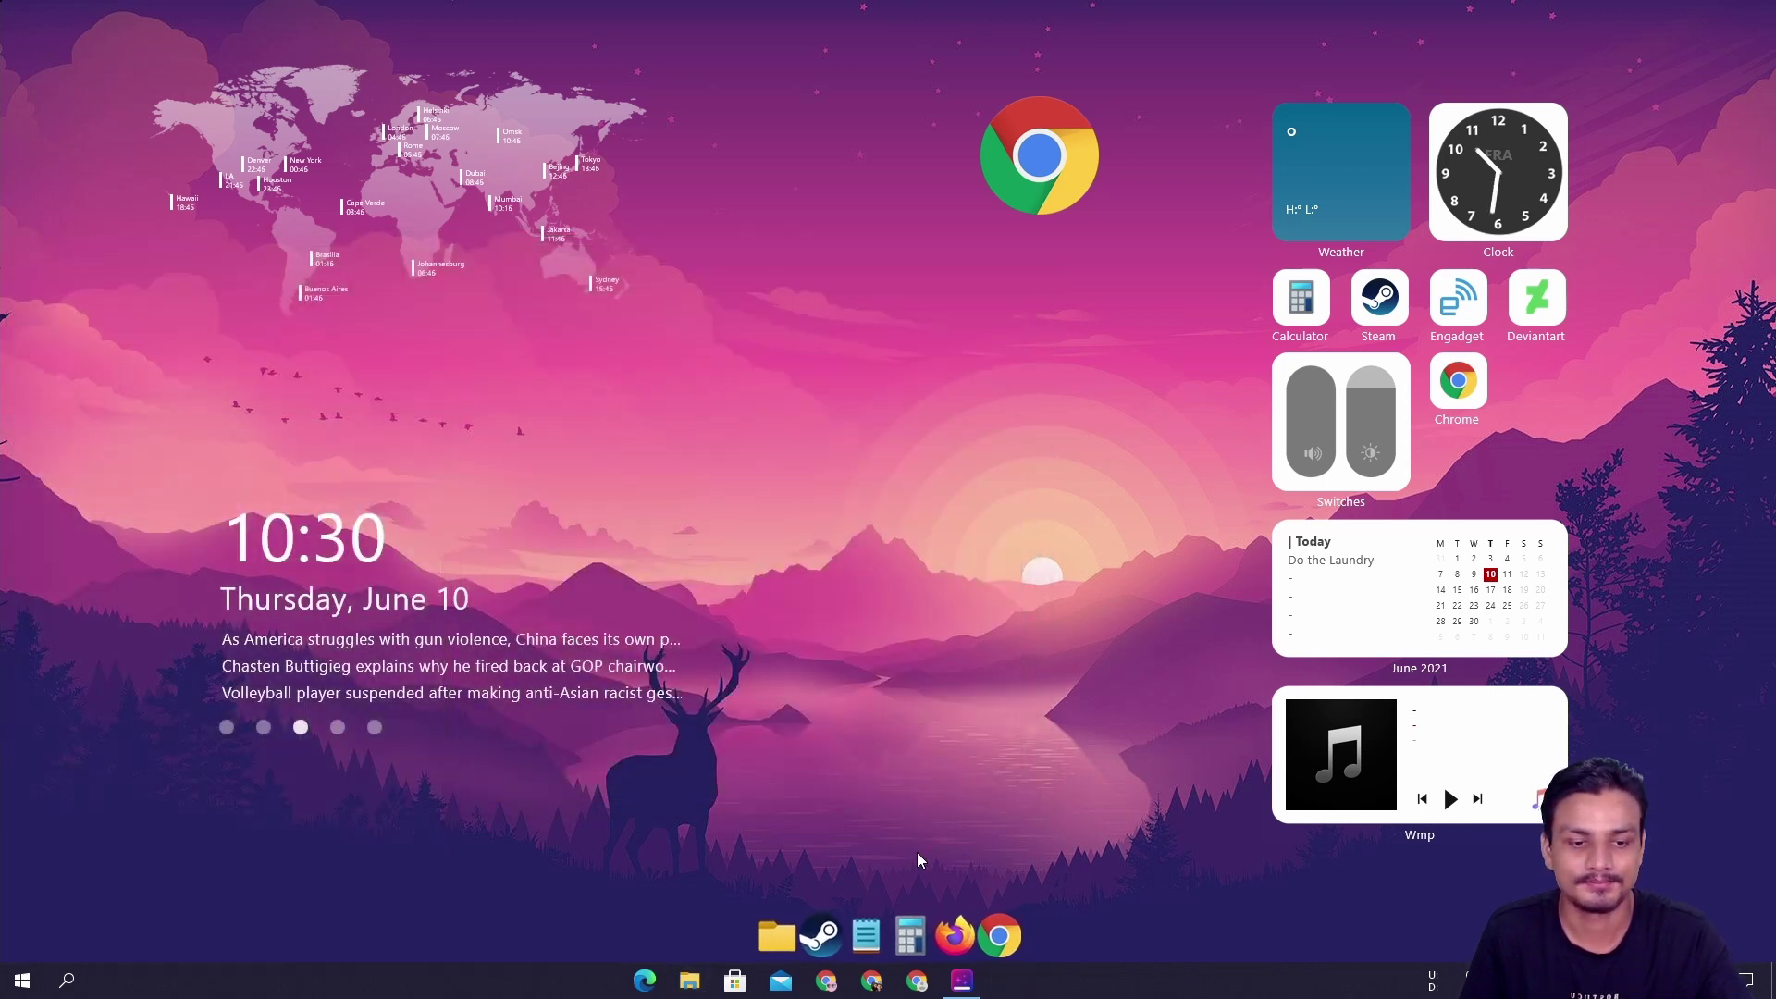
pyautogui.click(909, 932)
pyautogui.click(321, 46)
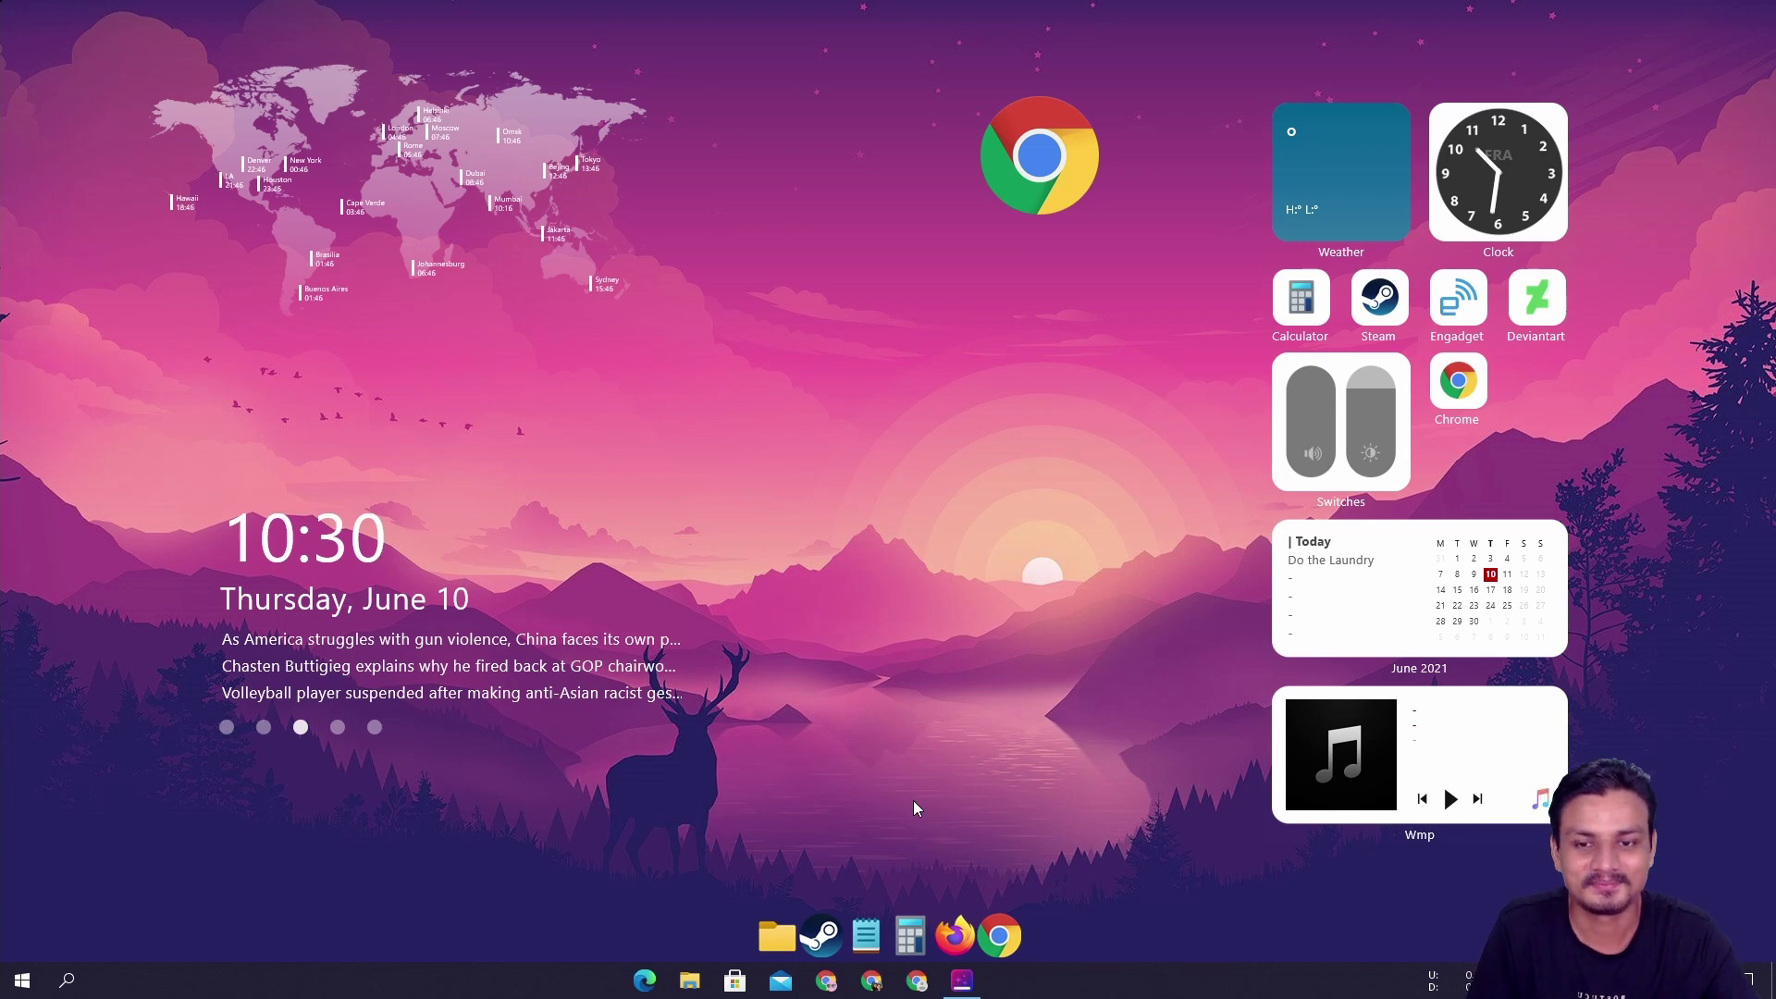
pyautogui.click(962, 980)
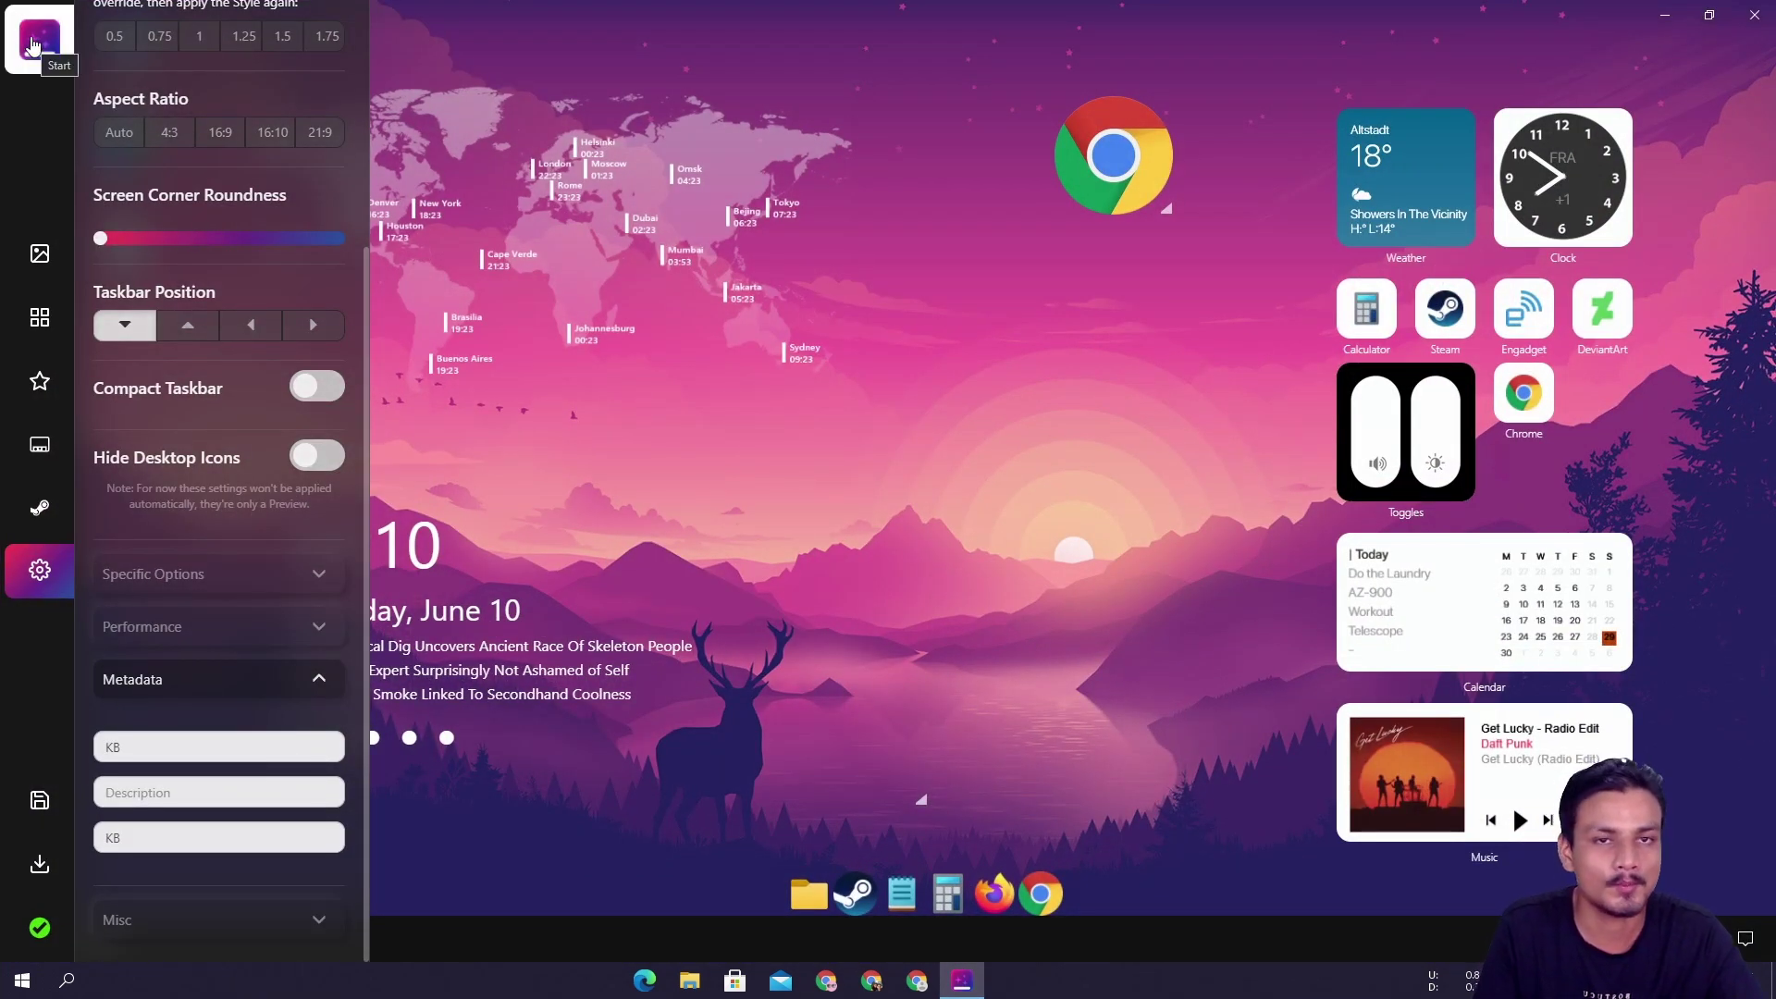
# - Reopen the KB style from Your styles on the home page without saving current changes
pyautogui.click(32, 44)
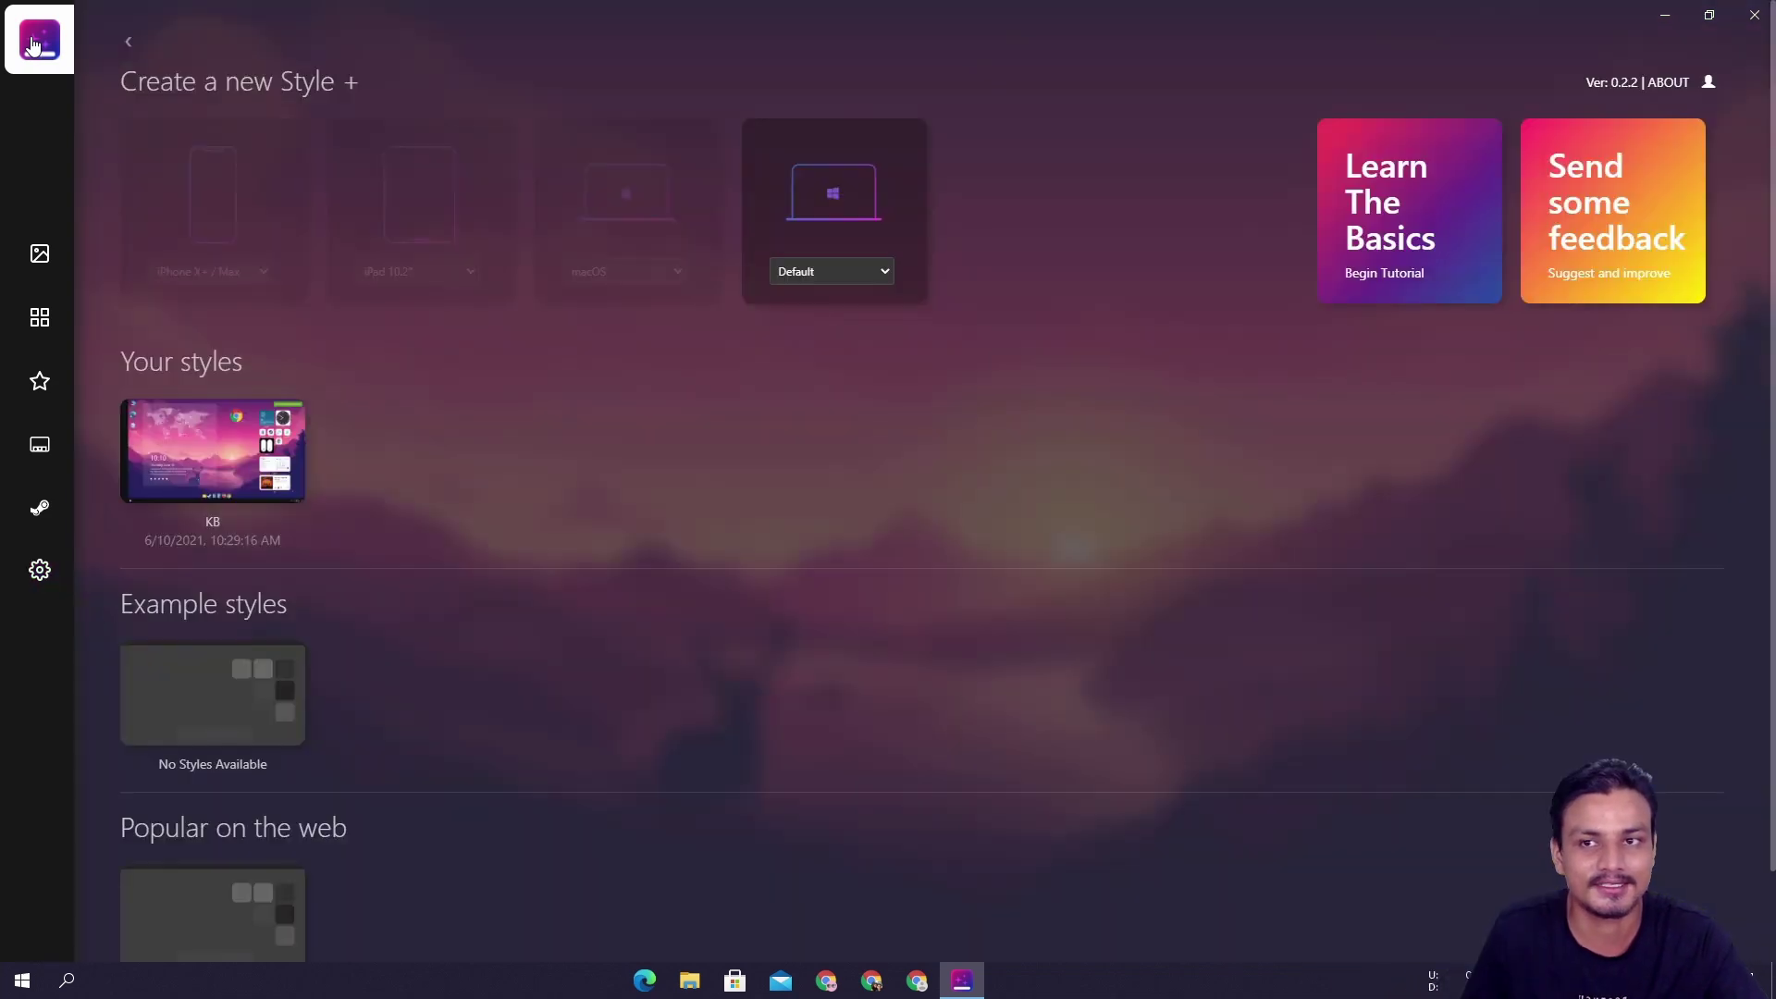
pyautogui.moveTo(195, 447)
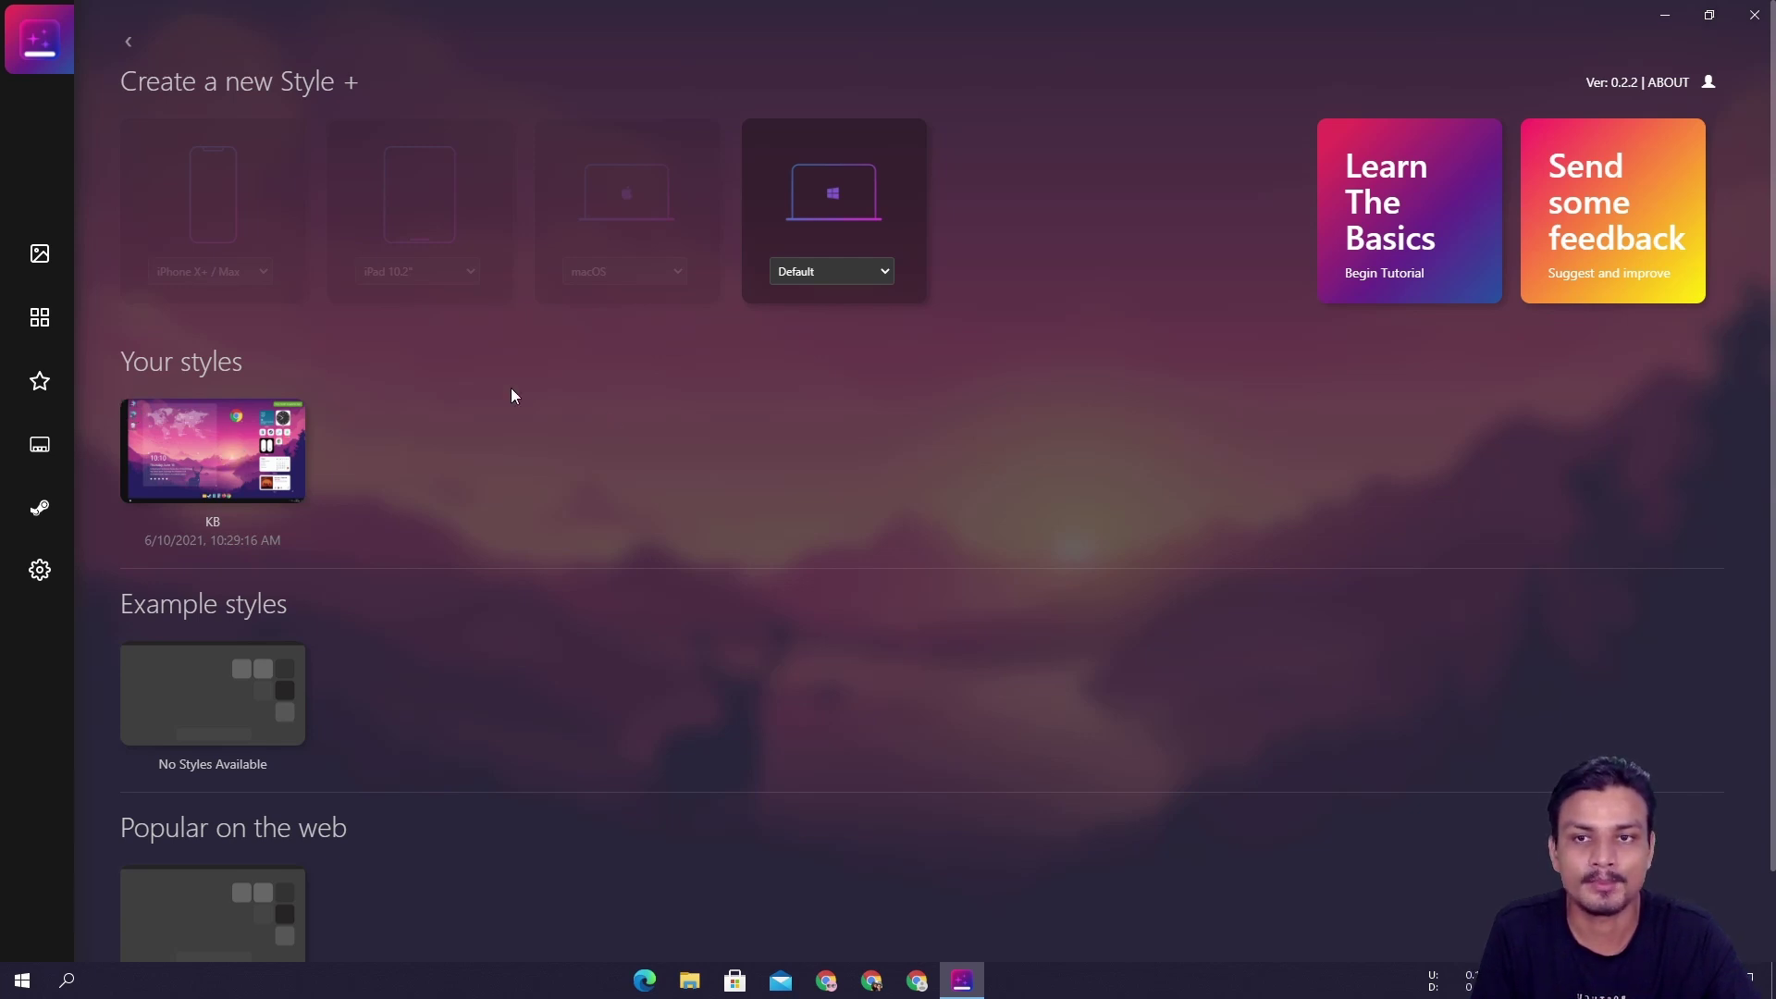
pyautogui.click(310, 92)
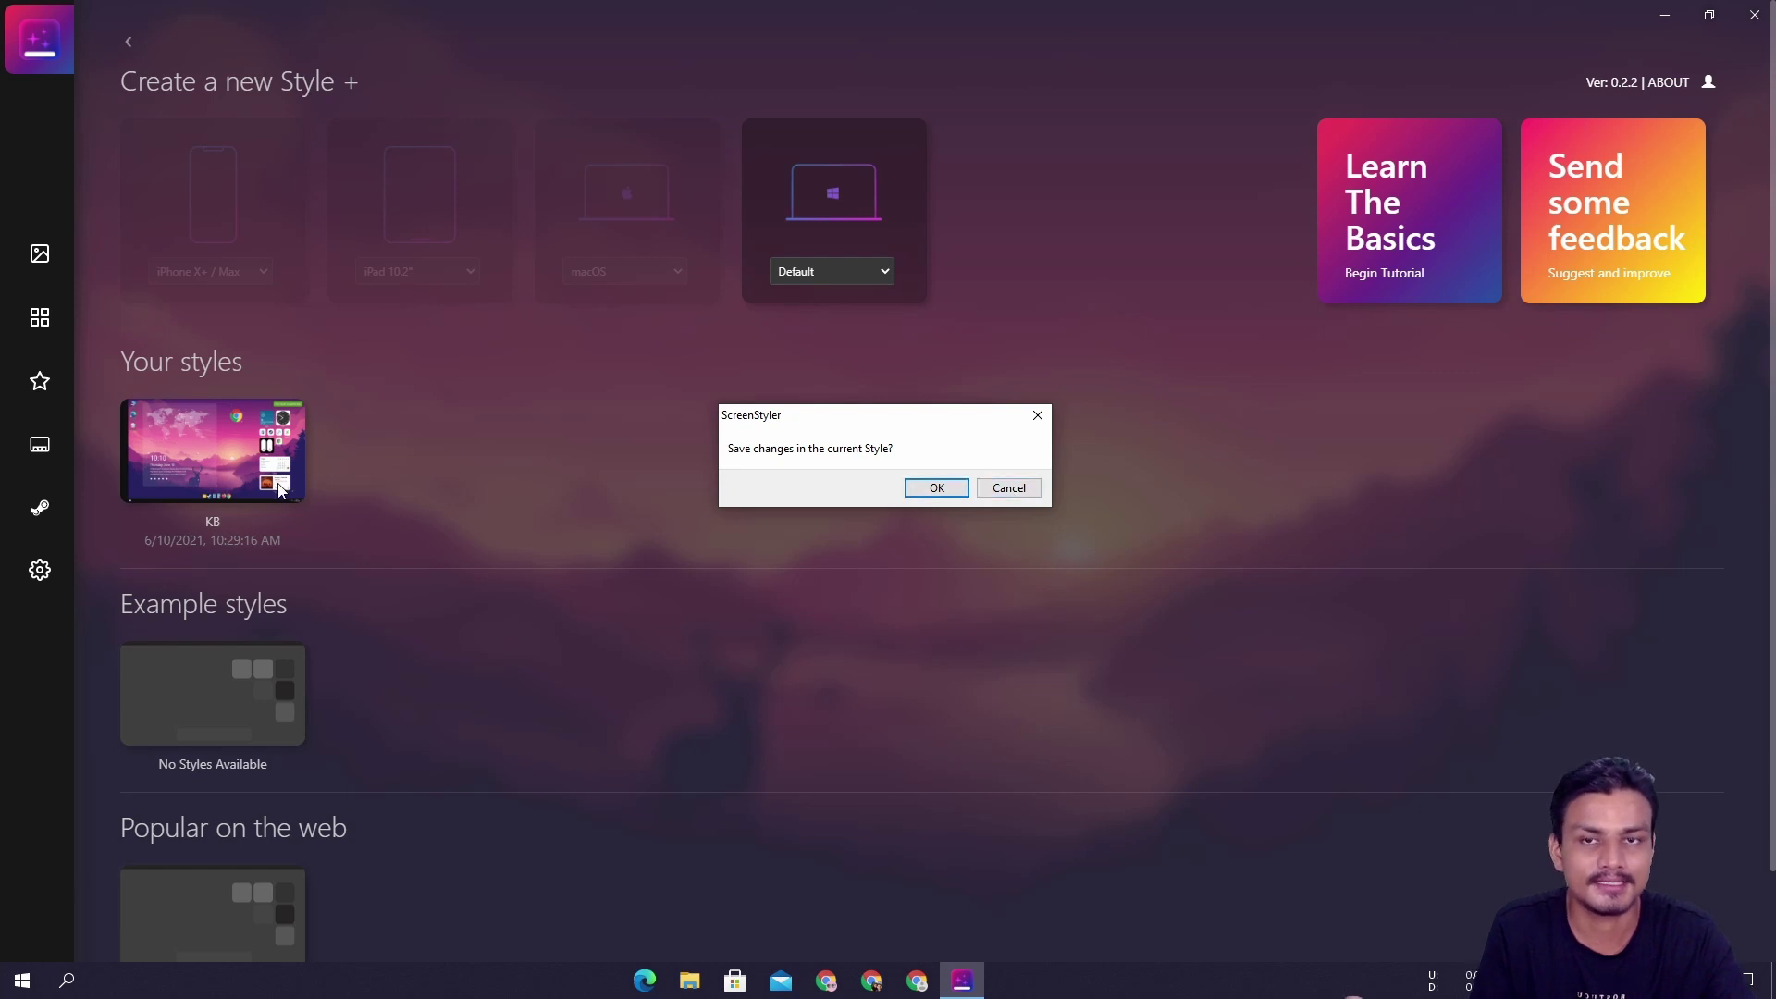
pyautogui.click(1015, 490)
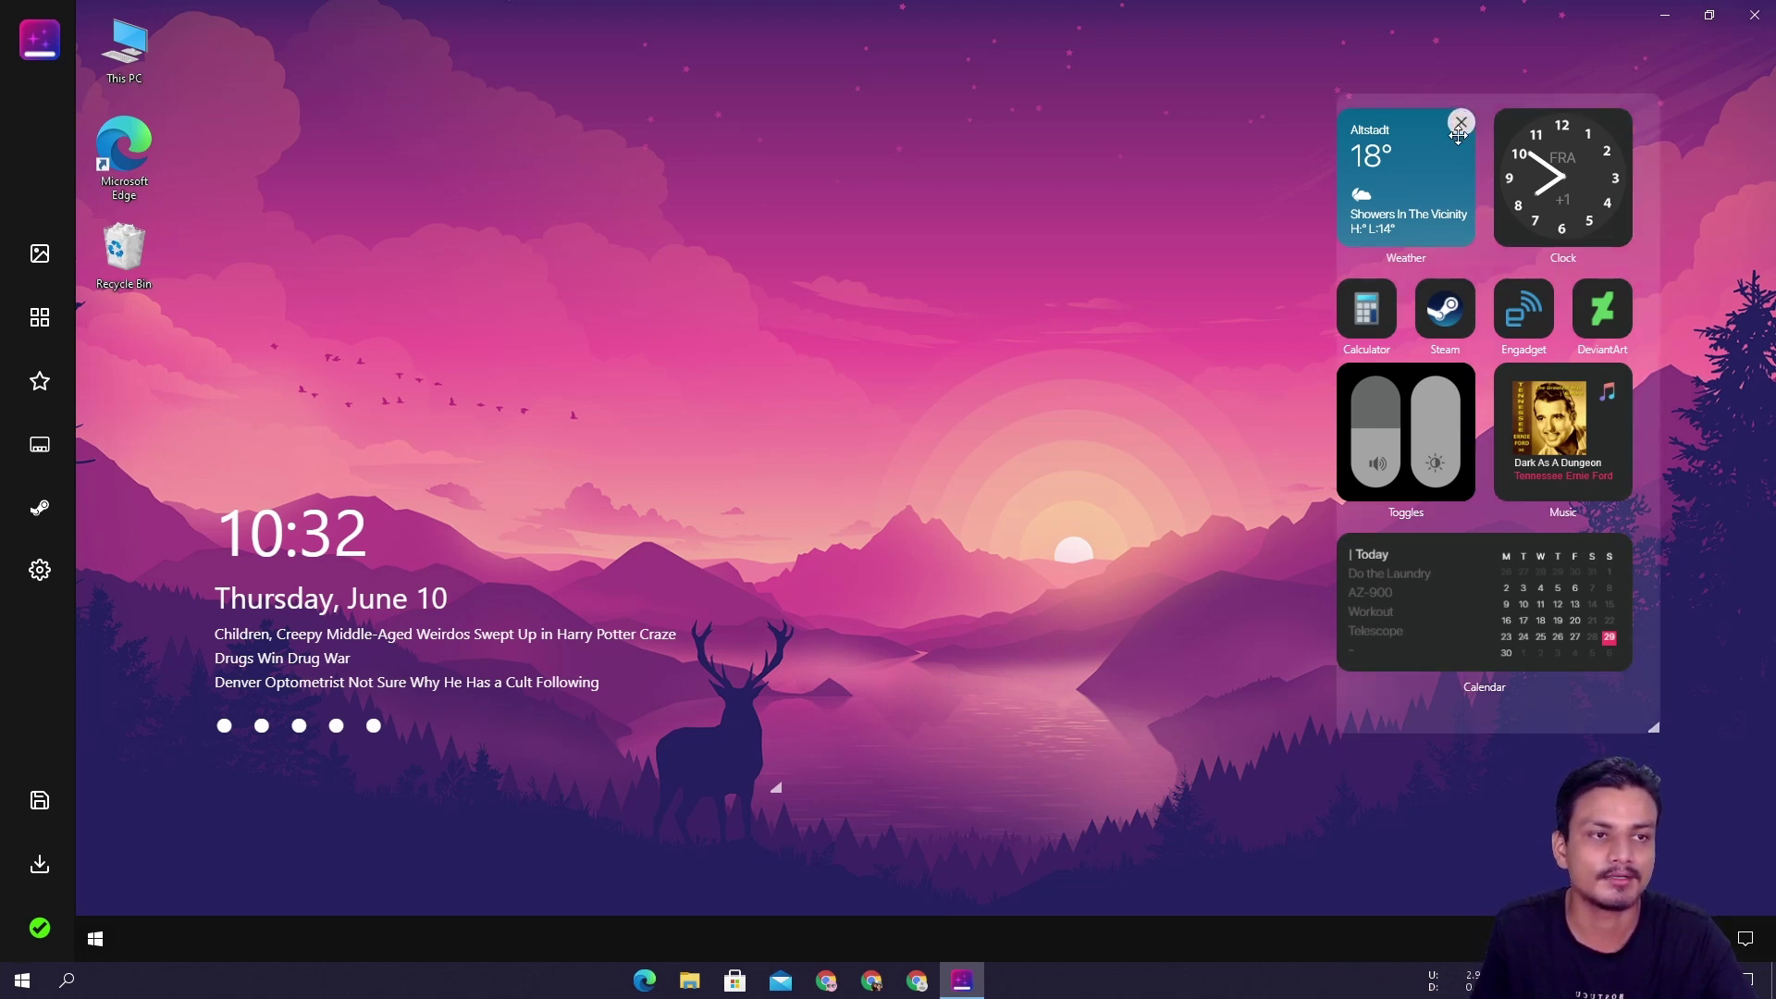
# - Remove the Weather, Steam, Calculator, Clock, Toggles, Music, DeviantArt, Engadget and Calendar widgets, then go home
pyautogui.click(1462, 123)
pyautogui.click(1619, 123)
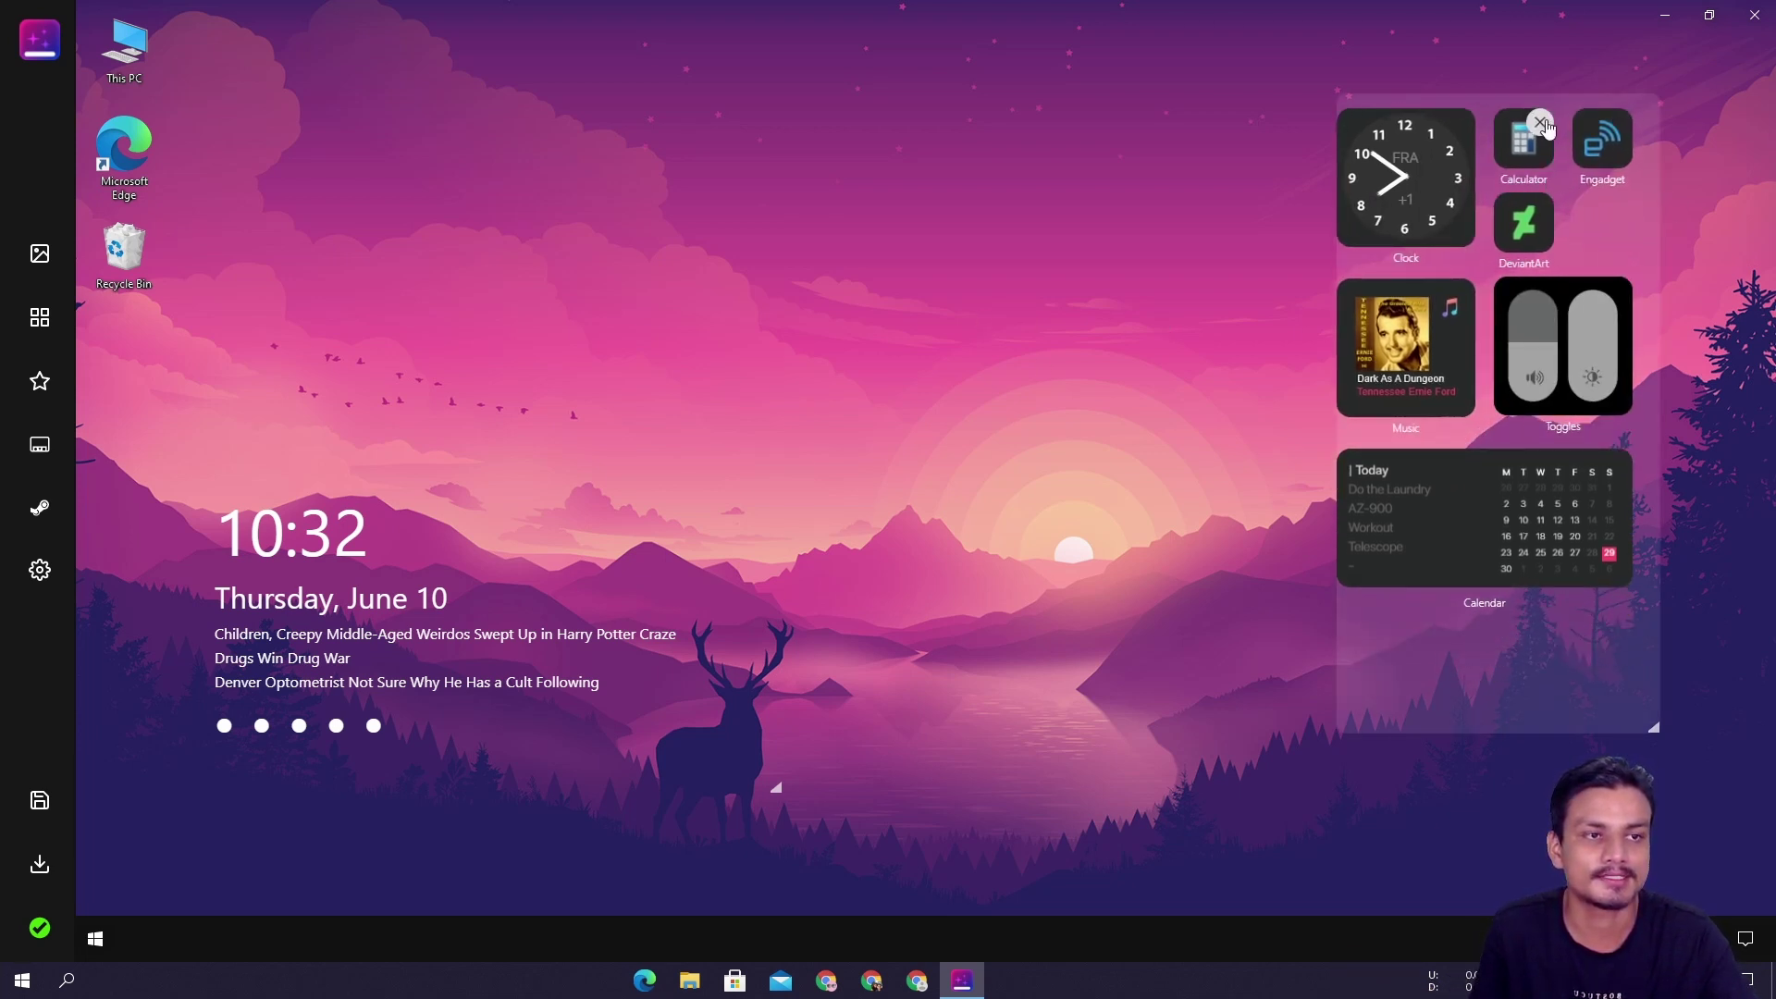
pyautogui.click(1540, 123)
pyautogui.click(1463, 121)
pyautogui.click(1625, 124)
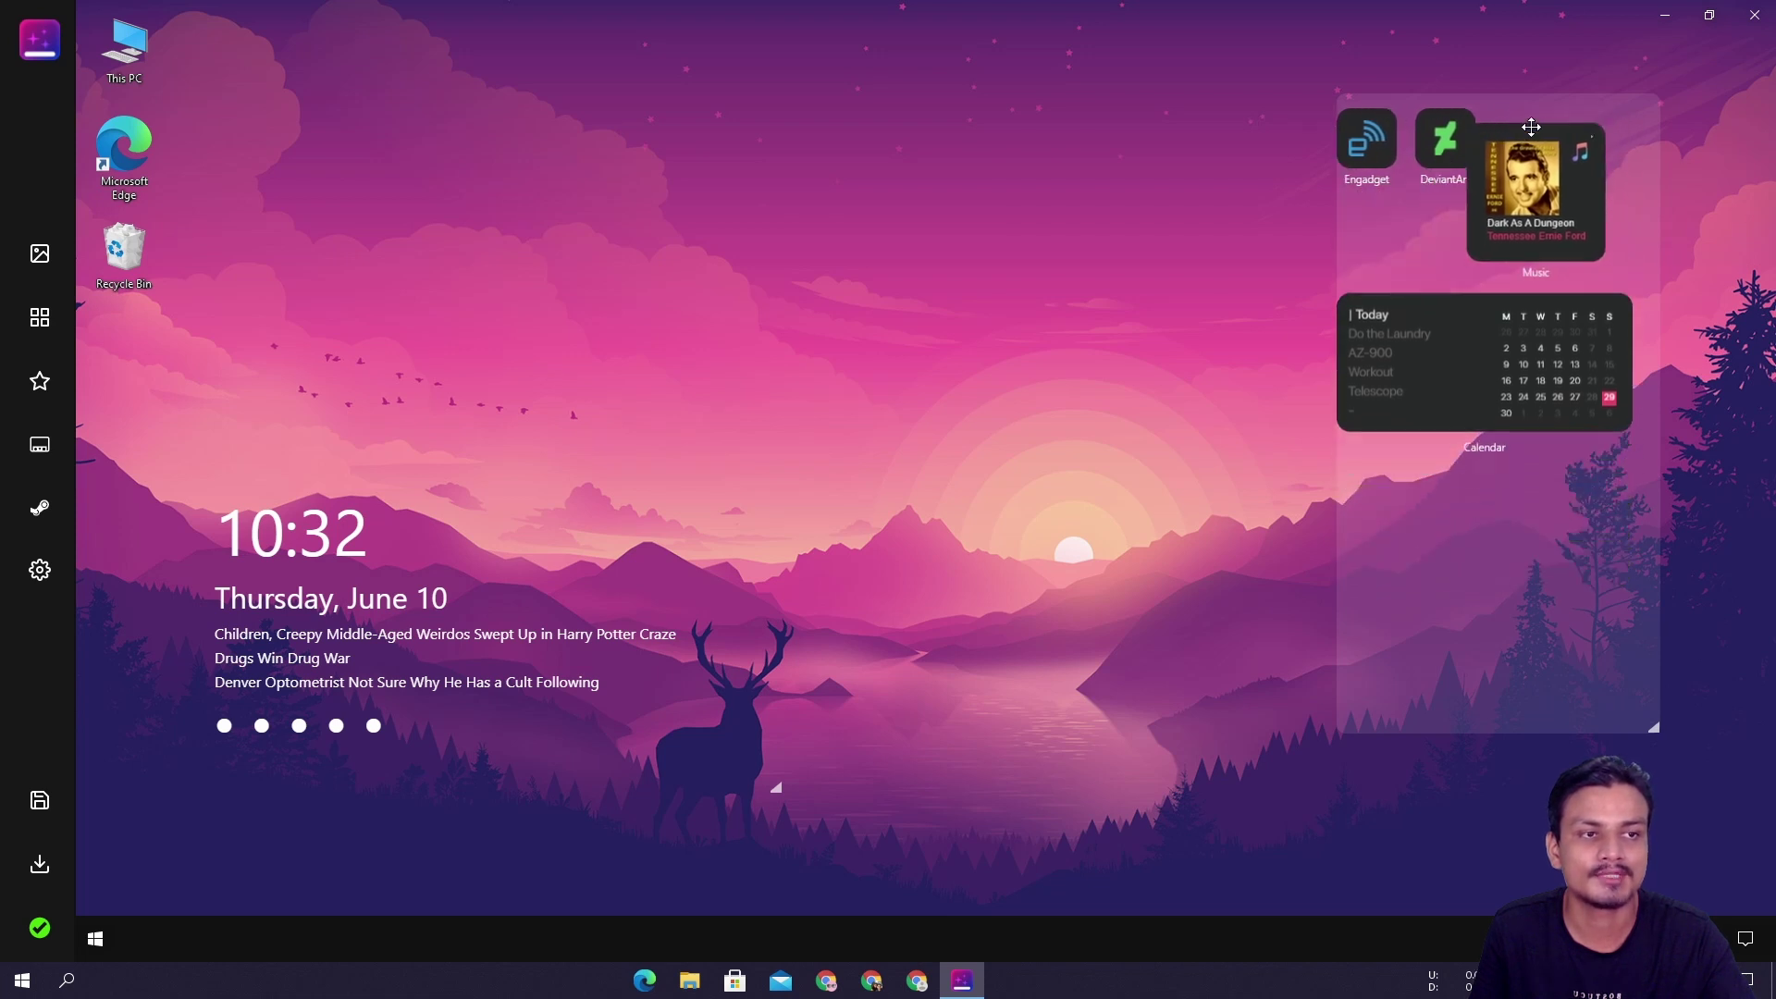
pyautogui.click(1620, 130)
pyautogui.click(1470, 116)
pyautogui.click(1390, 116)
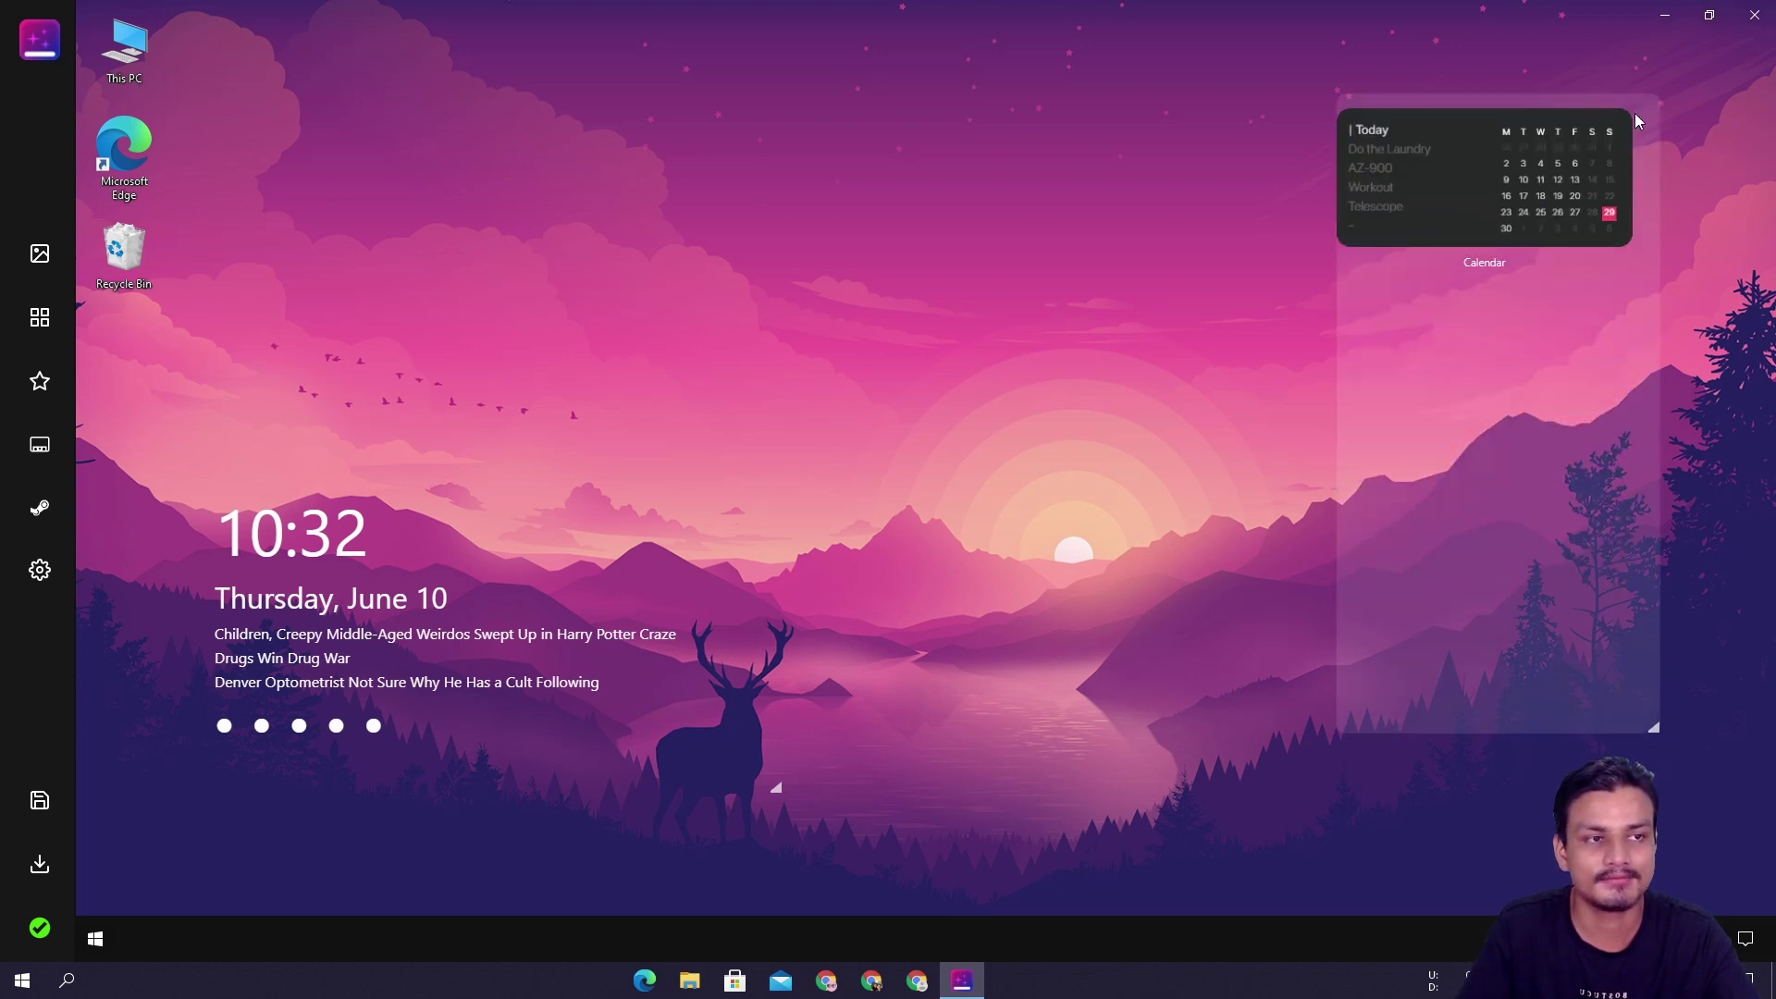
pyautogui.click(1619, 122)
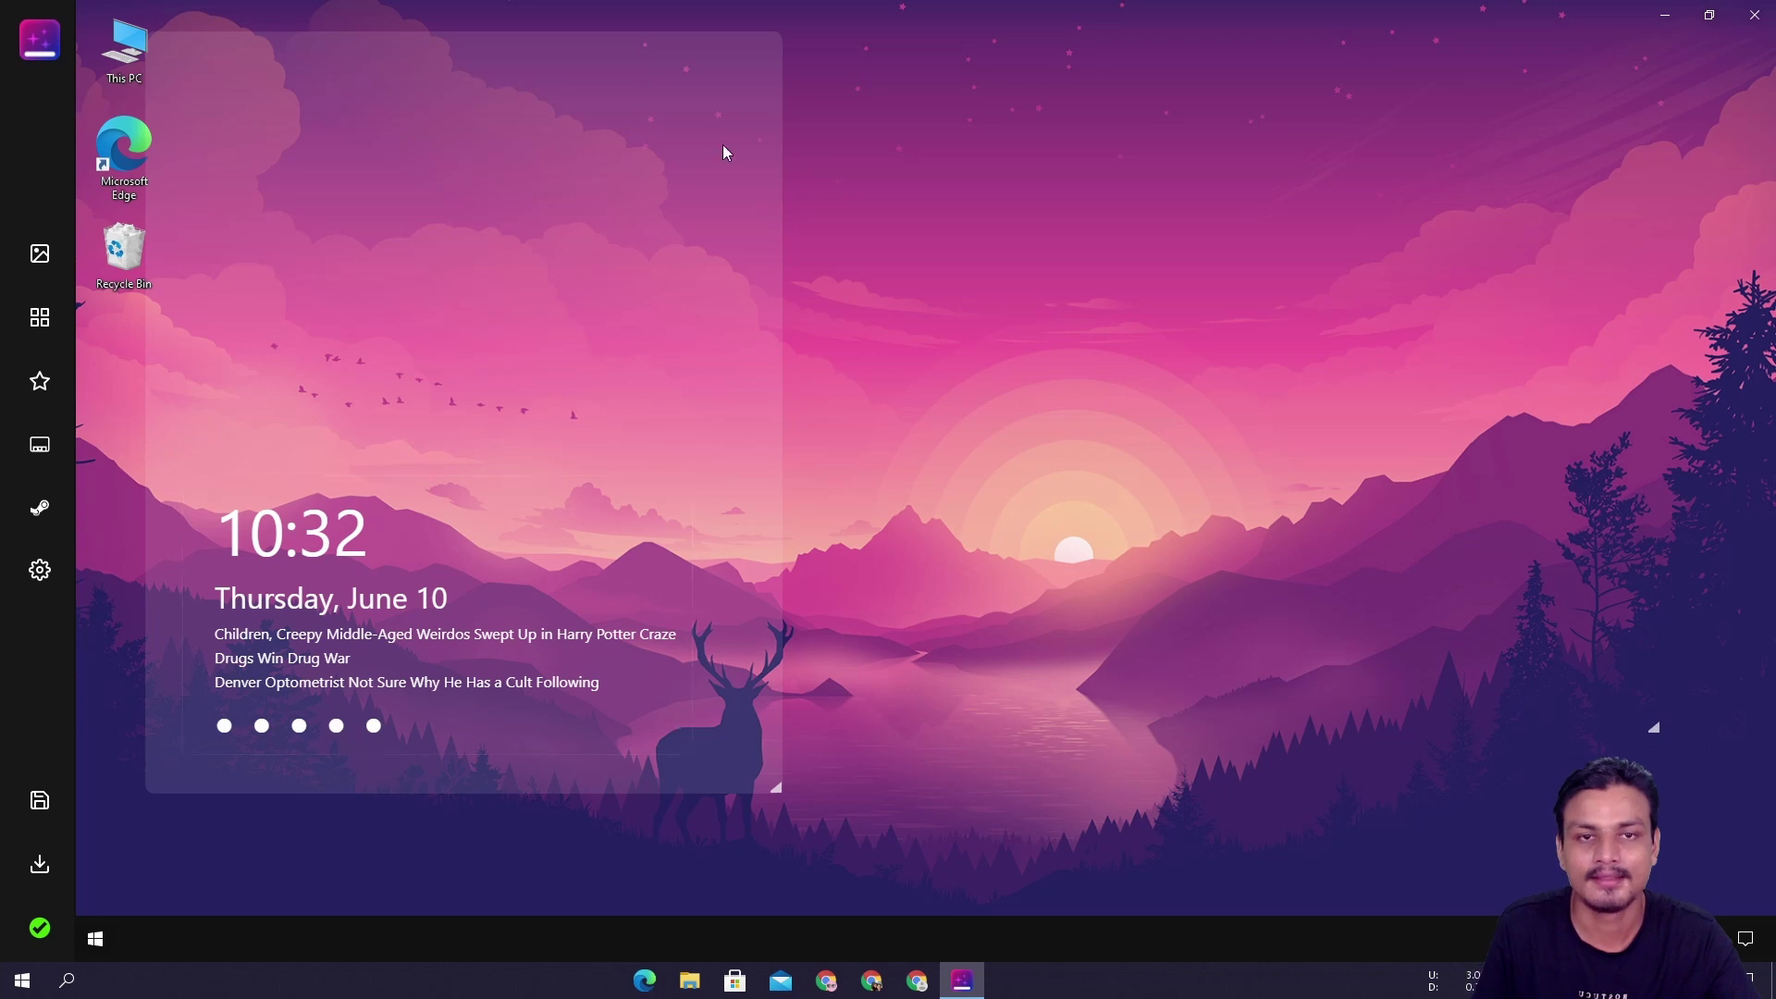
pyautogui.click(39, 39)
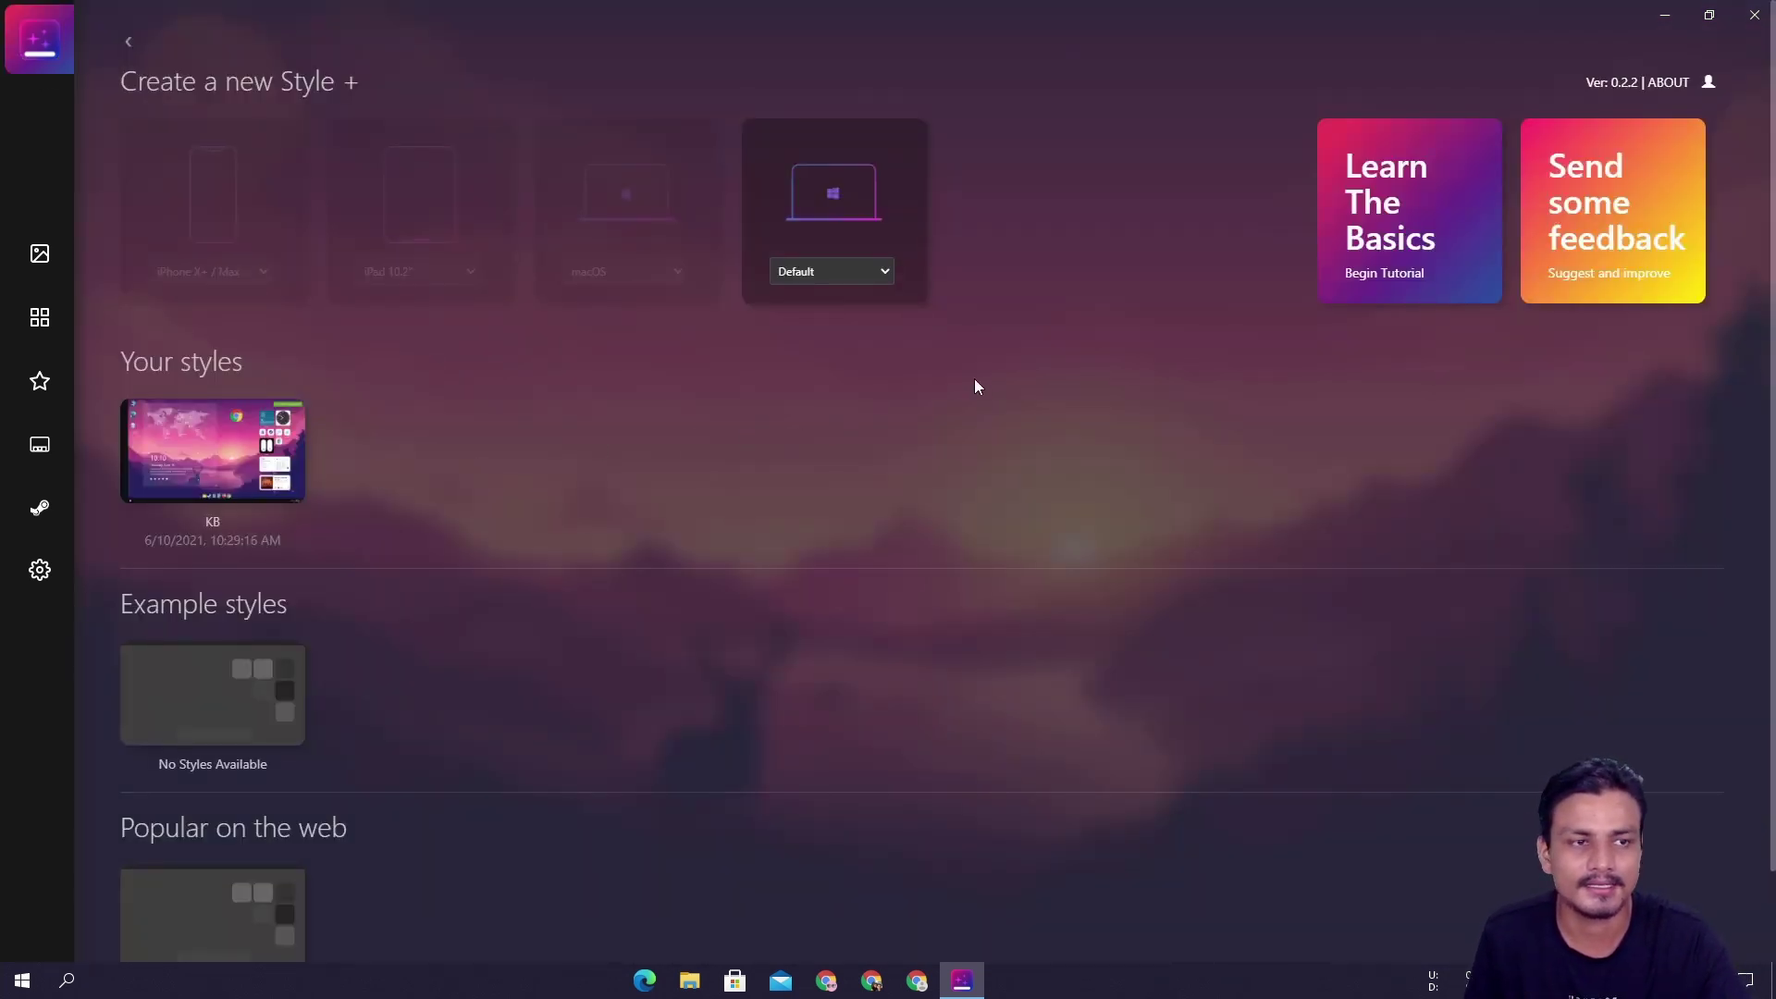
# - Open the Learn The Basics tutorial and play its Using Screen Styler video on YouTube
pyautogui.click(1407, 188)
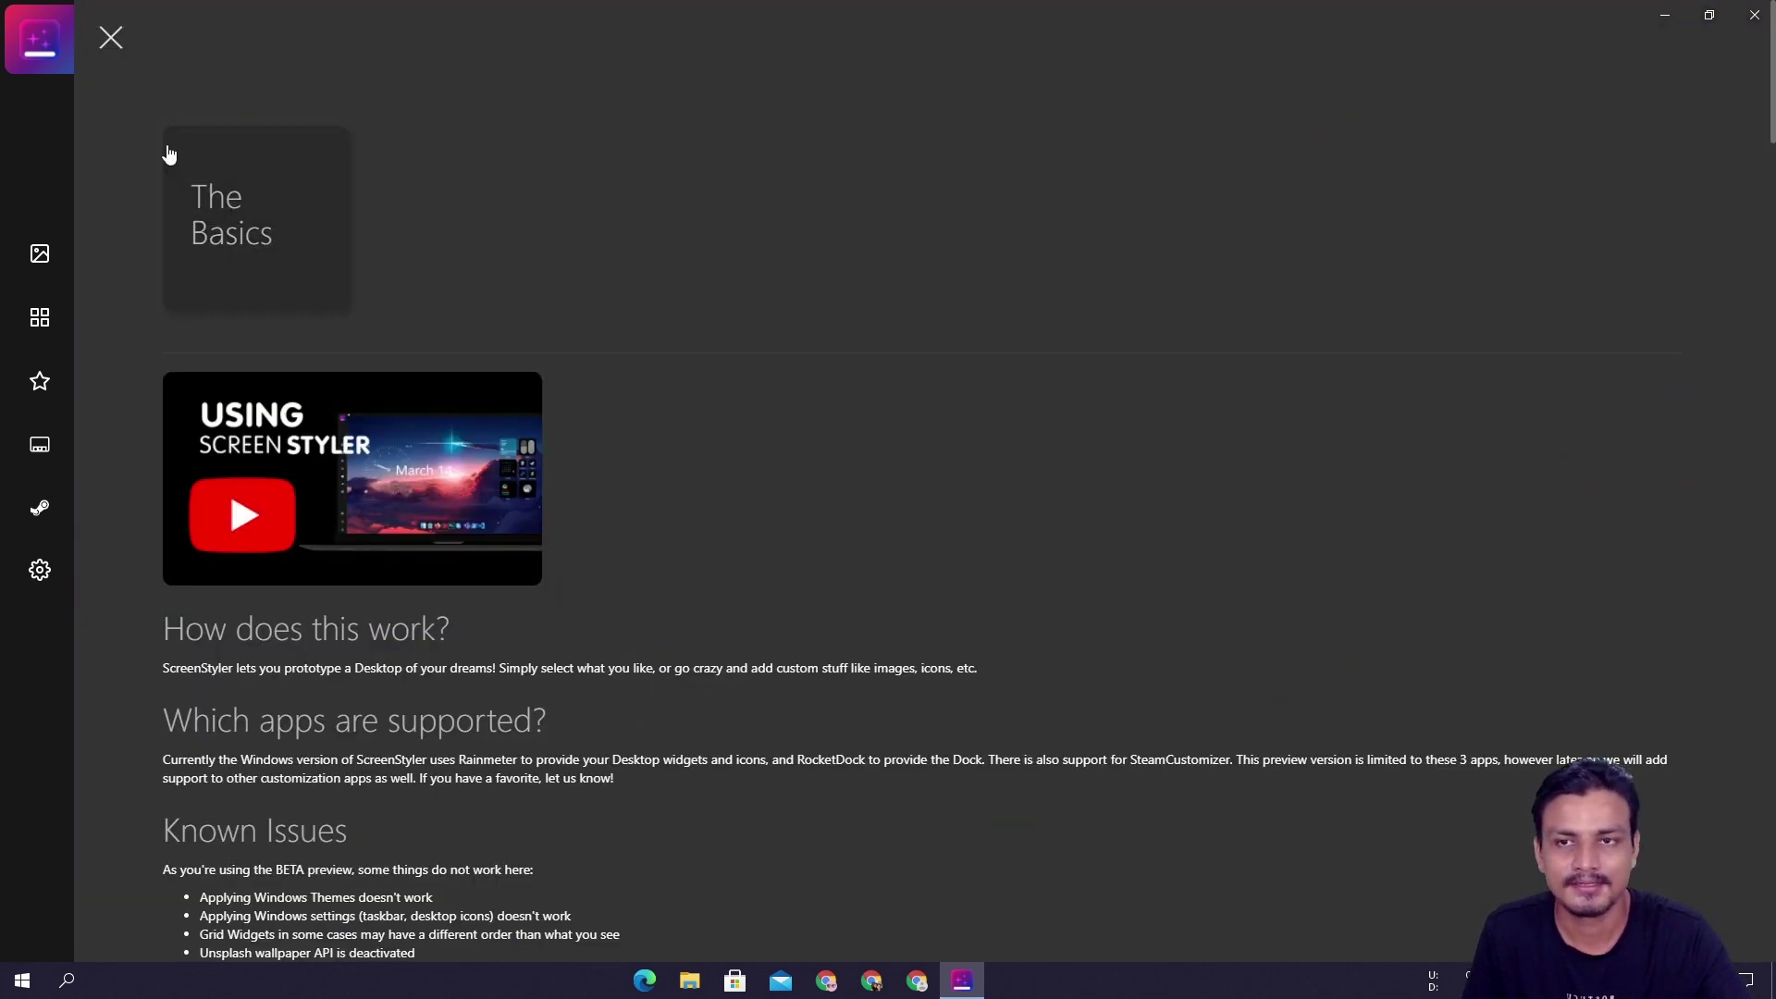
pyautogui.click(111, 37)
pyautogui.click(1403, 185)
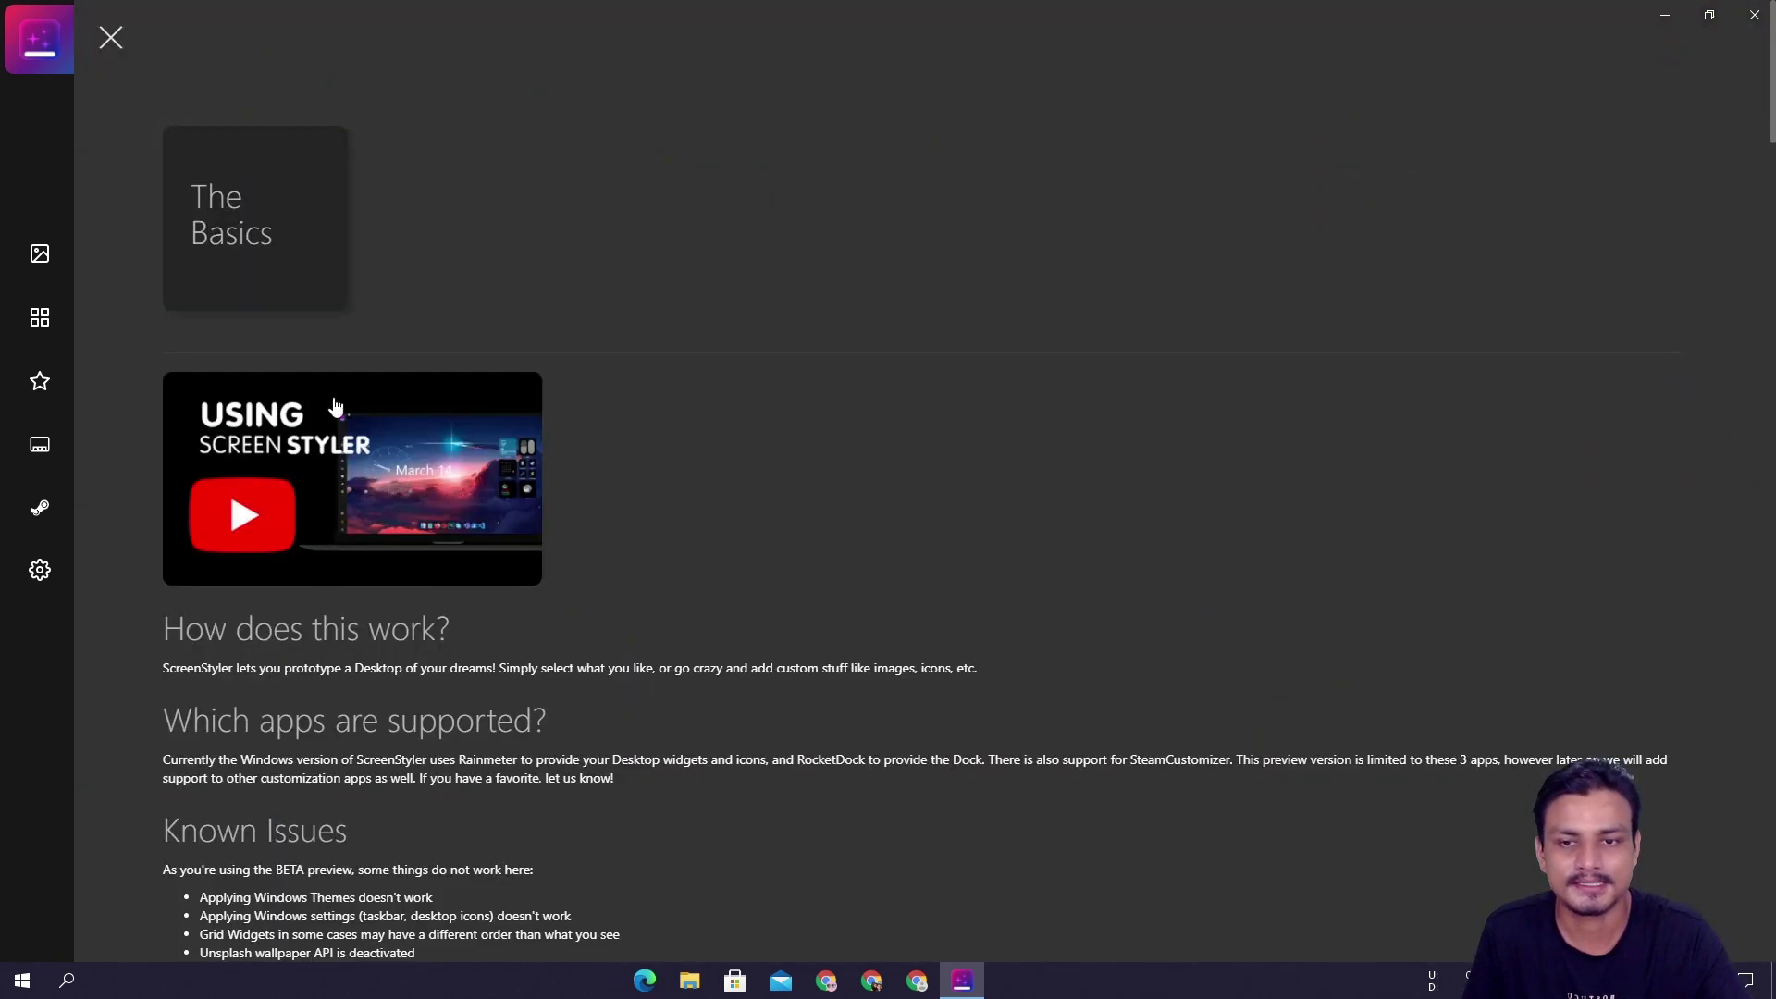
pyautogui.click(246, 515)
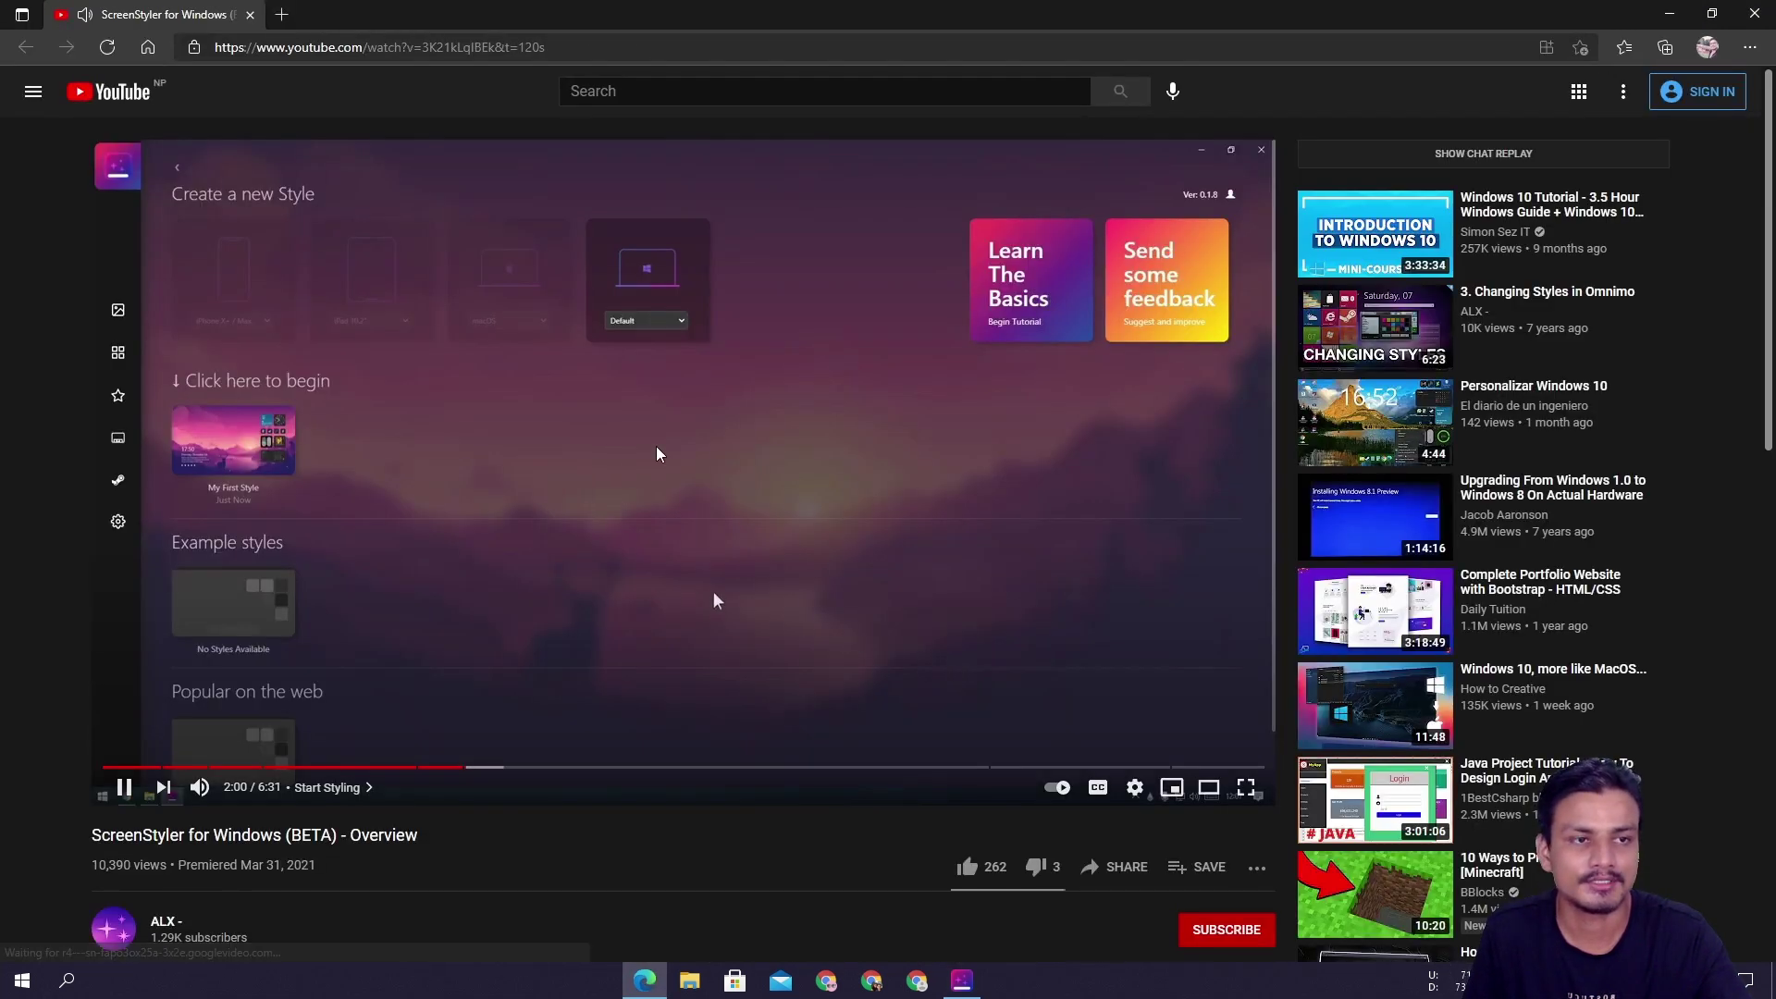
# - Pause the ScreenStyler for Windows (BETA) - Overview video in the YouTube player
pyautogui.click(614, 568)
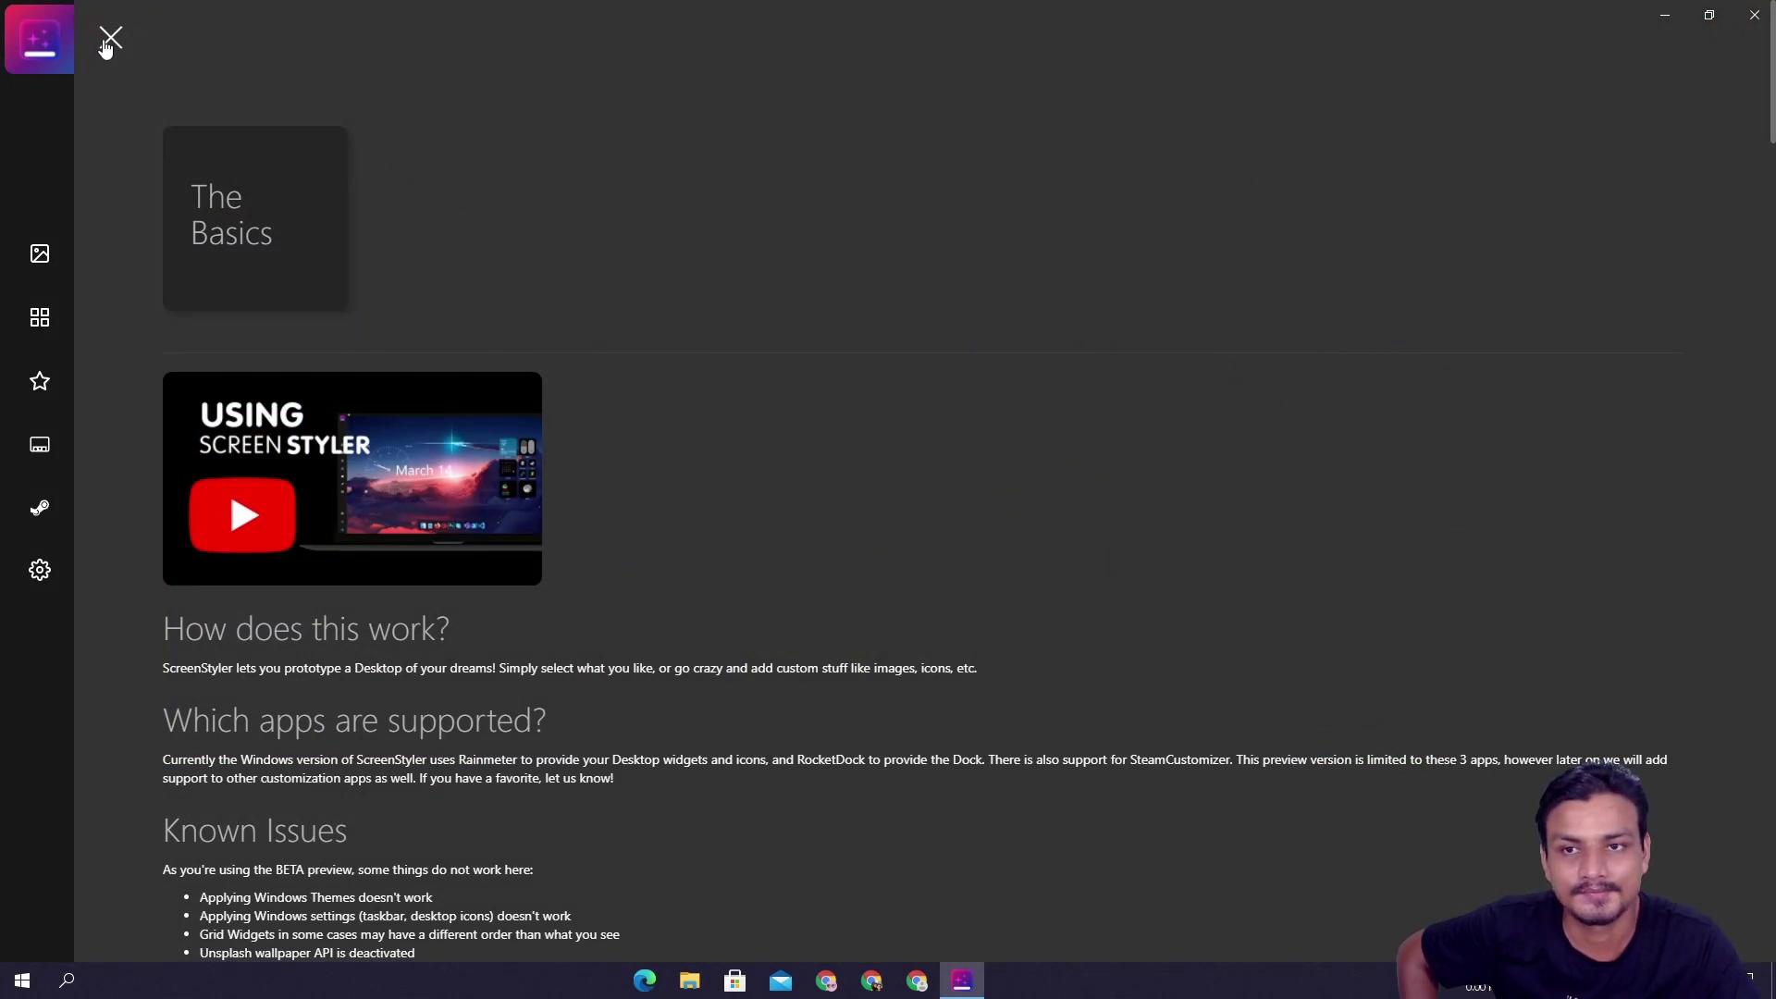
# - Close The Basics tutorial page to return to the home screen
pyautogui.click(110, 38)
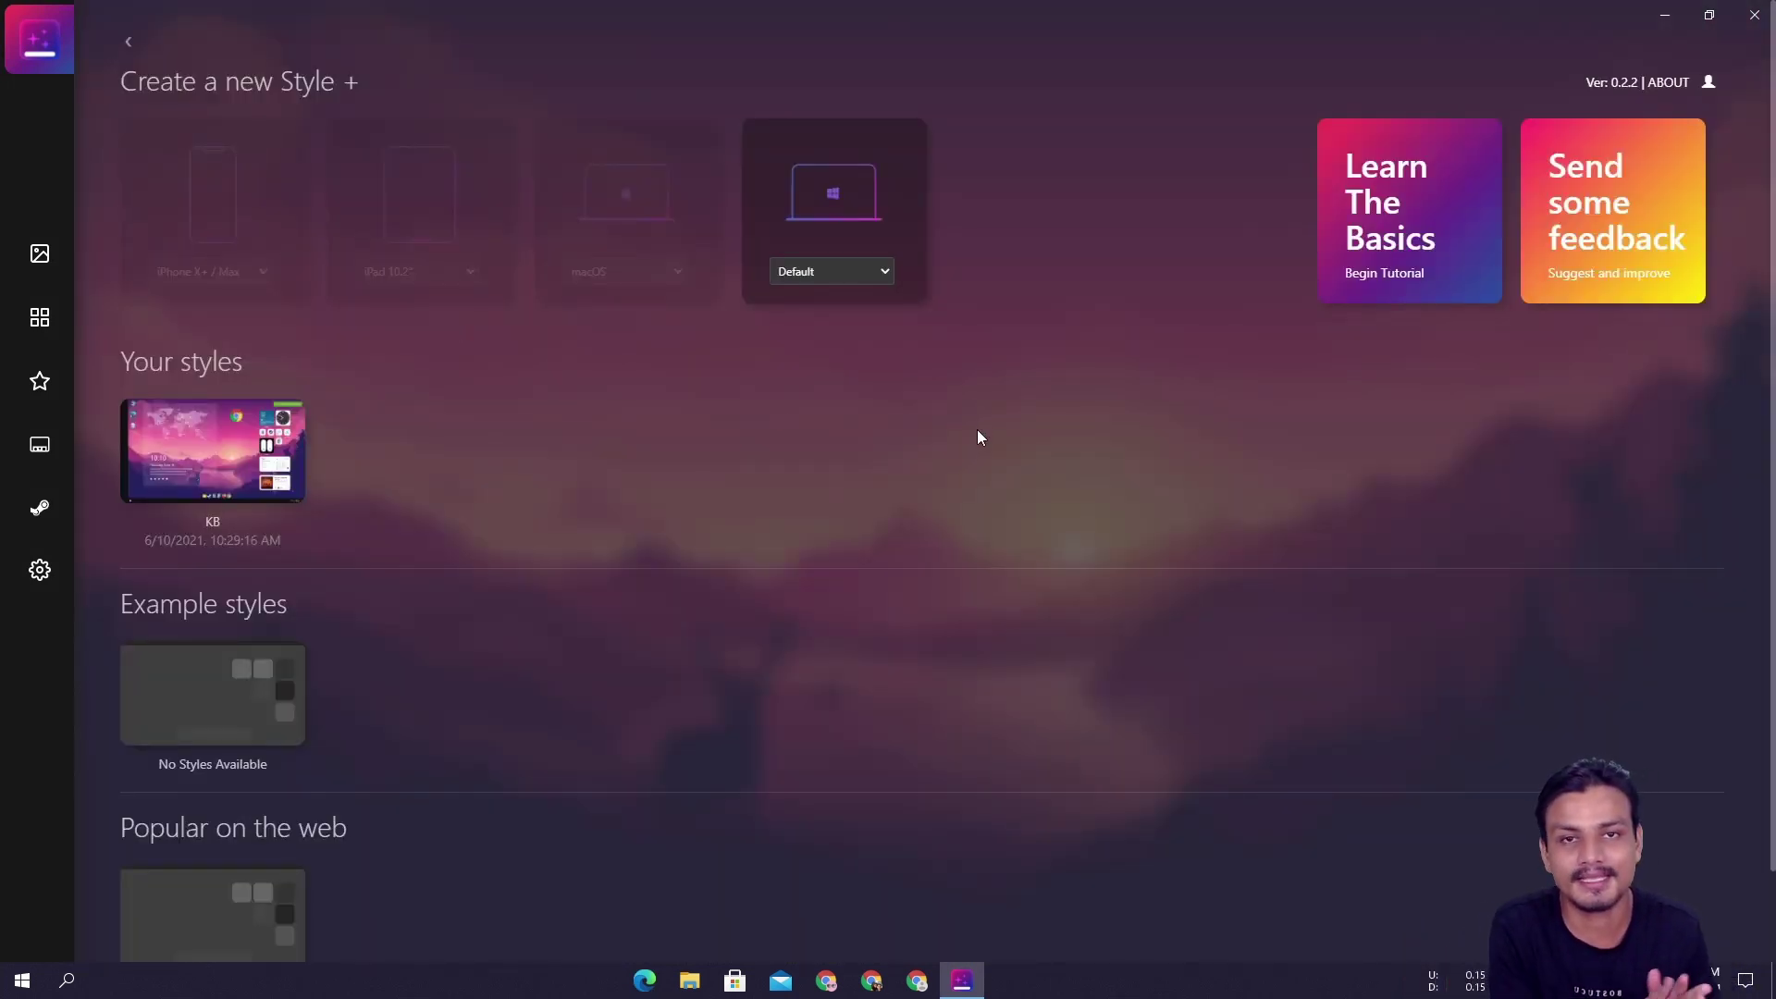